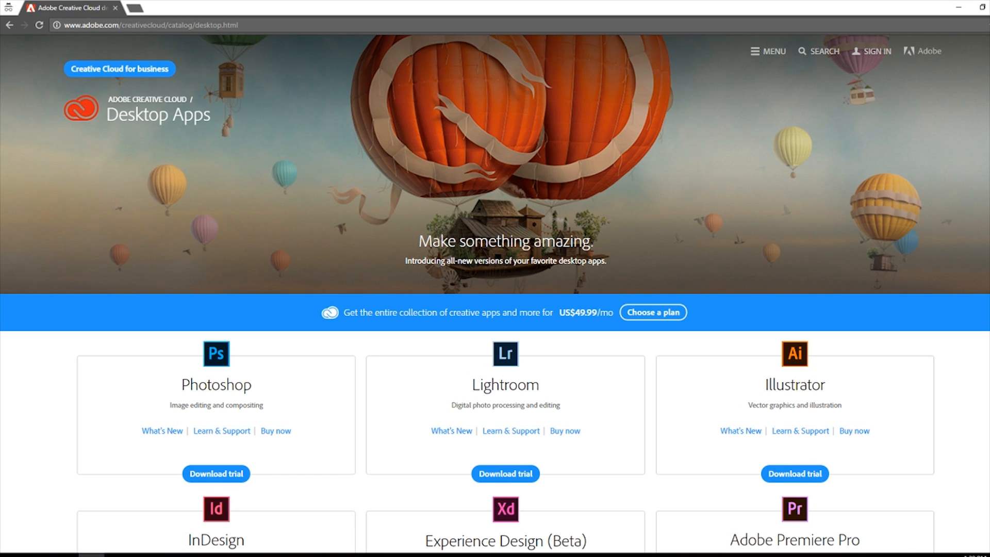
Browse Adobe's Creative Cloud desktop apps catalog down to the Animate entry
scroll(495, 293, down, 5)
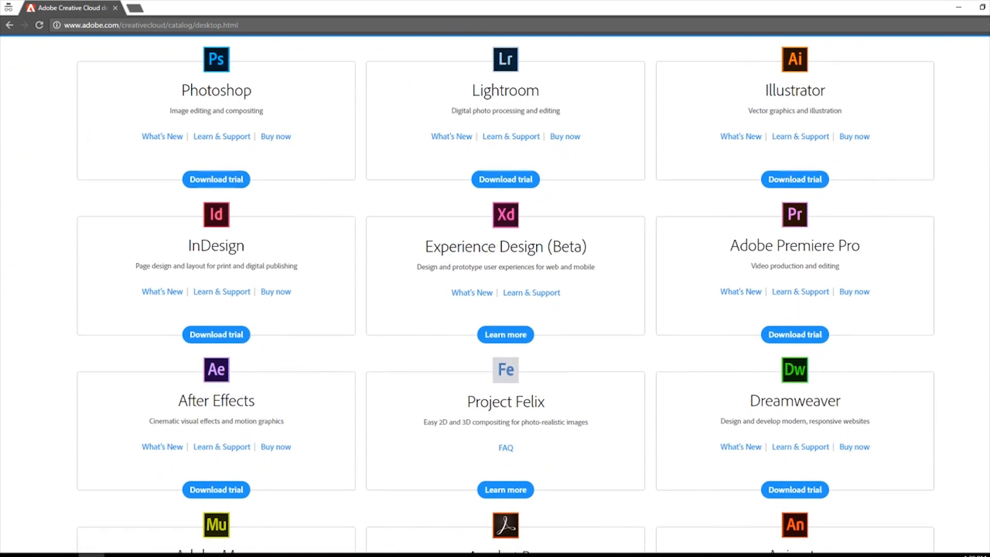
scroll(495, 293, down, 2)
scroll(495, 293, down, 2)
scroll(495, 293, down, 2)
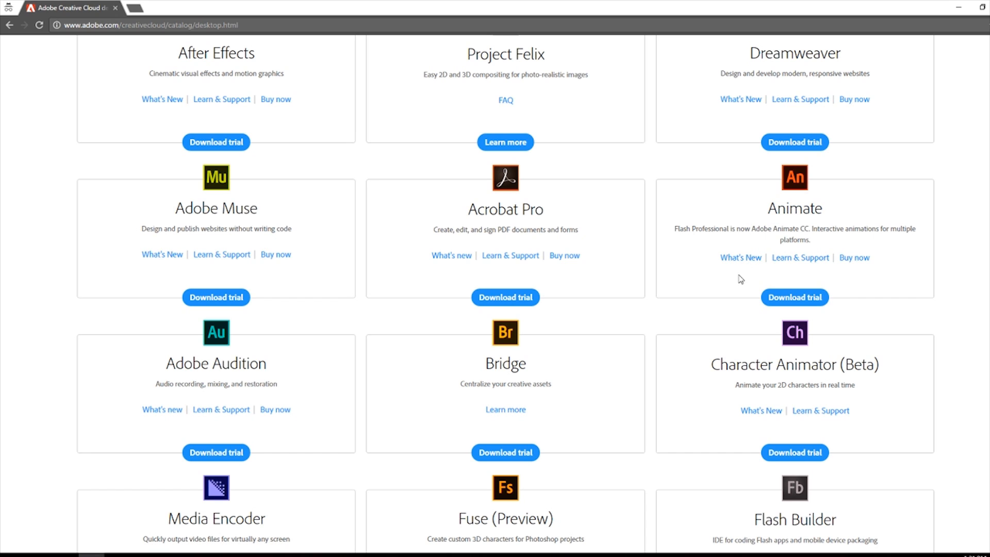
Search the web for macromedia flash 8 in a new tab and open the soft32 free download page
click(135, 8)
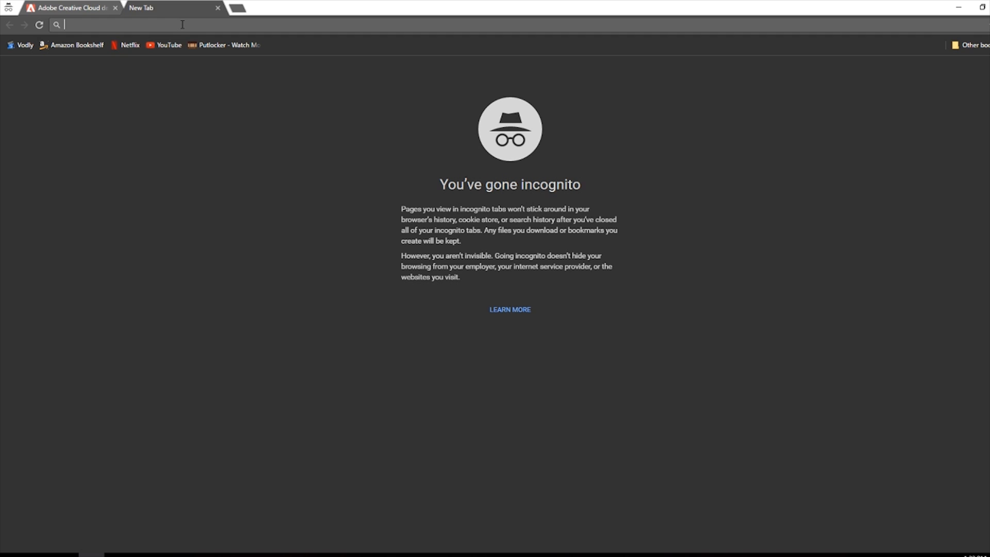
text(macromed)
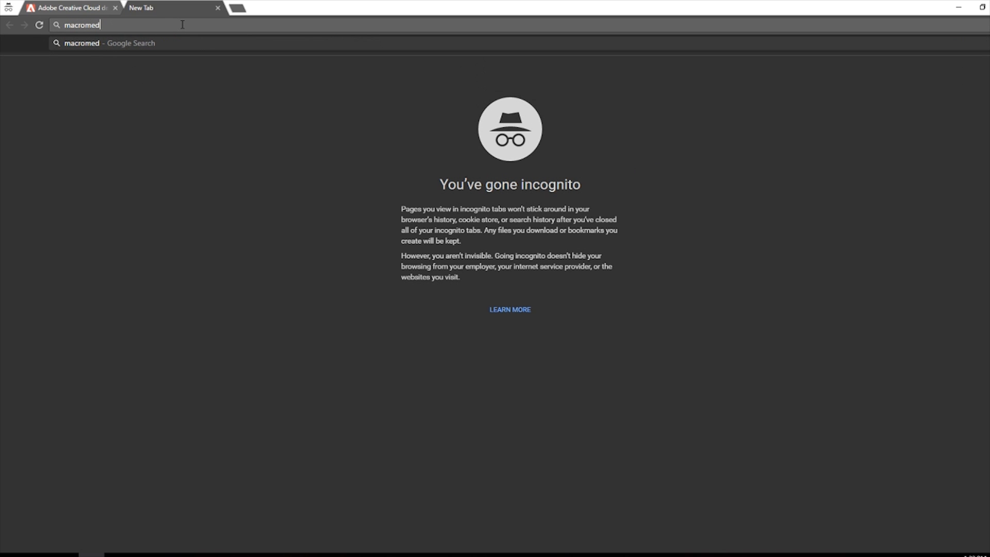
text(ia flash 8)
key(Return)
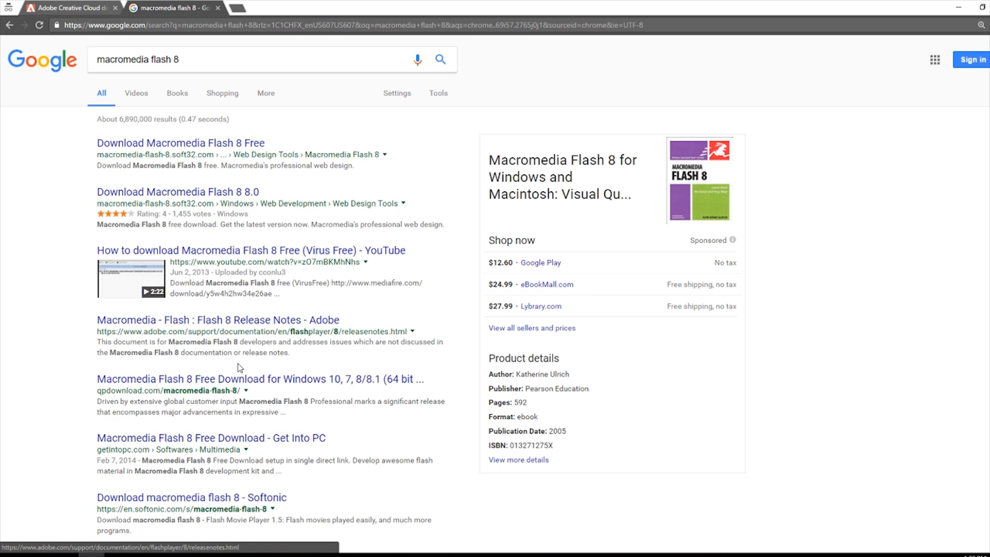
click(178, 148)
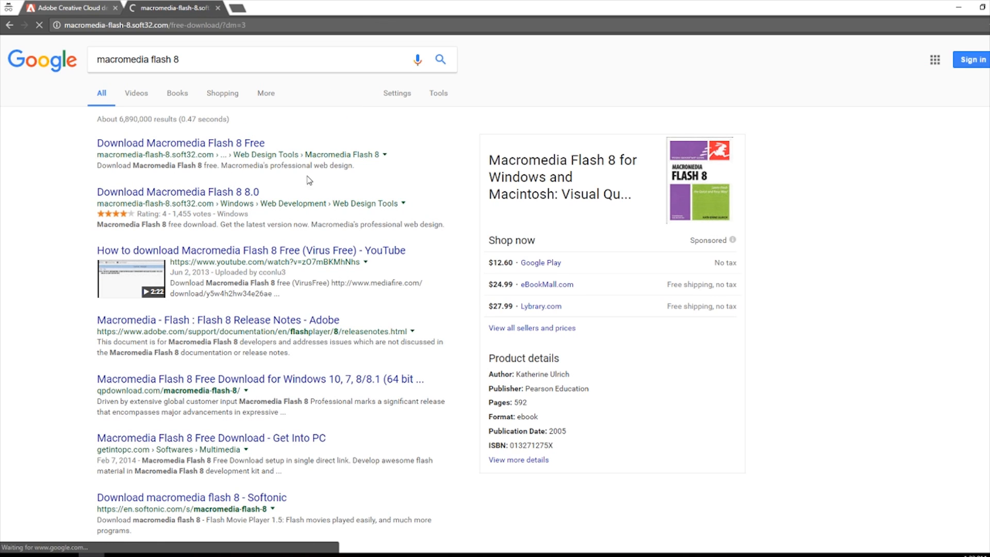
scroll(398, 216, down, 1)
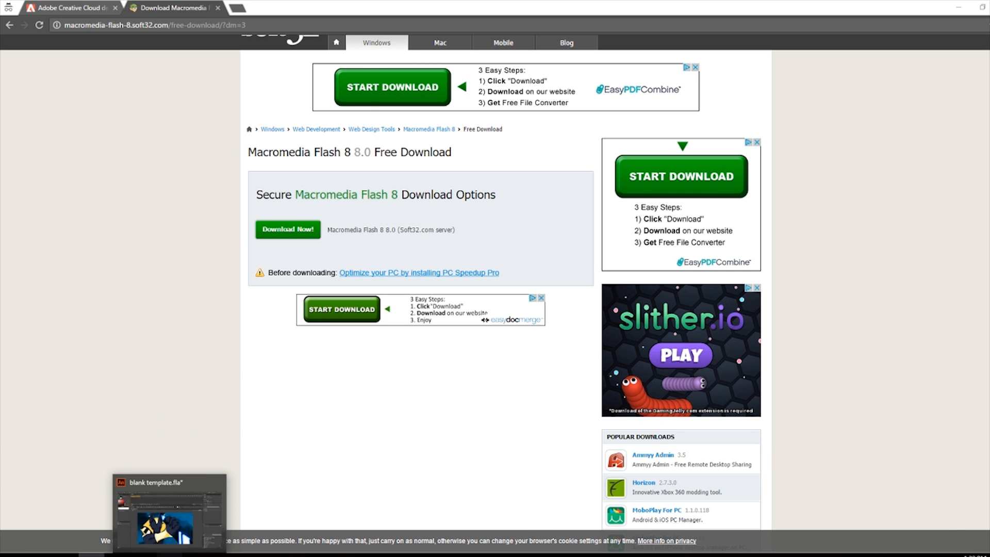
click(169, 556)
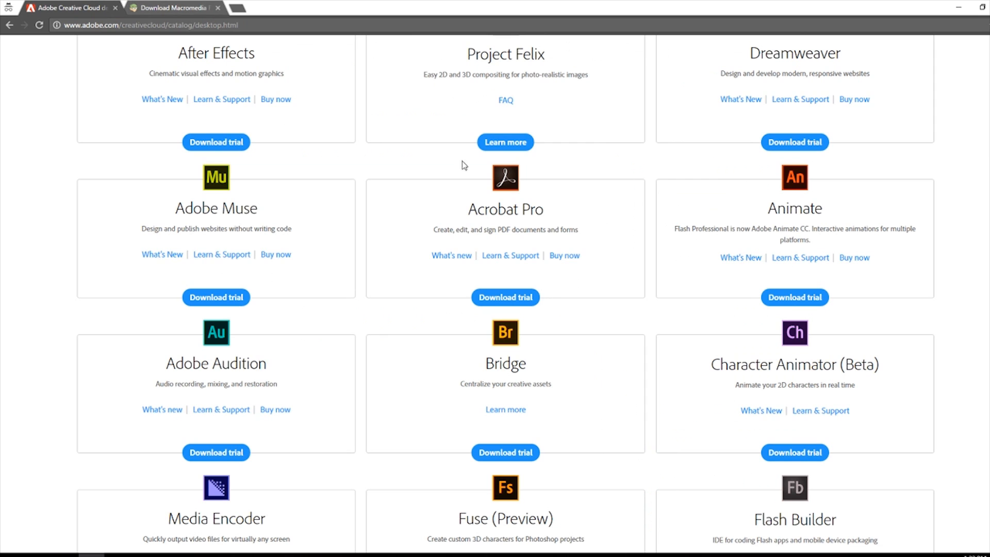
scroll(505, 288, up, 8)
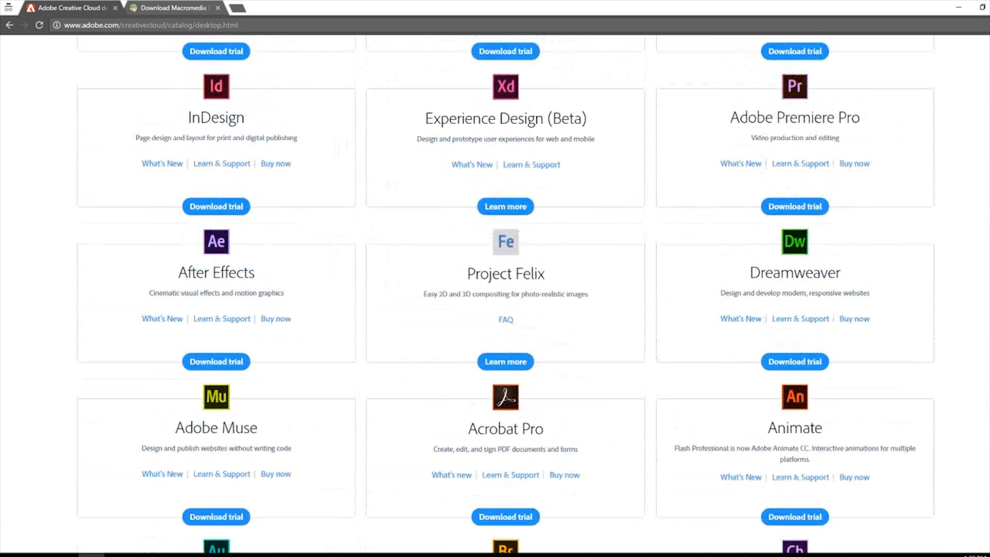
scroll(495, 289, down, 3)
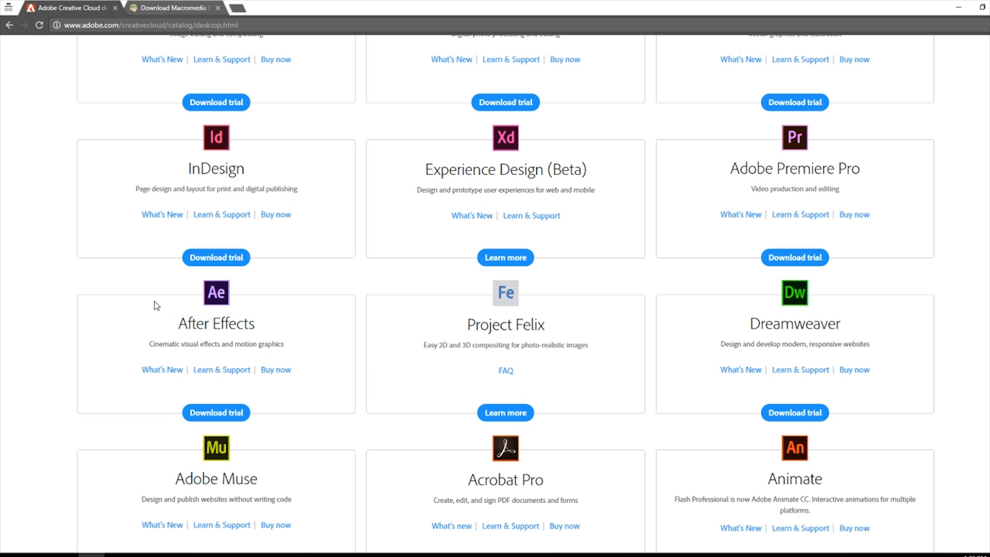
scroll(931, 301, down, 5)
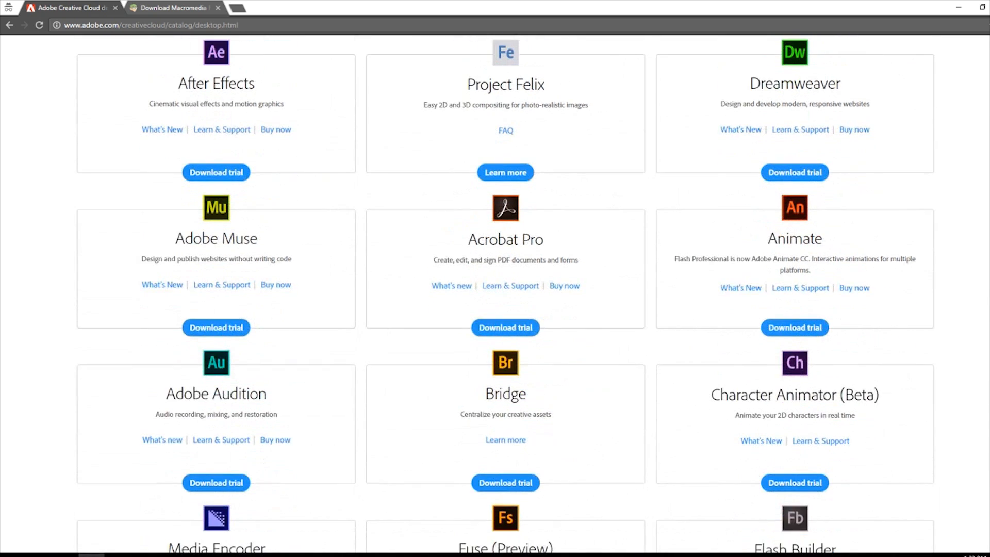
scroll(921, 322, down, 3)
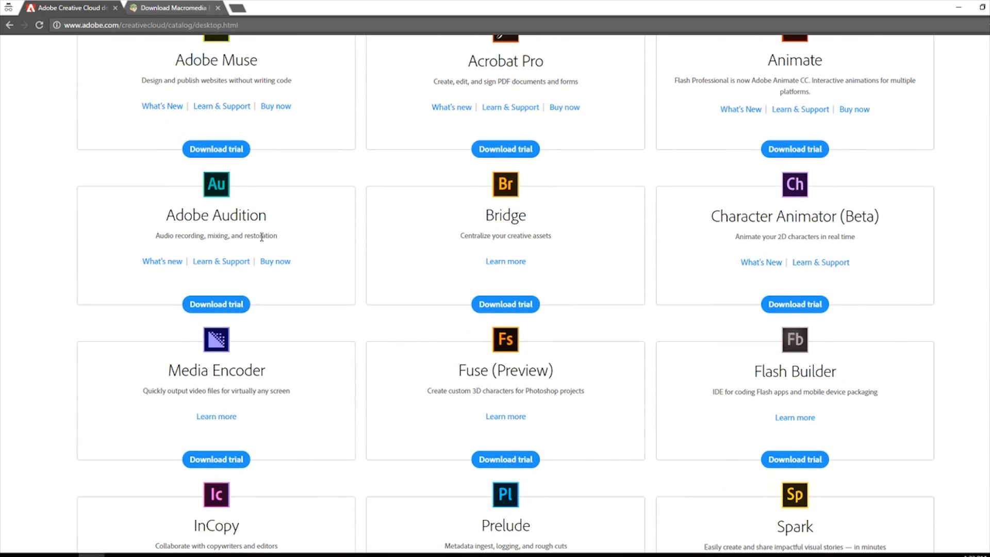
scroll(782, 297, down, 1)
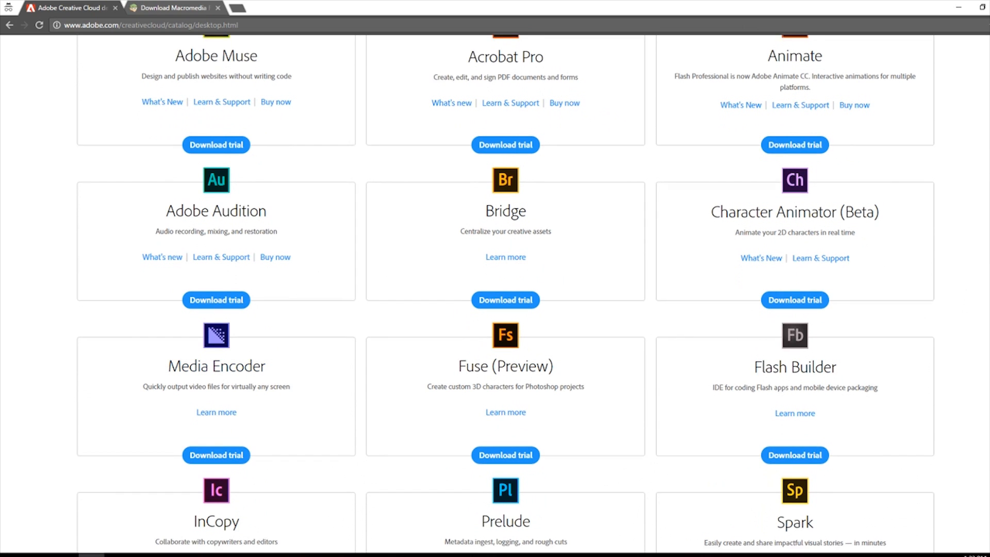
scroll(505, 293, up, 1)
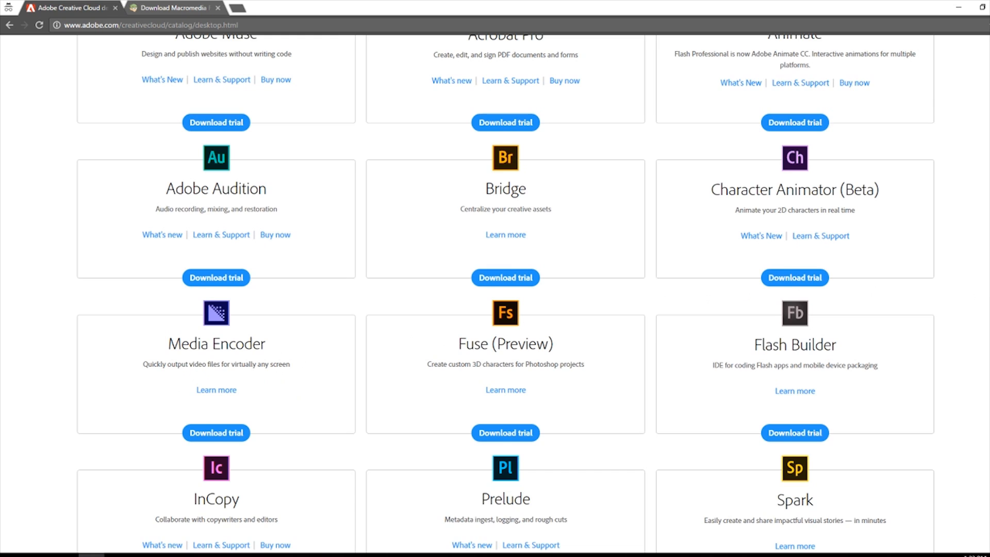
scroll(505, 294, down, 2)
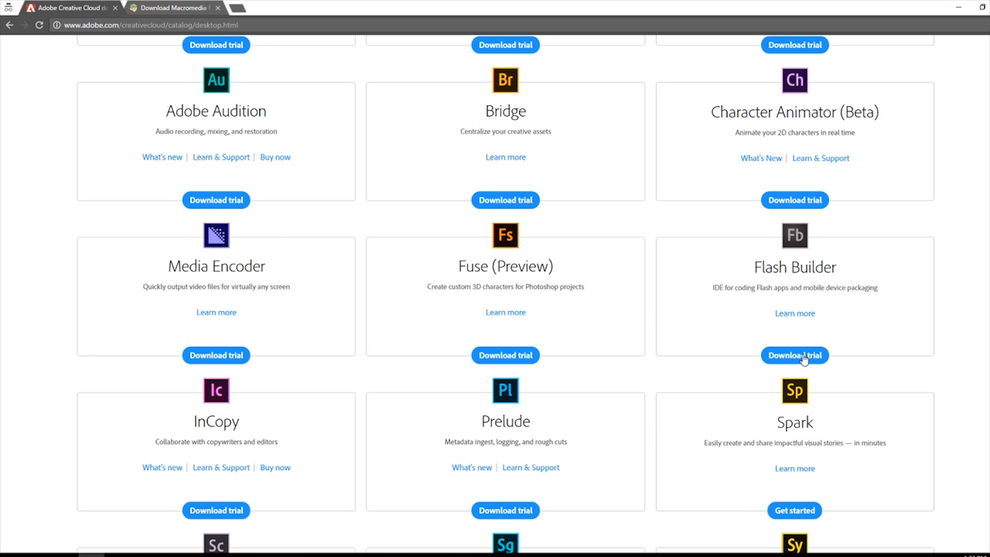
scroll(803, 360, down, 2)
scroll(506, 294, down, 6)
scroll(505, 294, up, 10)
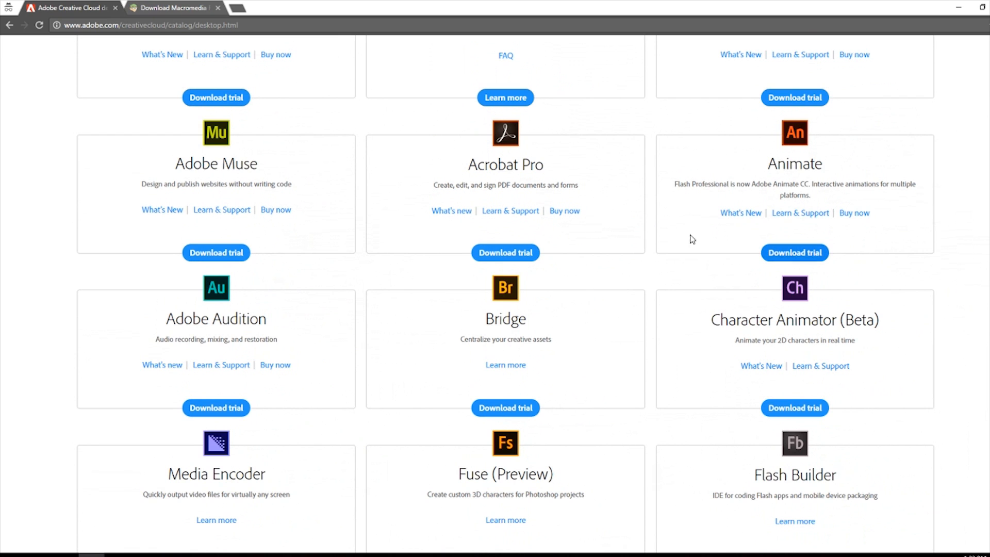
scroll(710, 224, up, 2)
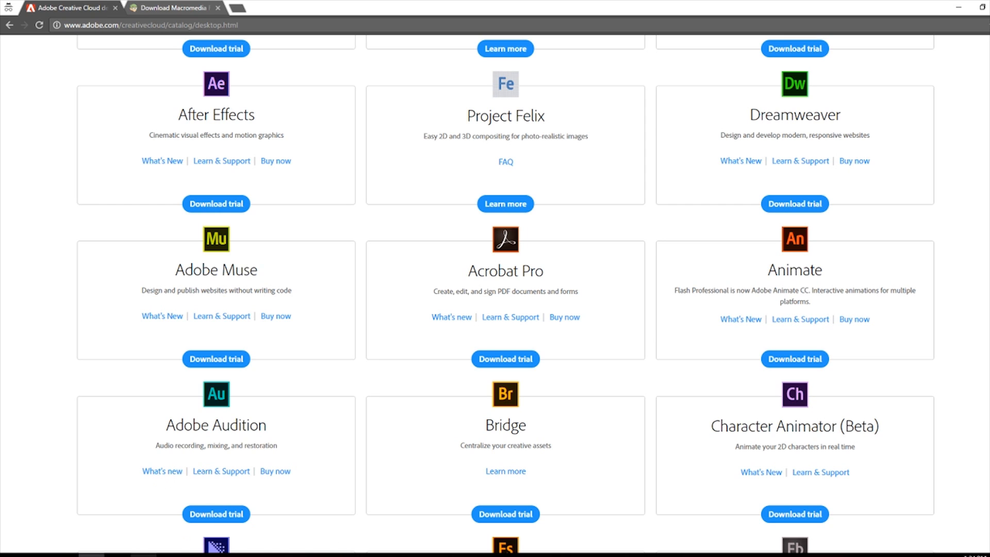
Switch to Adobe Animate, delete the bitmap from the stage of blank template.fla, and slightly widen the stage area
mouse_move(143, 555)
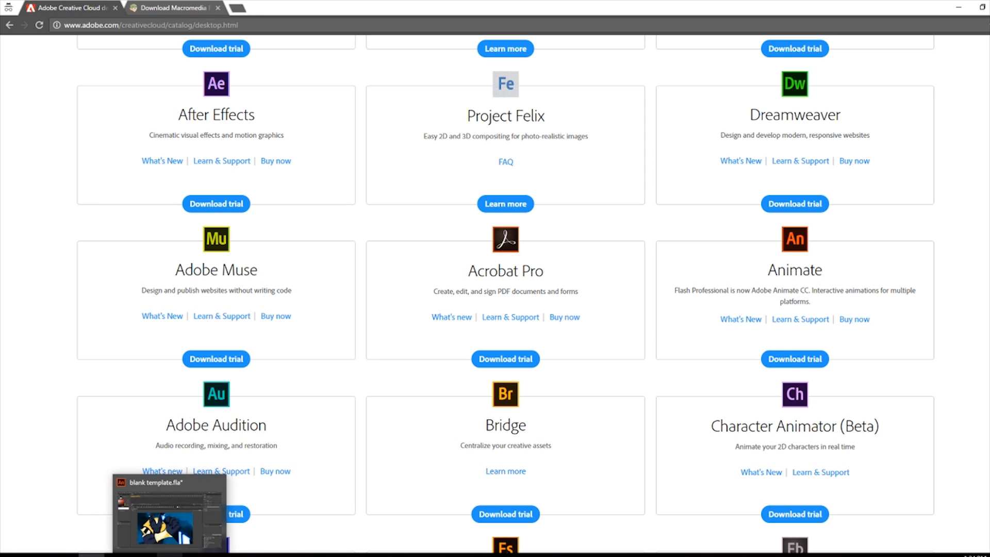
click(169, 555)
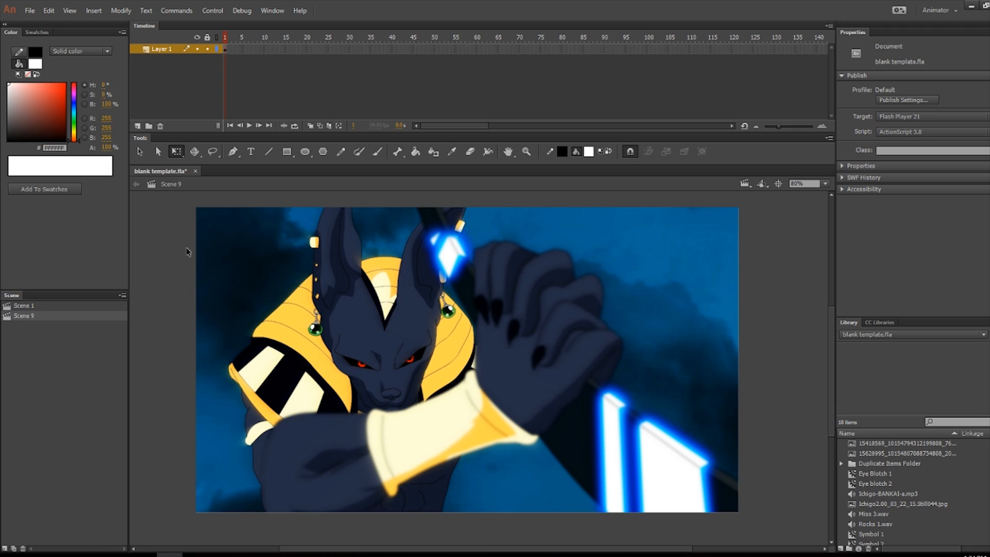
click(369, 330)
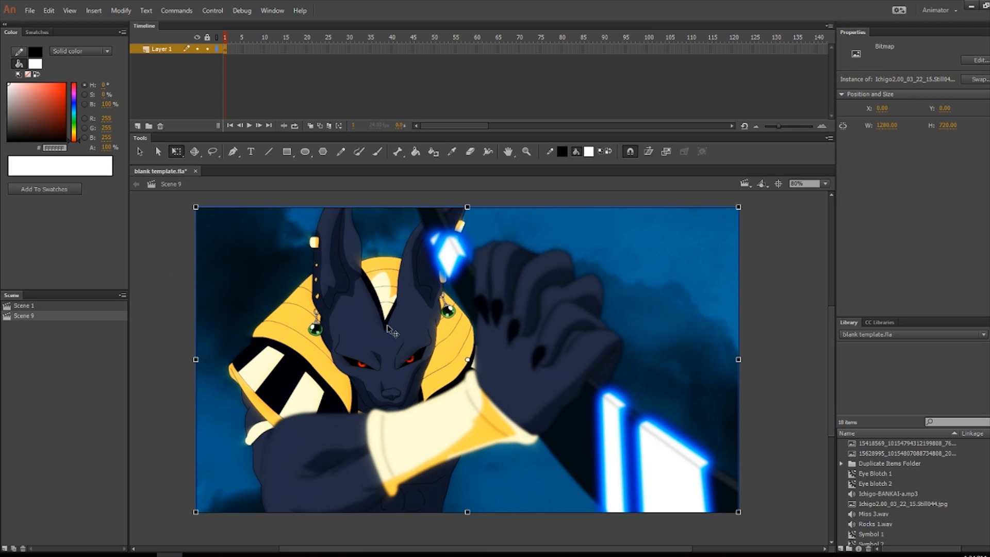
key(Delete)
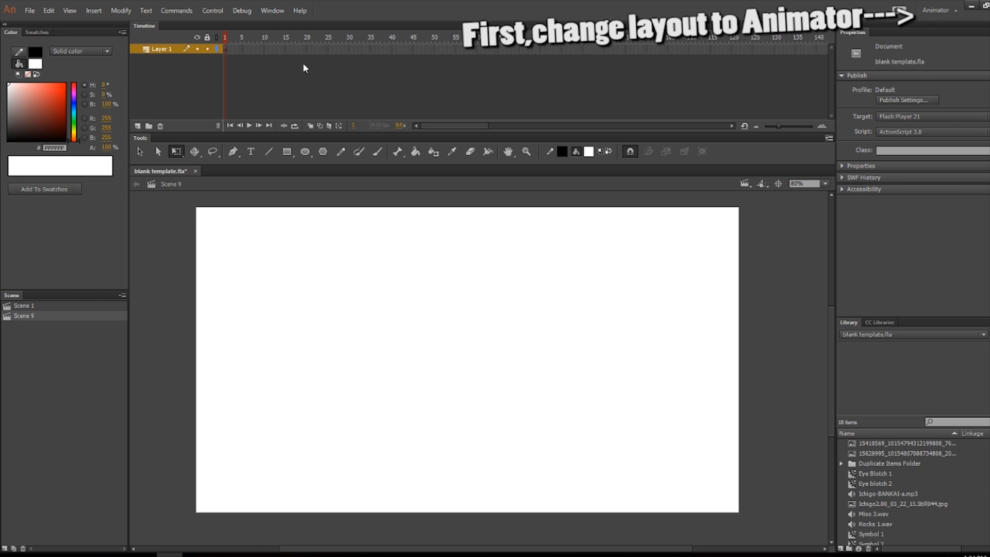
drag(184, 204, 798, 542)
drag(833, 278, 853, 280)
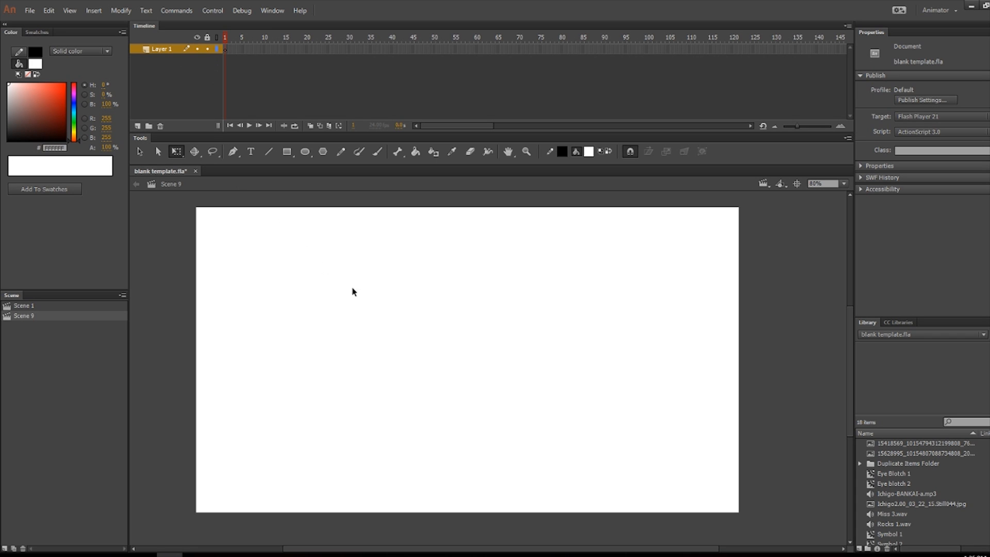
Draw an oval near the middle of the stage on Layer 1 and a rectangle overlapping its upper part on a new layer
click(306, 152)
drag(367, 289, 487, 420)
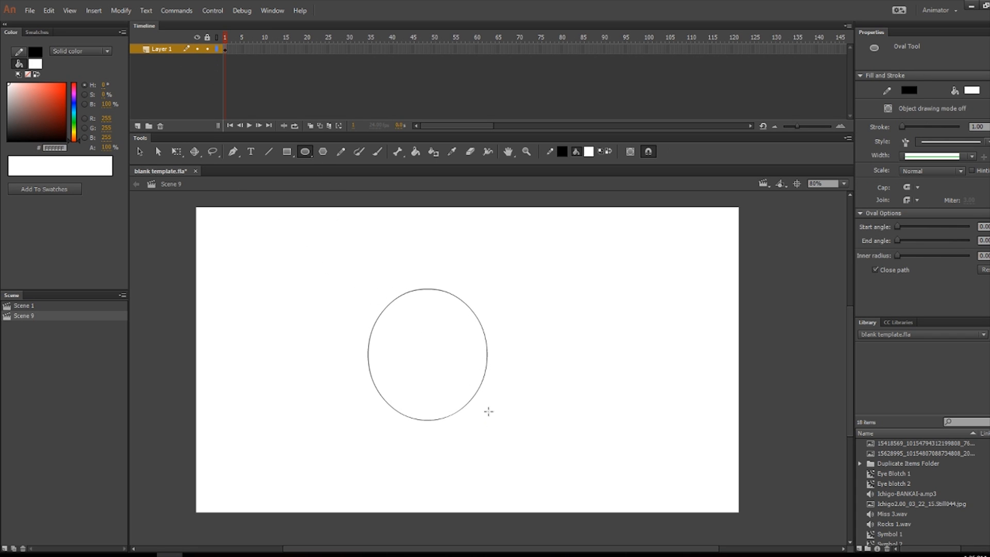
click(139, 126)
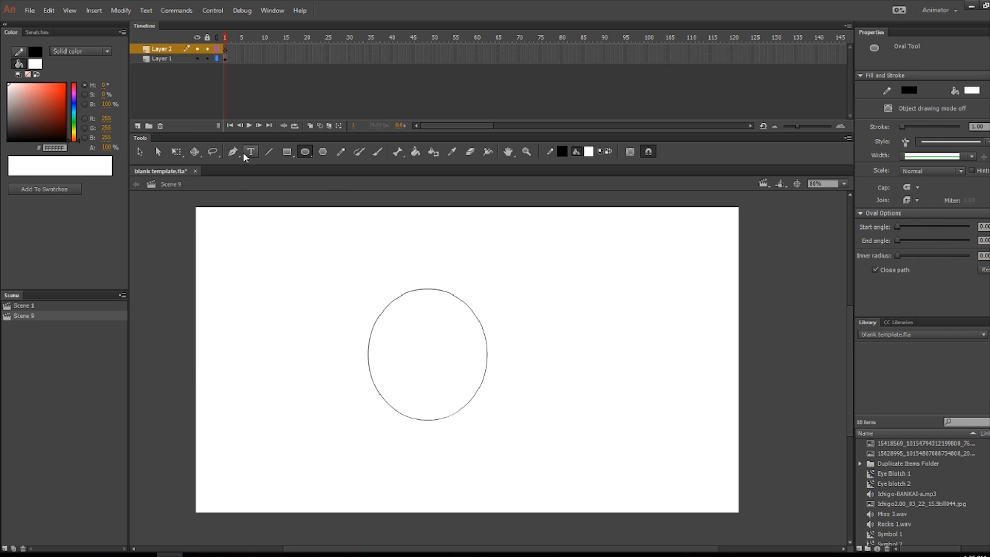
click(286, 151)
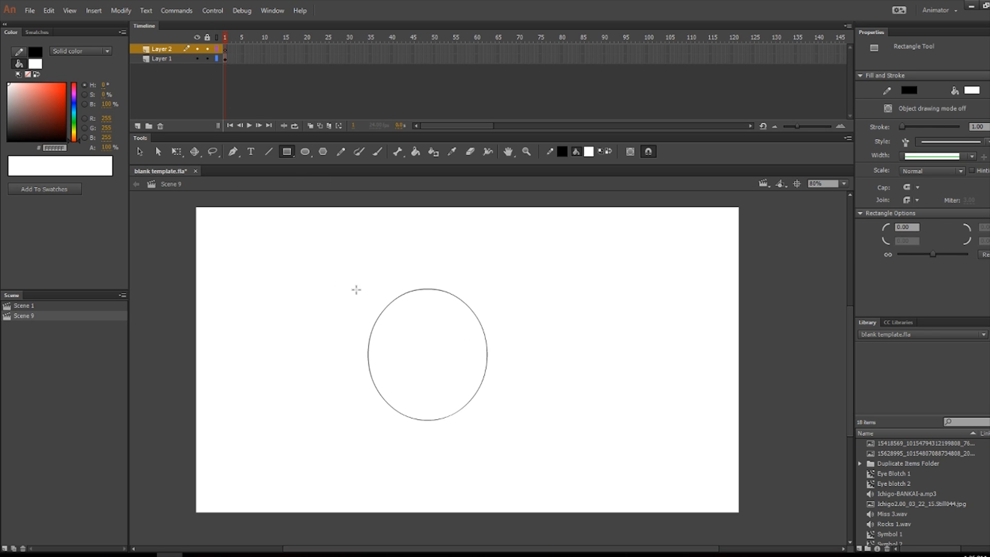
drag(331, 213, 512, 335)
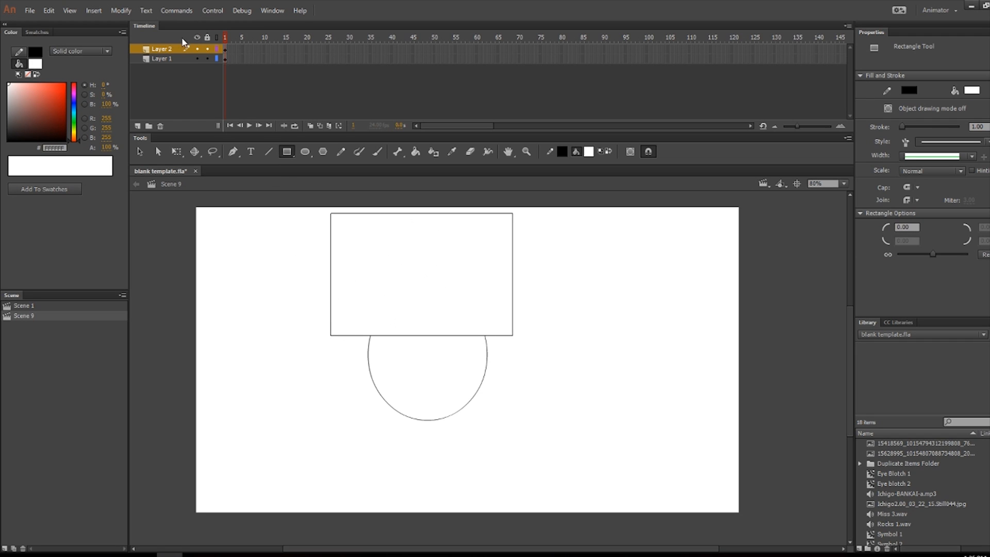
Delete both the oval and the rectangle from the stage
key(v)
drag(588, 472, 320, 191)
key(Delete)
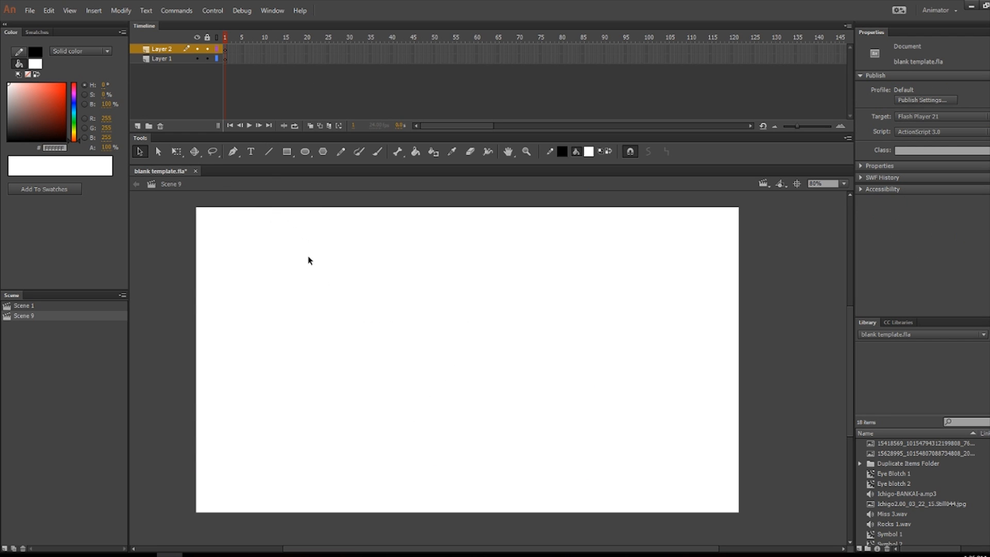
Add a trial layer directly above Layer 1 and delete it, and add two new layers in its place
click(165, 59)
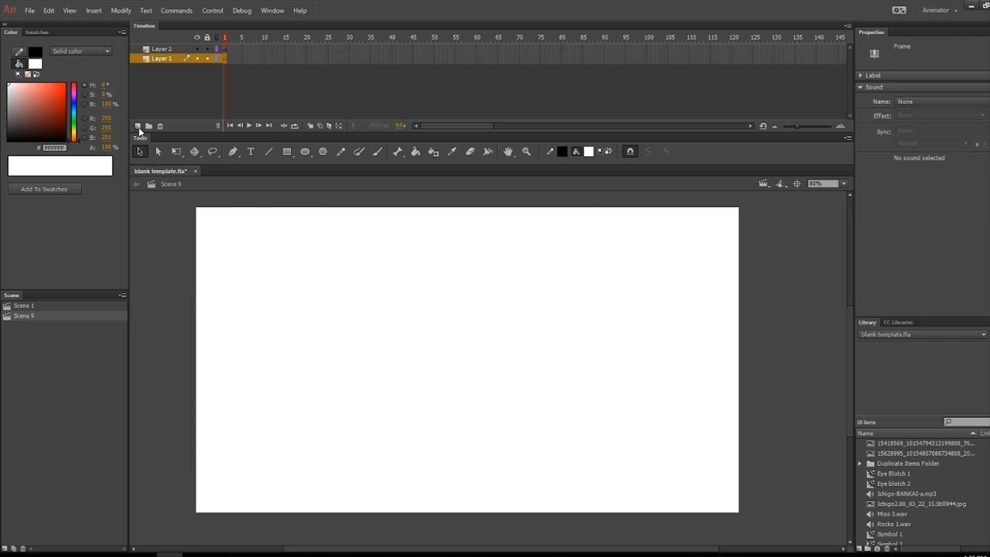
click(138, 126)
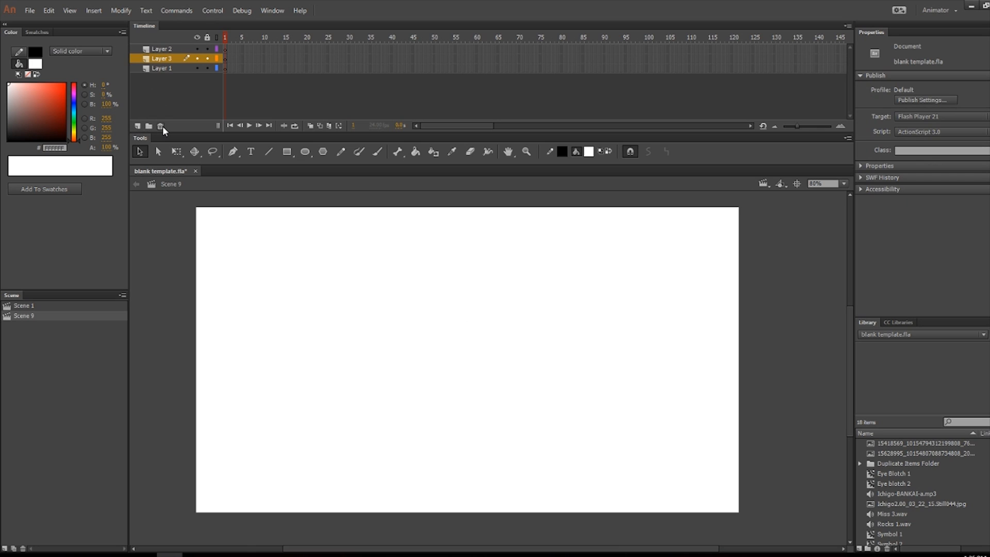
click(160, 126)
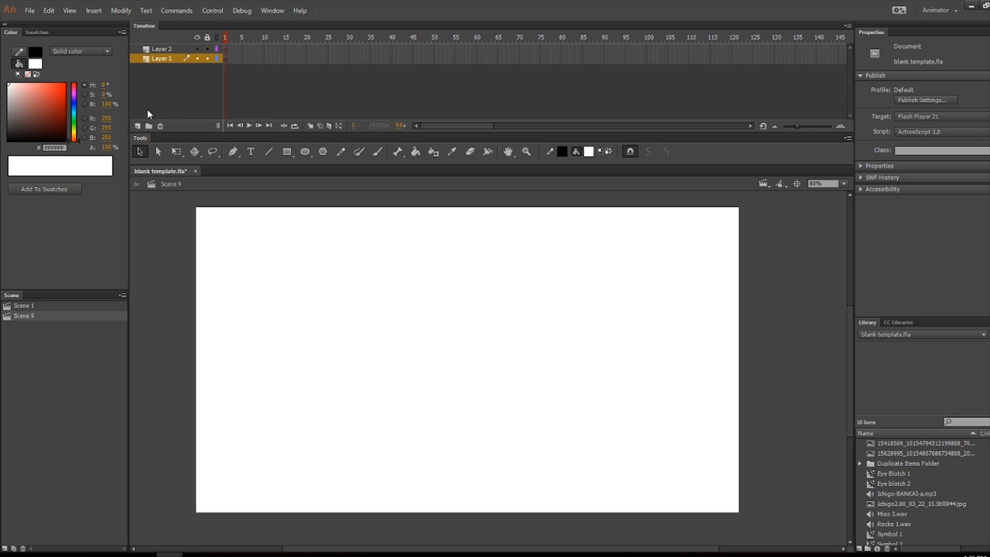
click(137, 127)
click(137, 127)
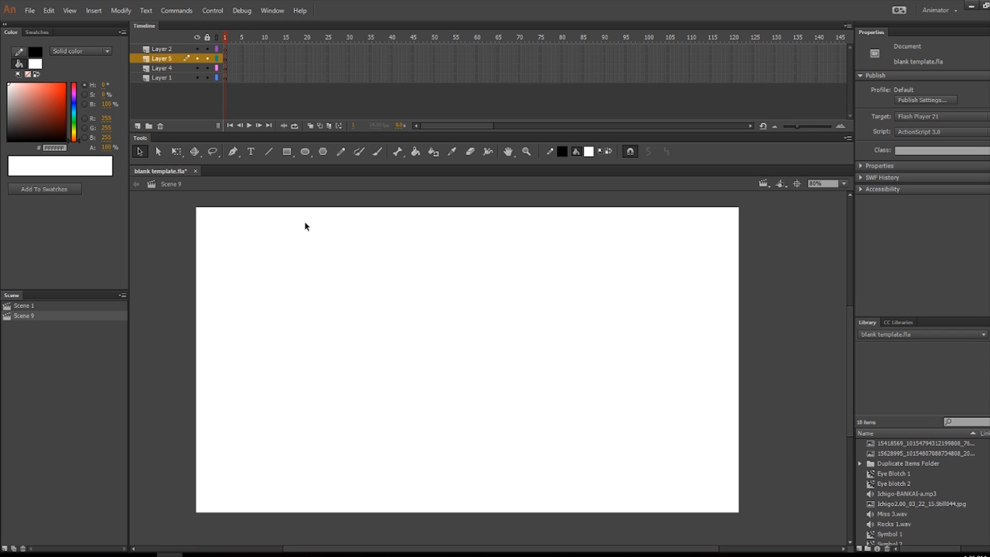
Review the stage size and frame rate in the document settings and accept them as they are
click(121, 10)
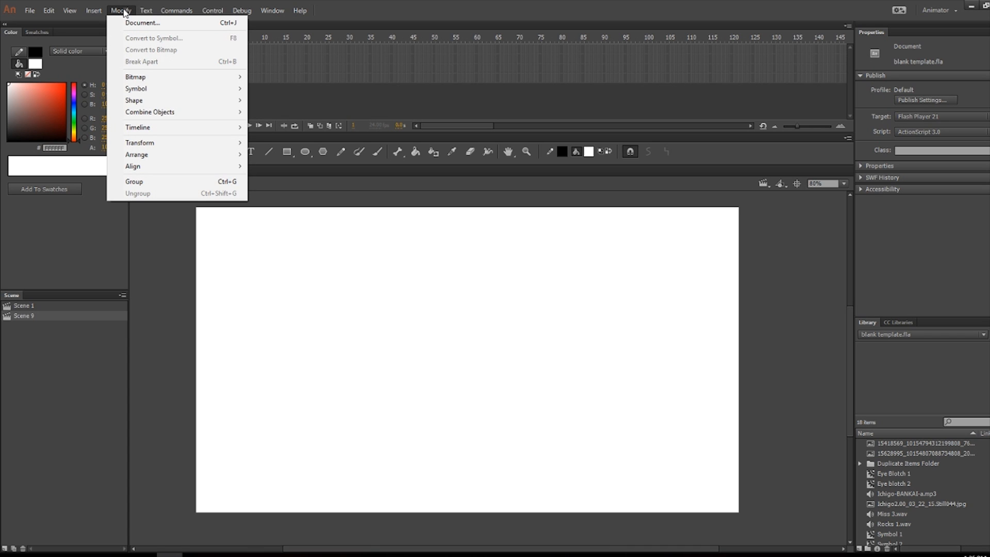
click(126, 19)
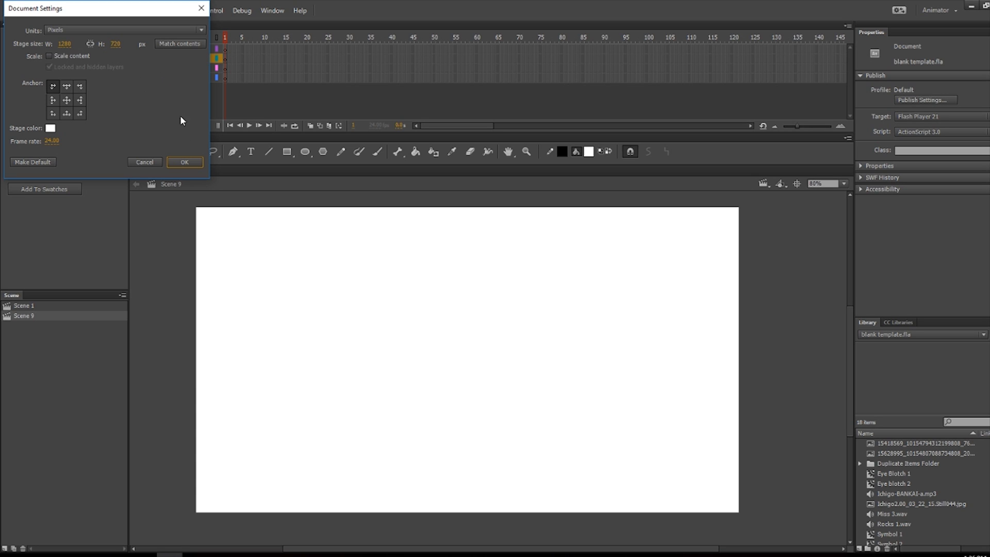
click(175, 161)
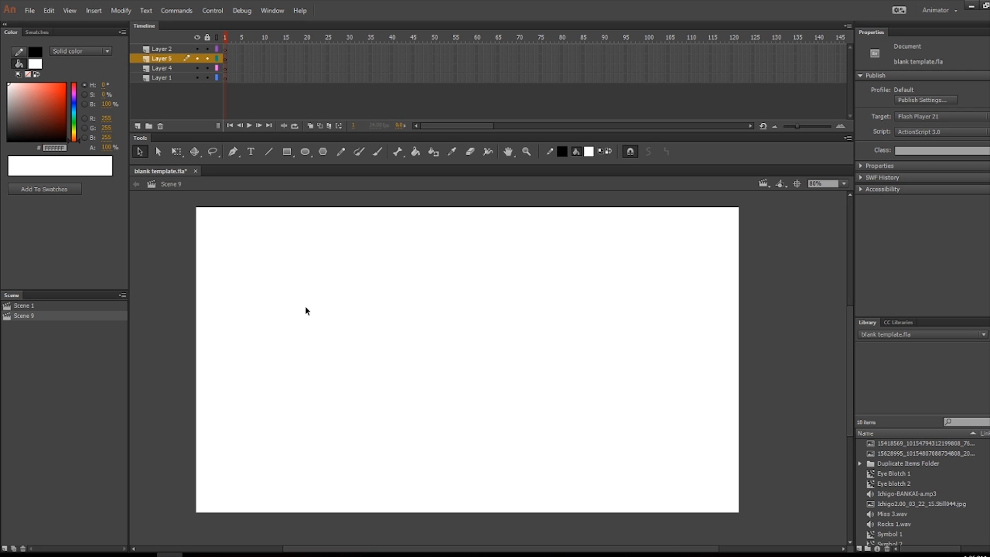
Open the document settings again and cancel them without changing anything
click(121, 10)
click(165, 23)
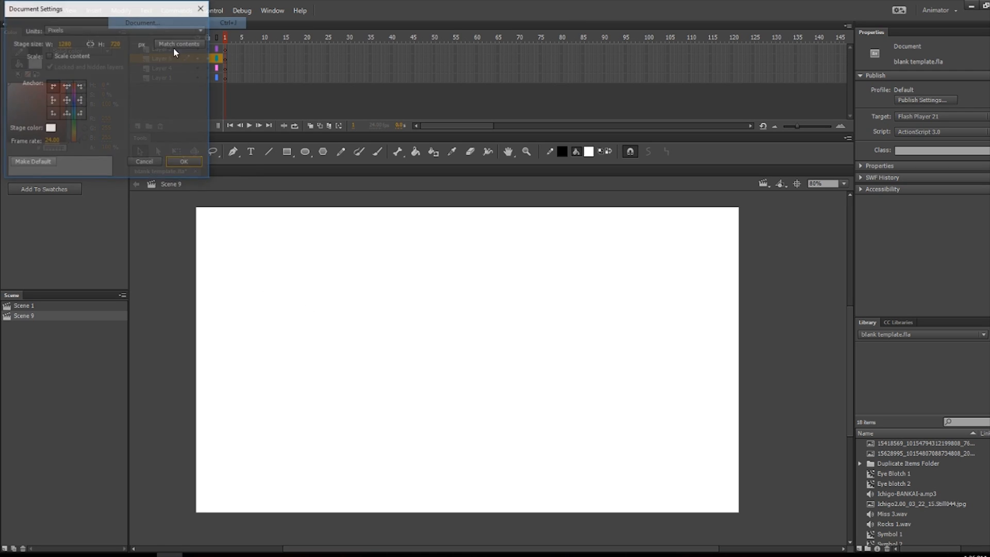
click(154, 162)
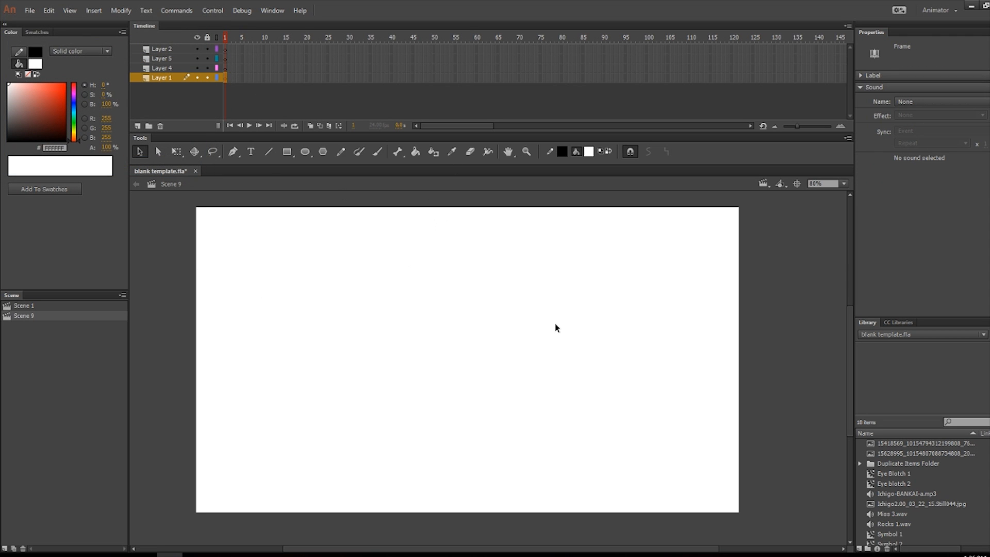
key(b)
click(590, 152)
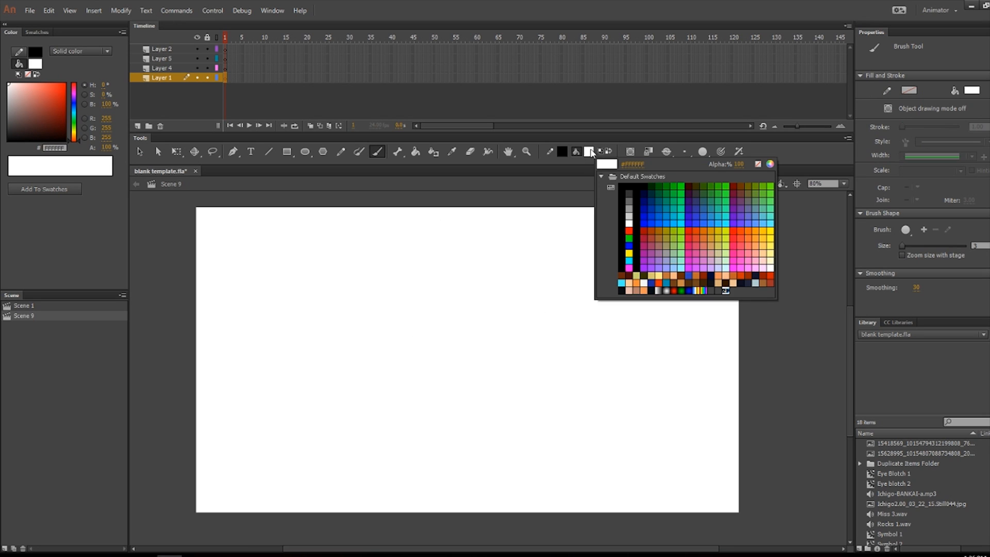
click(652, 184)
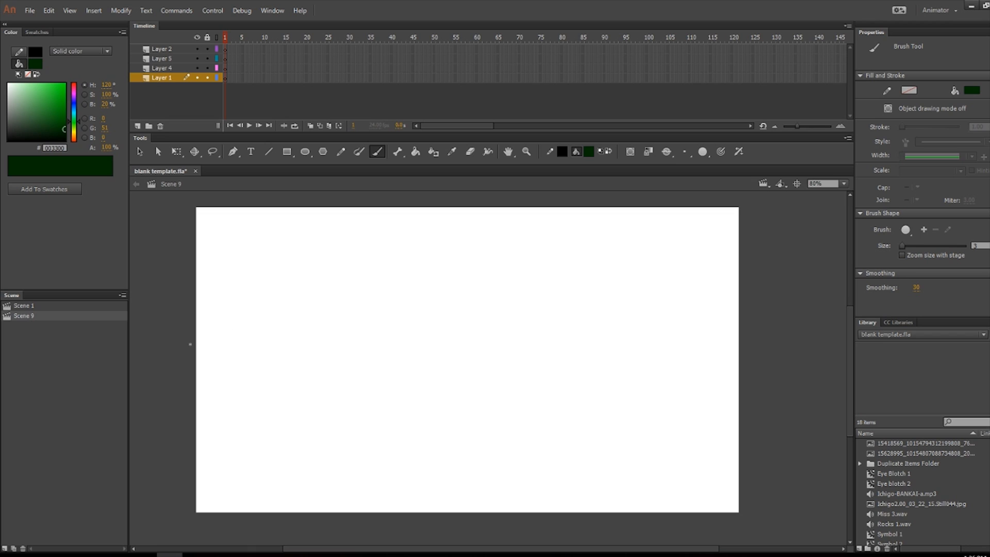
Draw a rectangle with a blue #0066FF fill on Layer 1, extending slightly beyond all edges of the stage
click(588, 151)
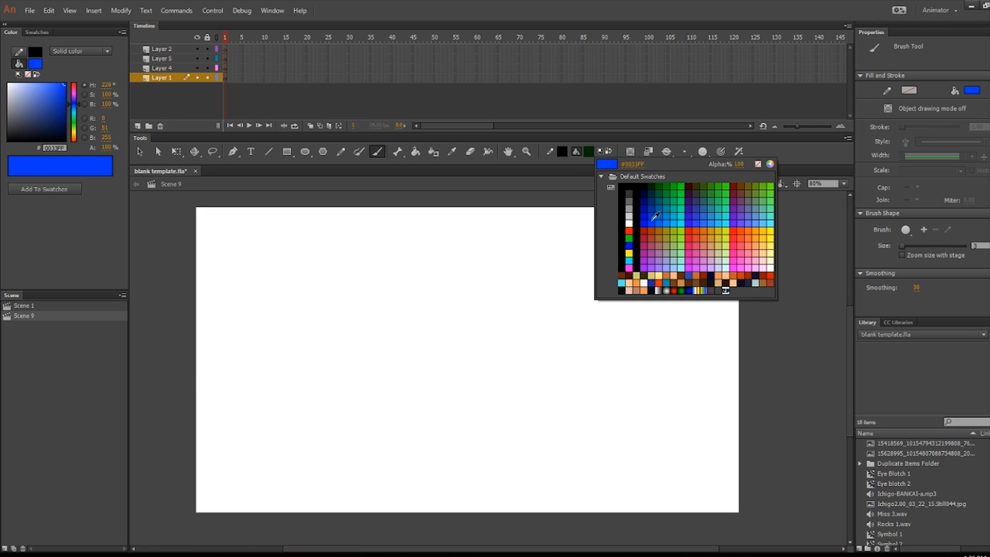
click(658, 221)
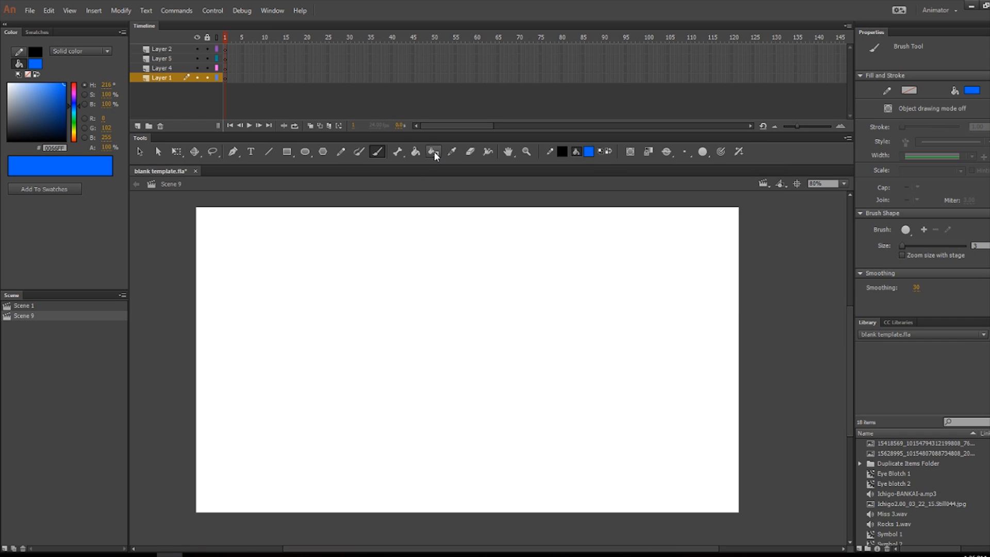
click(287, 152)
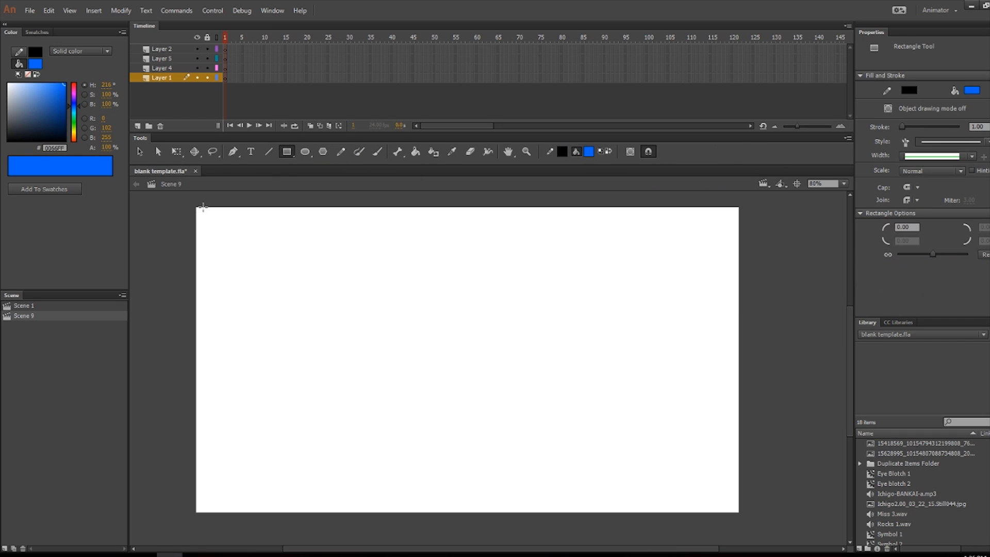
drag(189, 199, 749, 522)
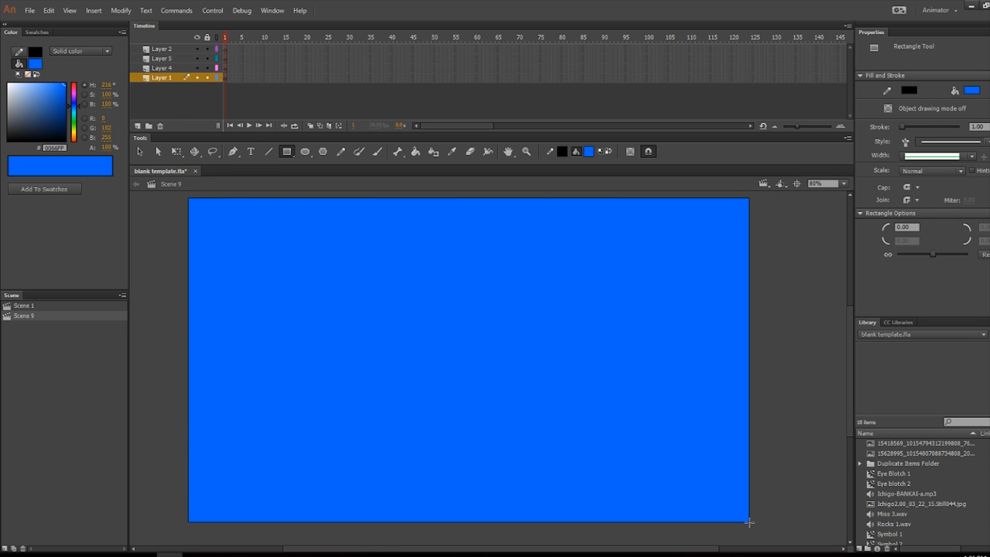
Brush a closed outline of rolling hills in green #009900 on Layer 4, spanning the lower part of the stage and beyond its edges
click(226, 68)
click(588, 150)
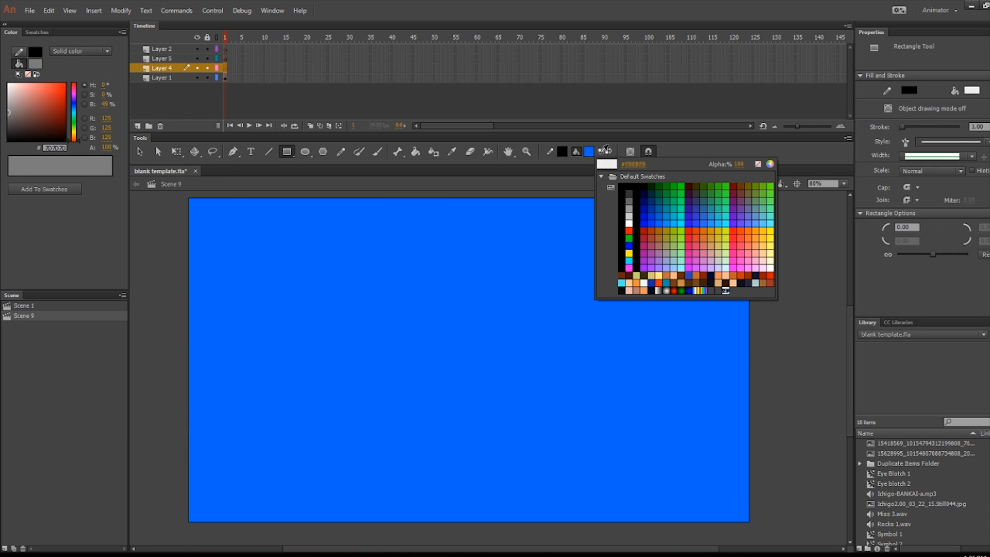
click(671, 184)
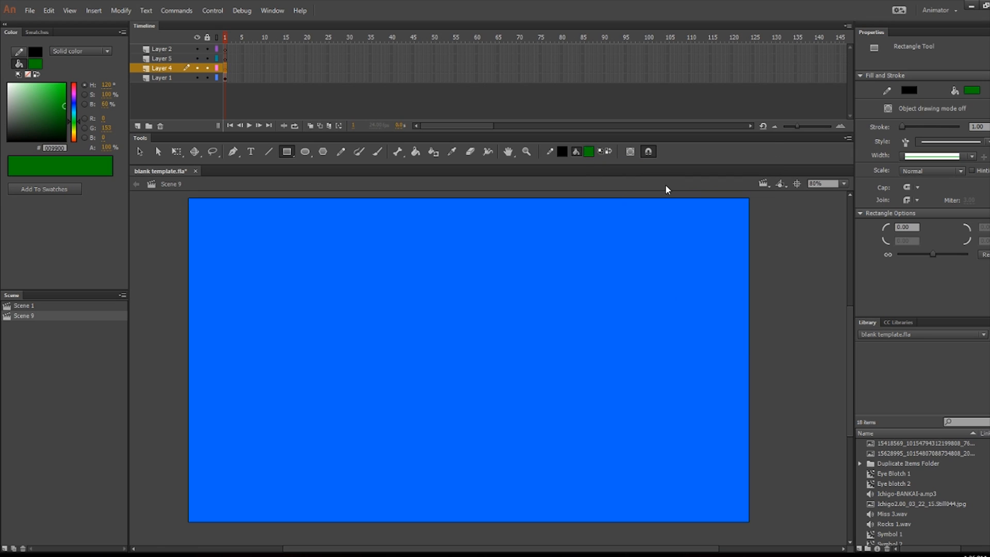
key(b)
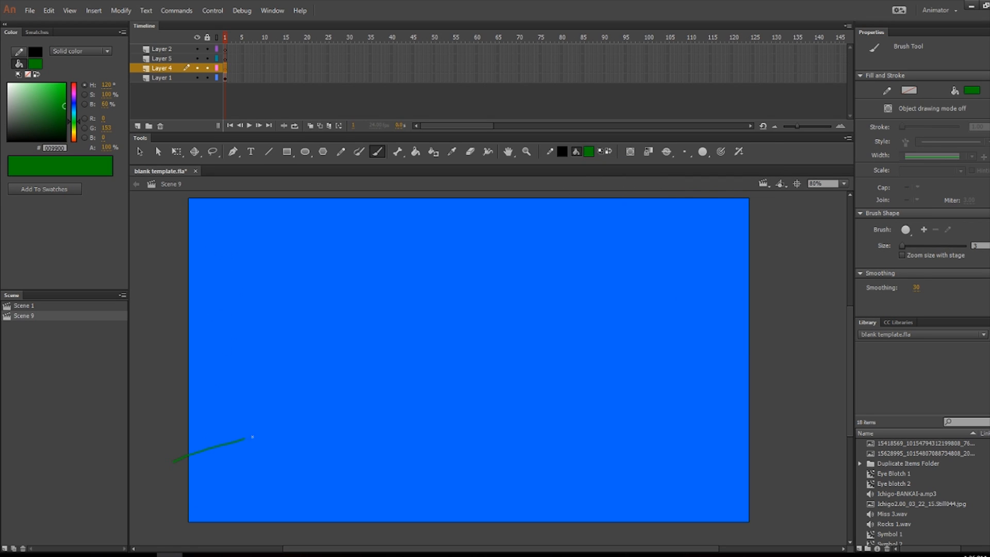
drag(174, 479, 177, 459)
scroll(178, 457, down, 3)
drag(261, 450, 811, 444)
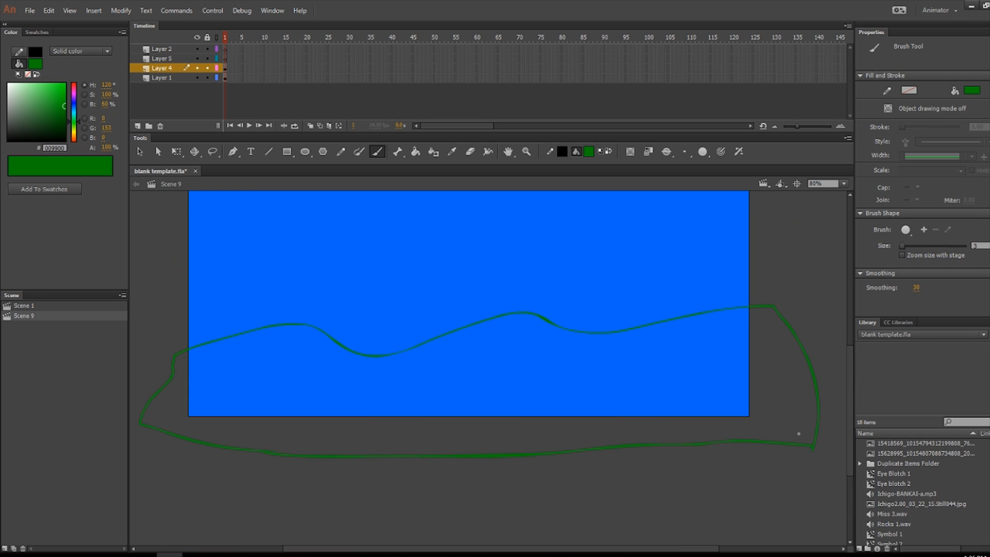
Fill the inside of the hill outline with the same green using the Paint Bucket
key(k)
click(799, 415)
scroll(551, 268, down, 3)
scroll(551, 268, up, 3)
drag(851, 359, 854, 348)
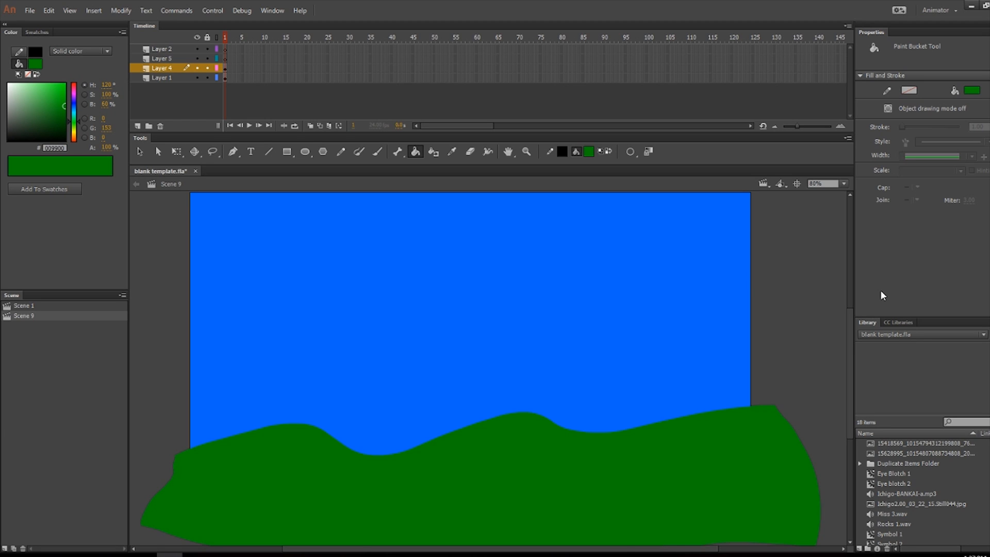
Recolour the hills on Layer 4 to a muted dark green, #1F4A1F
scroll(850, 321, up, 1)
scroll(859, 320, down, 1)
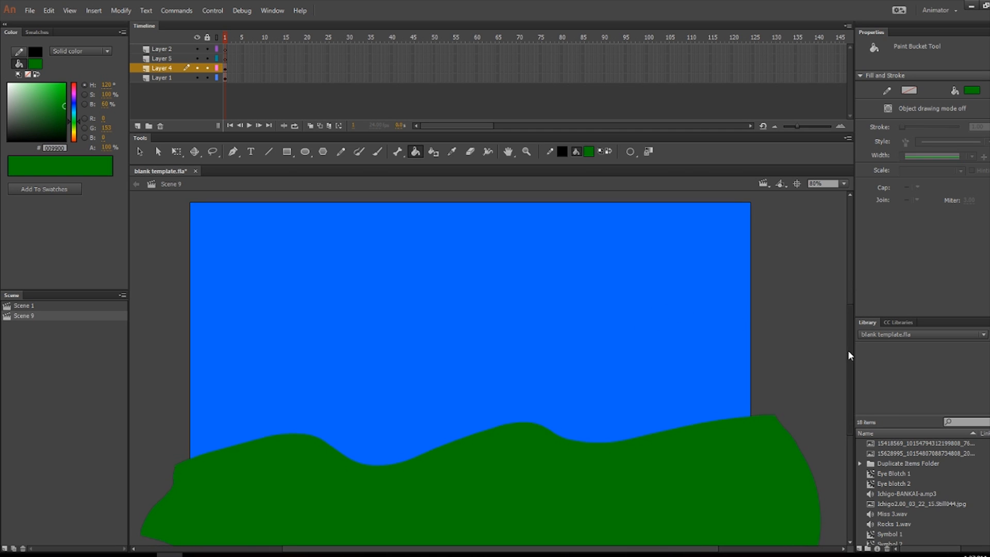
scroll(849, 355, down, 1)
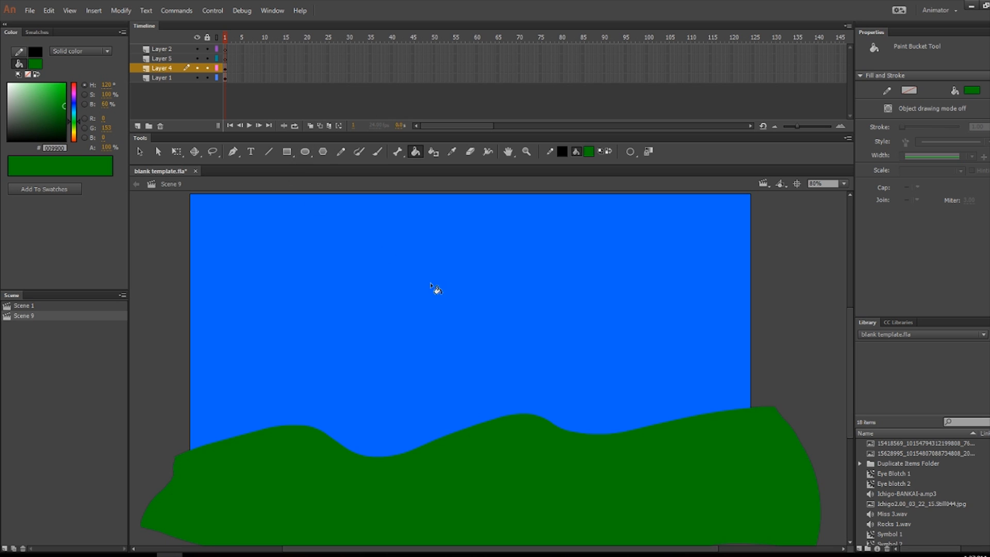
key(v)
click(503, 477)
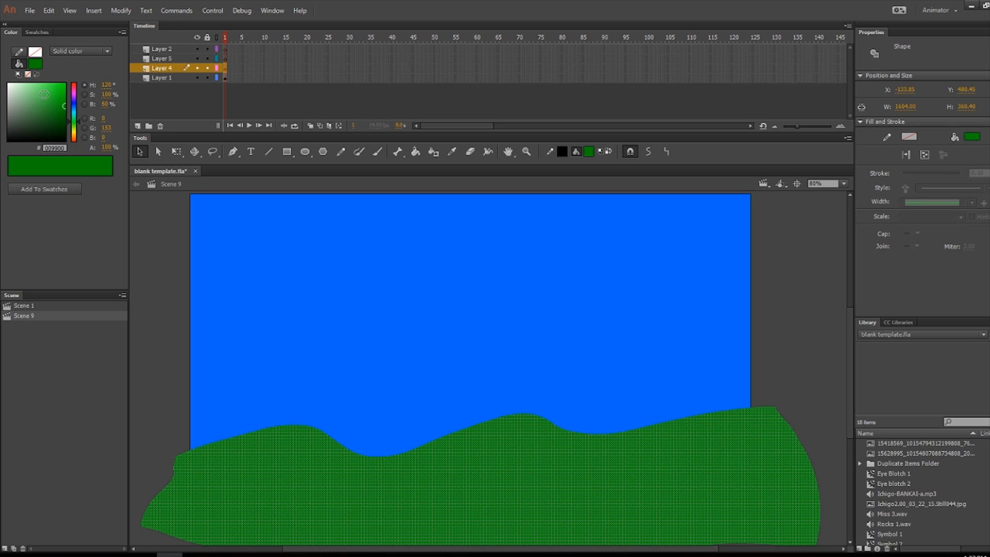
mouse_move(63, 108)
mouse_down()
mouse_move(11, 105)
mouse_move(64, 107)
mouse_move(67, 125)
mouse_move(40, 123)
mouse_up()
click(156, 328)
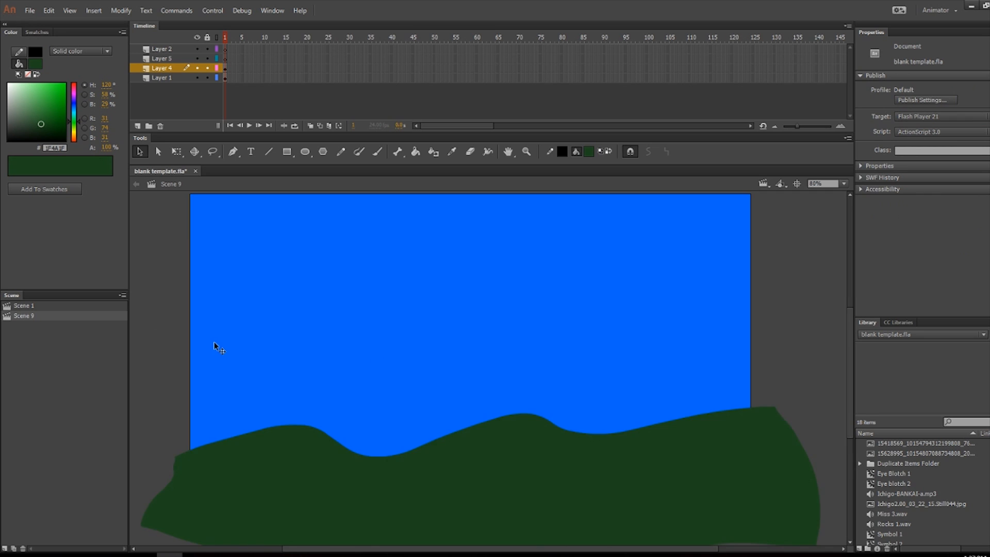
Darken the hills' fill to a near-black green, #1A311A, and deselect the shape
key(ctrl+minus)
key(ctrl+minus)
scroll(379, 417, up, 1)
click(378, 427)
drag(45, 127, 35, 130)
click(221, 276)
scroll(393, 314, down, 1)
scroll(488, 341, up, 1)
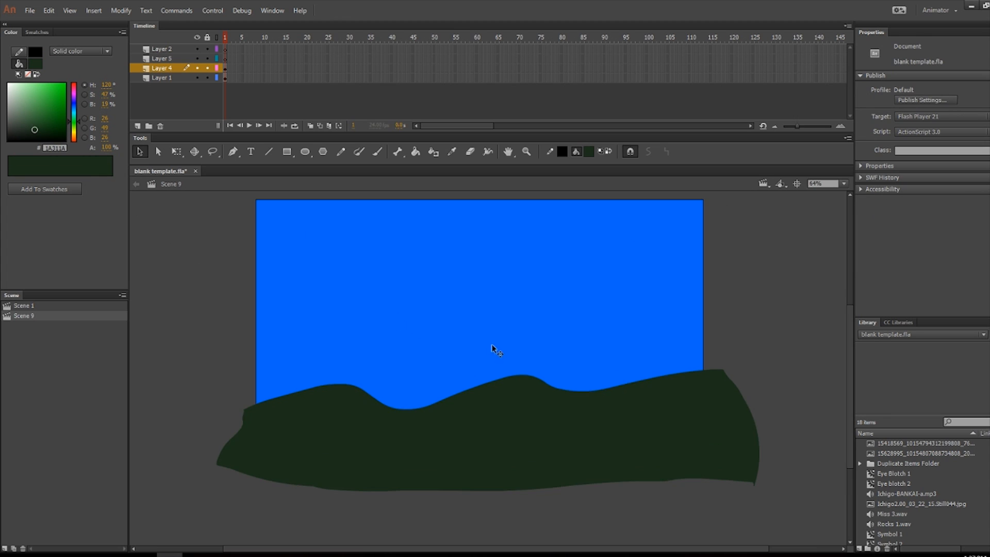
Recolour the sky rectangle on Layer 1 to a muted dark blue, #2E4362, and deselect it
scroll(486, 437, up, 1)
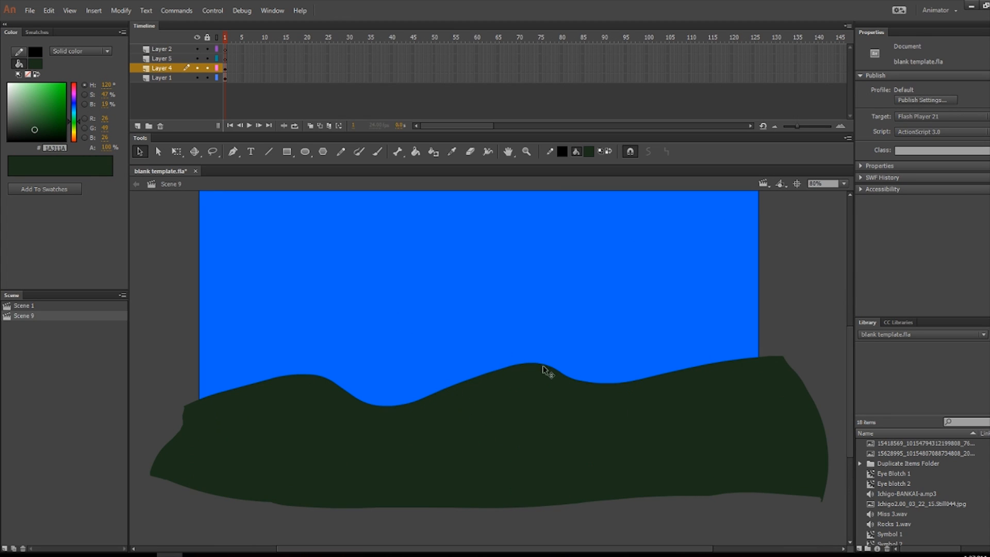
scroll(530, 423, down, 1)
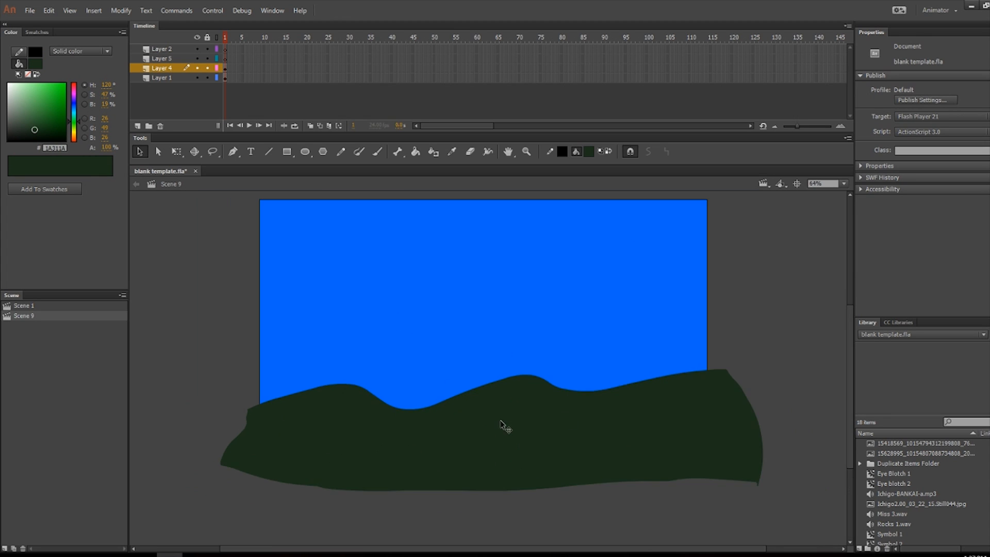
scroll(464, 340, up, 1)
click(417, 237)
drag(39, 116, 38, 118)
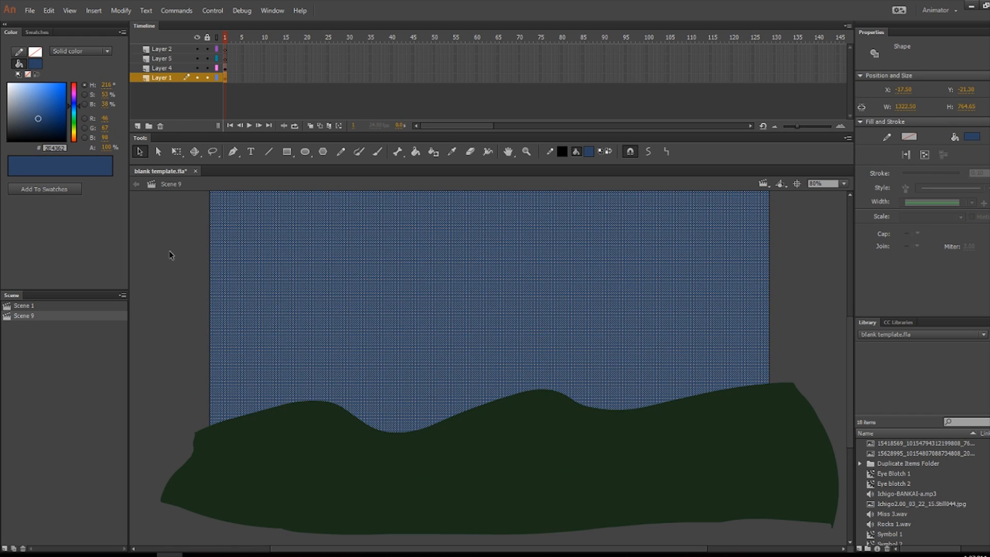
click(169, 251)
scroll(204, 254, down, 1)
scroll(334, 232, down, 1)
scroll(645, 343, up, 1)
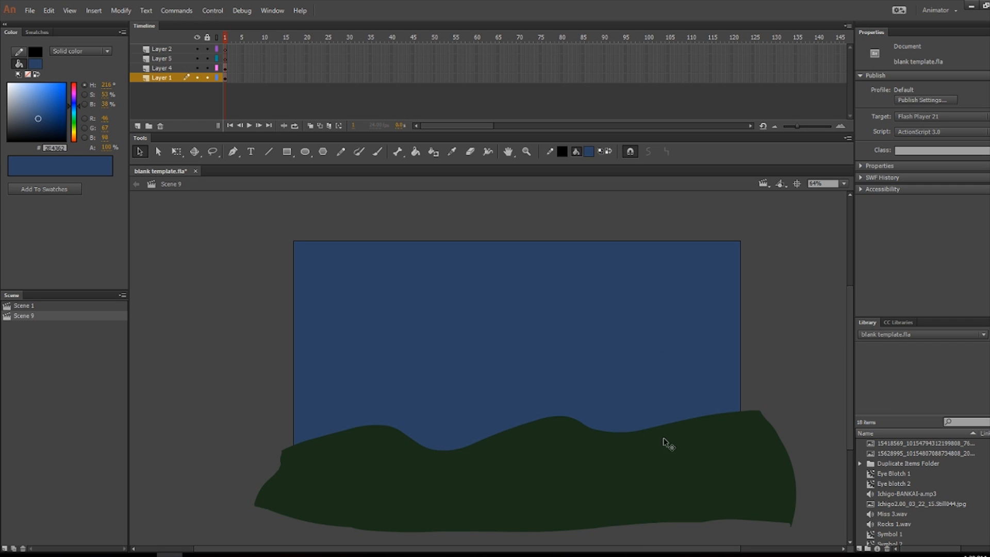
drag(548, 550, 568, 553)
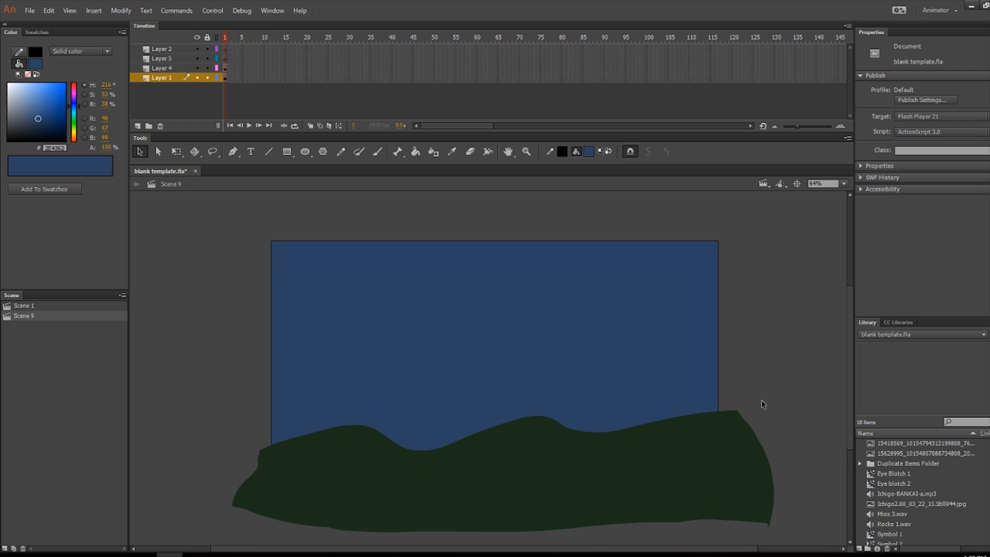
drag(852, 379, 852, 391)
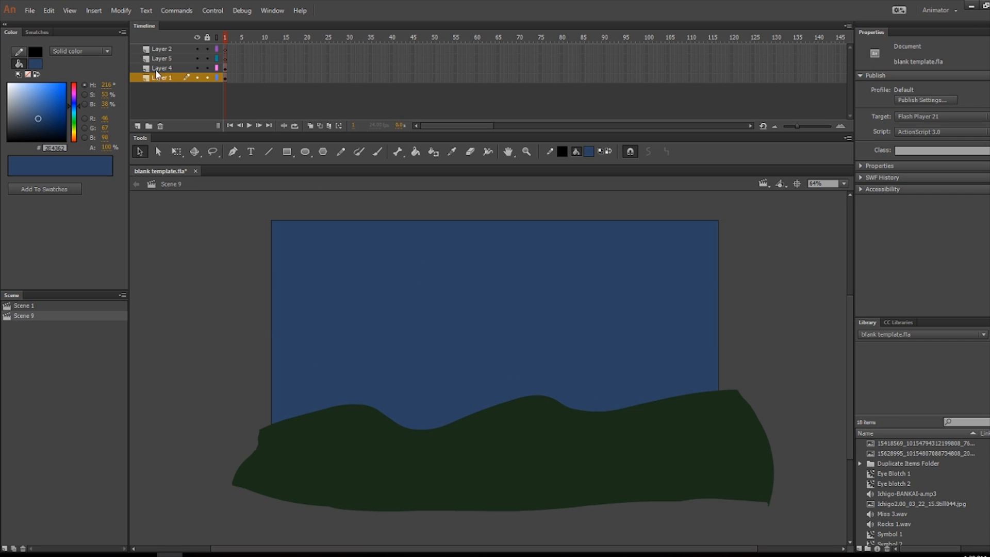
Select the contents of Layer 4 and of Layer 1 in turn to see what each holds, and clear the selection
click(225, 68)
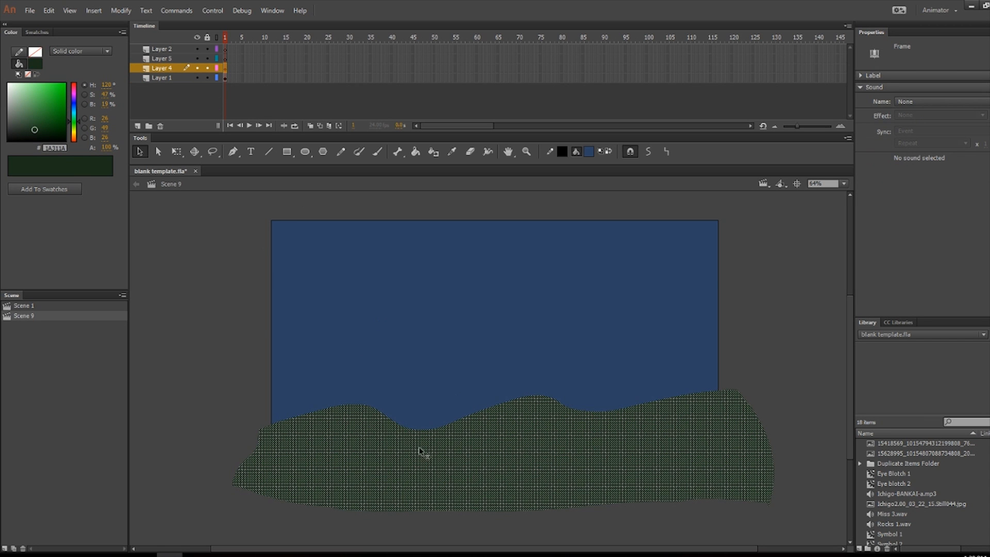
click(173, 78)
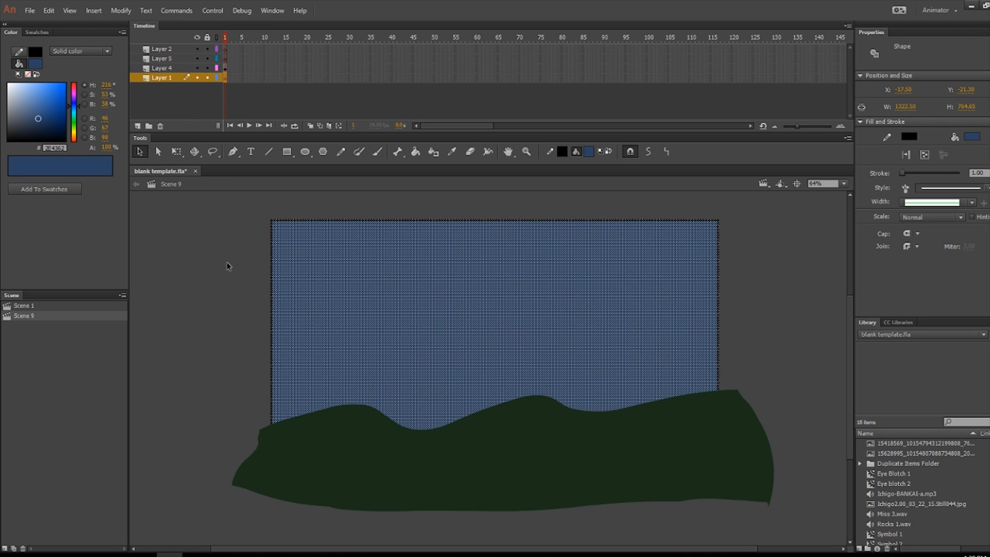
click(233, 308)
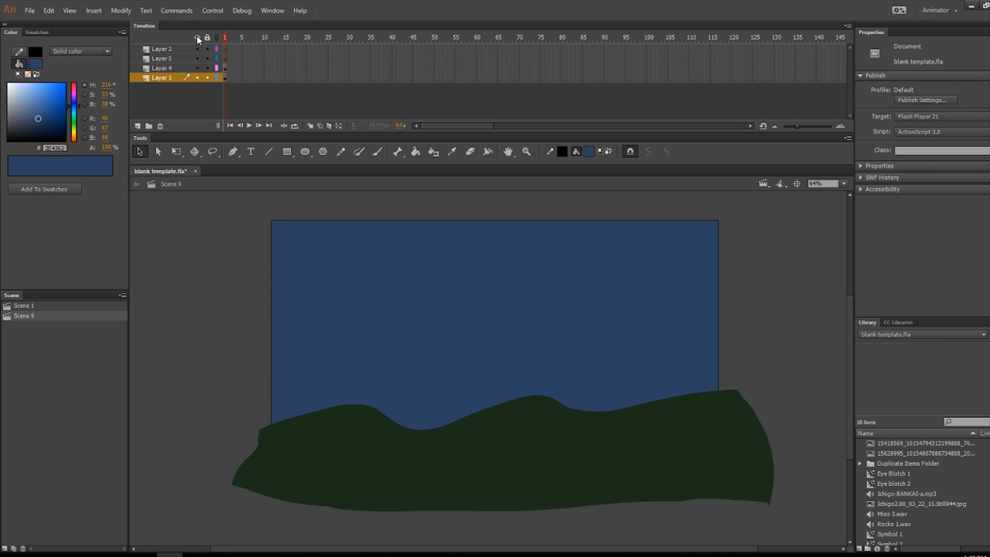
Hide and show Layer 4 and Layer 1 in turn to view the sky and the hills separately, leaving both layers visible
click(197, 68)
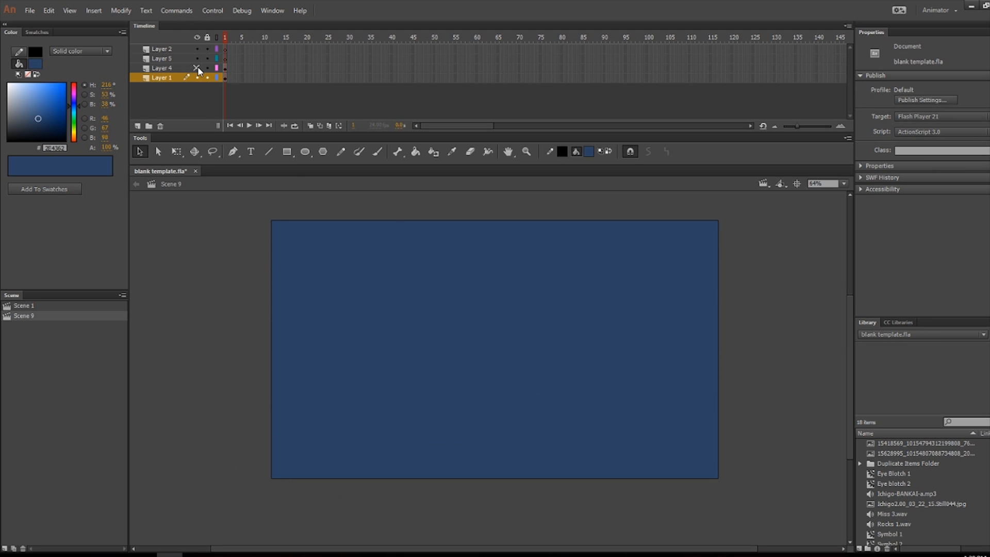
click(197, 68)
click(197, 77)
click(197, 78)
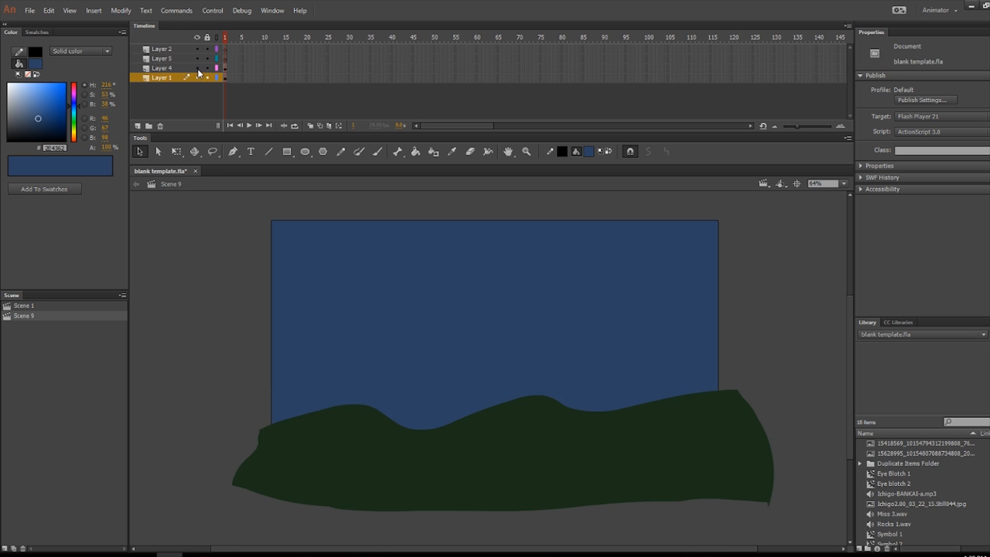
click(197, 68)
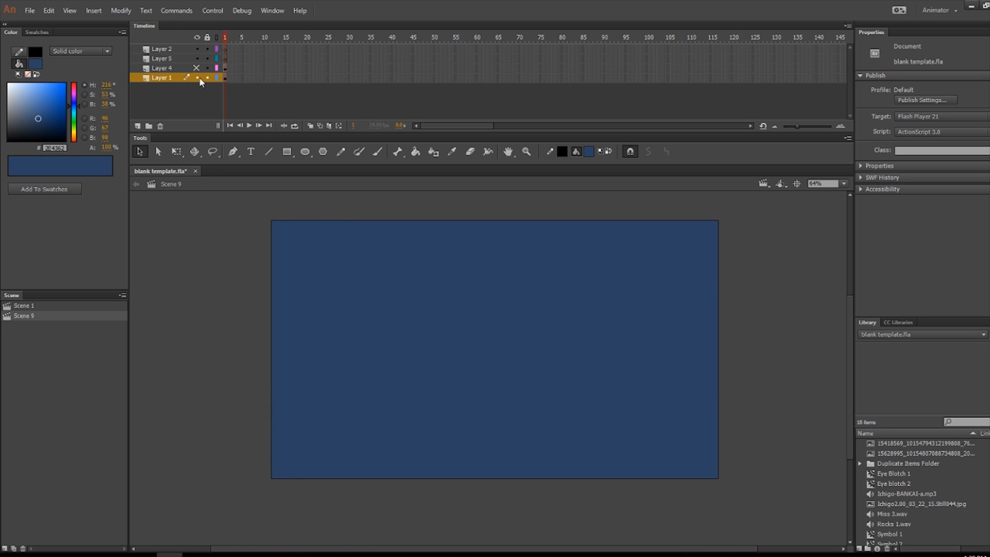
key(b)
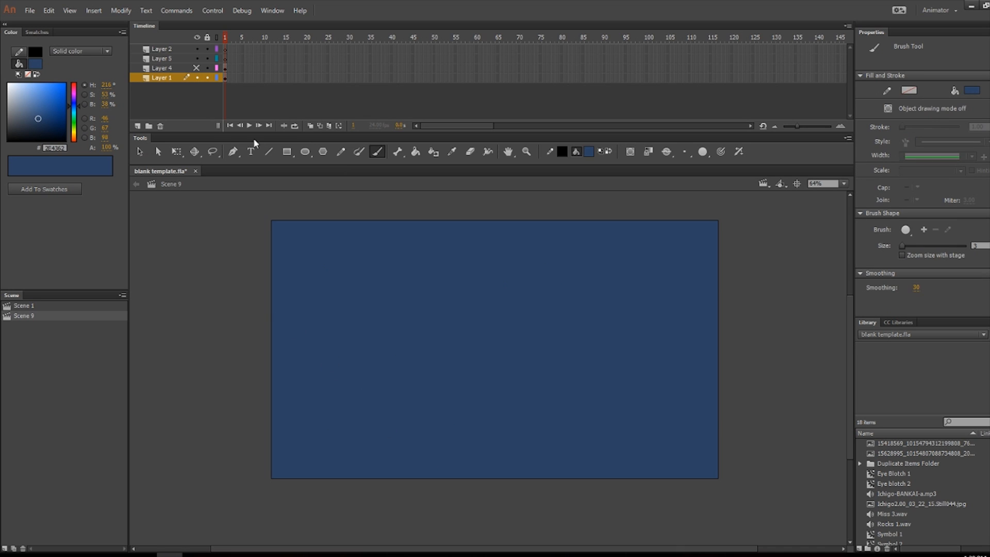
click(197, 68)
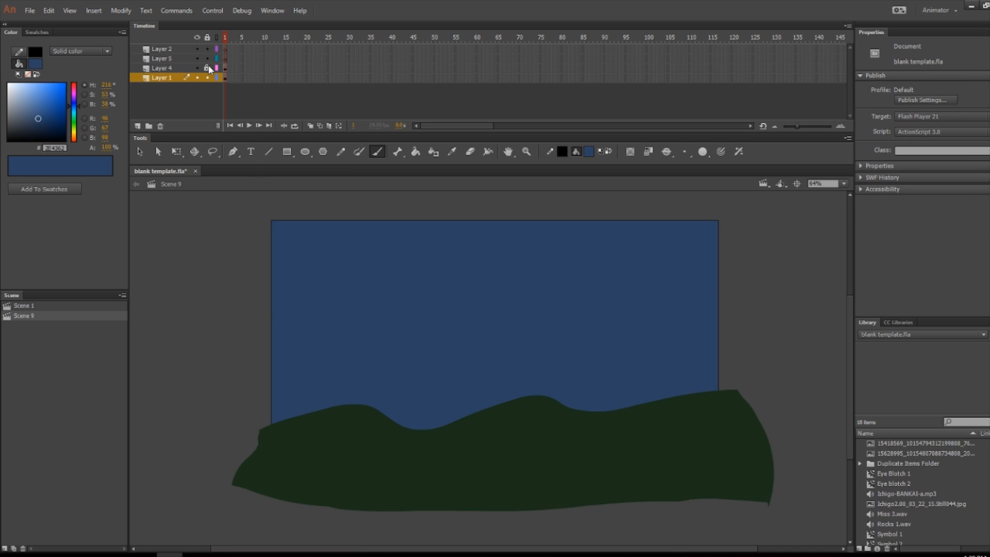
Try locking Layer 4 and Layer 1 one after the other, and unlock each again
key(b)
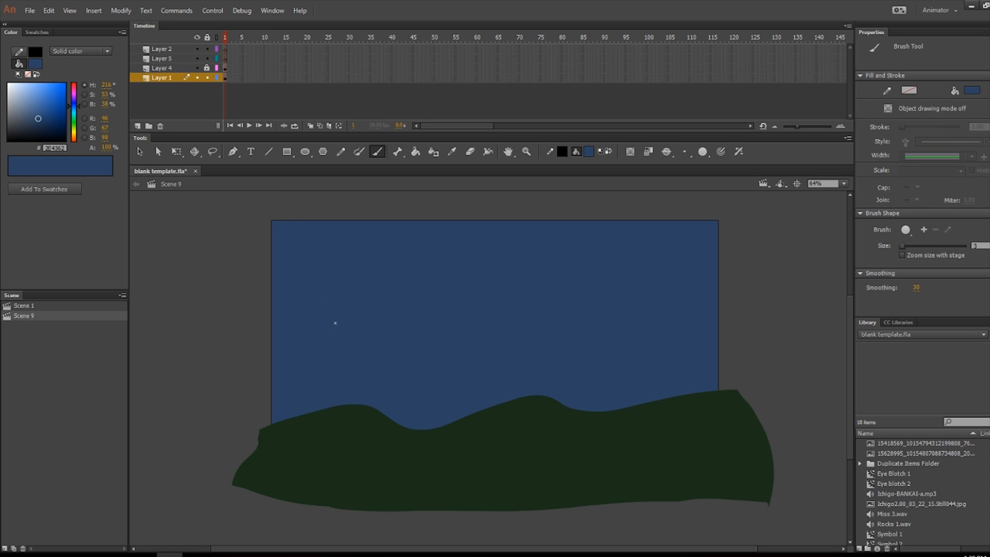
click(202, 68)
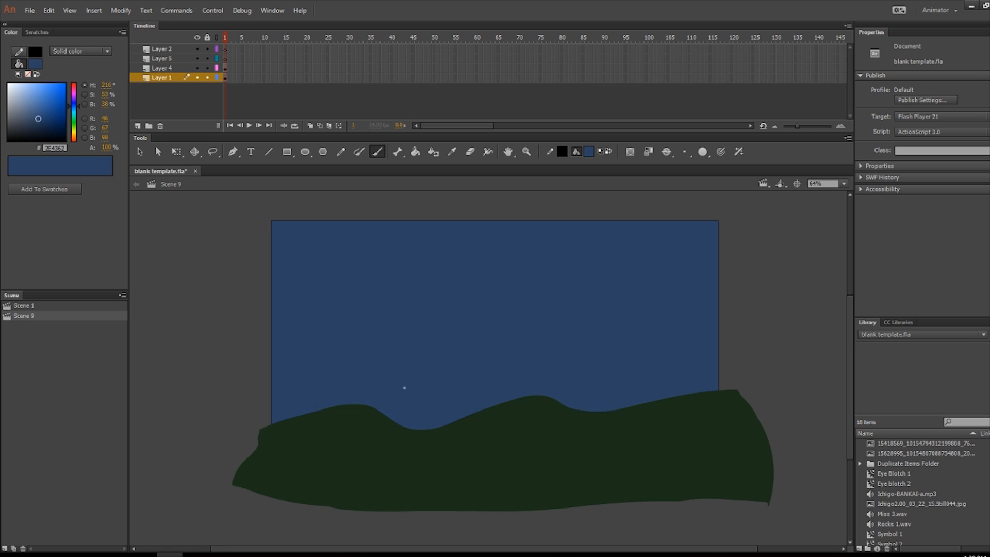
click(207, 77)
click(208, 77)
Try moving the hills on Layer 4 slightly upward, undo the move and clear the selection
key(v)
drag(362, 450, 339, 422)
key(ctrl+z)
click(291, 357)
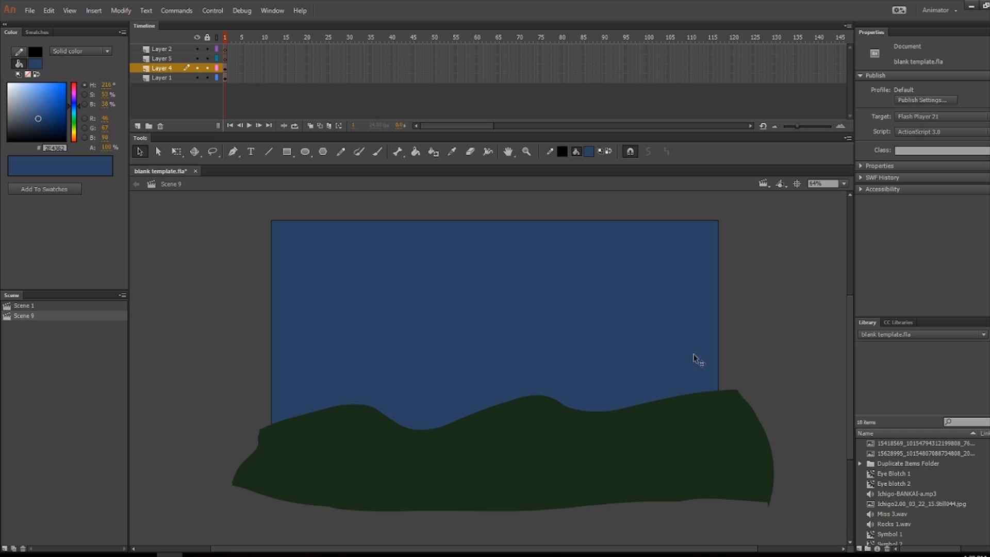
Hide Layer 4, choose a light grey fill (RGB 204, 204, 204) and make Layer 1 the active layer
click(197, 67)
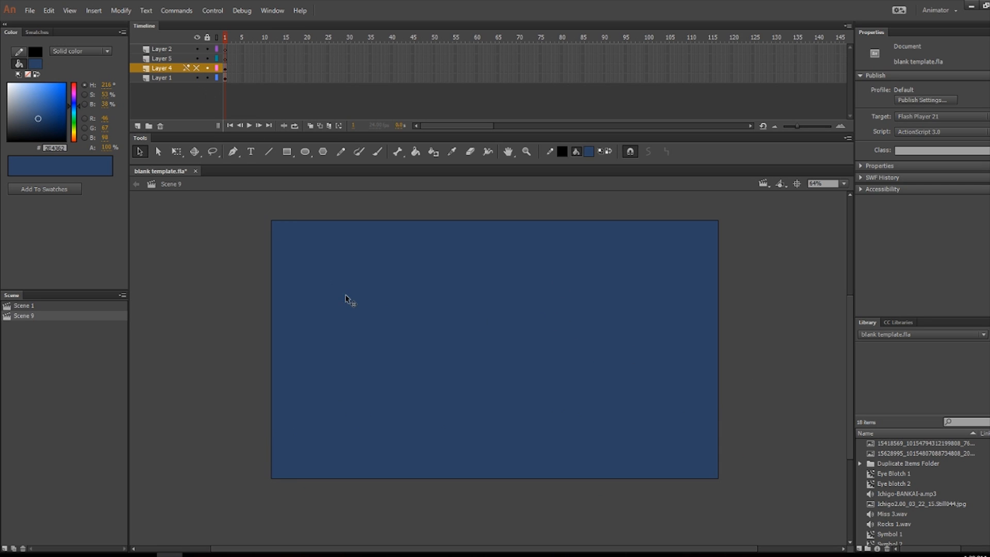
key(b)
click(591, 153)
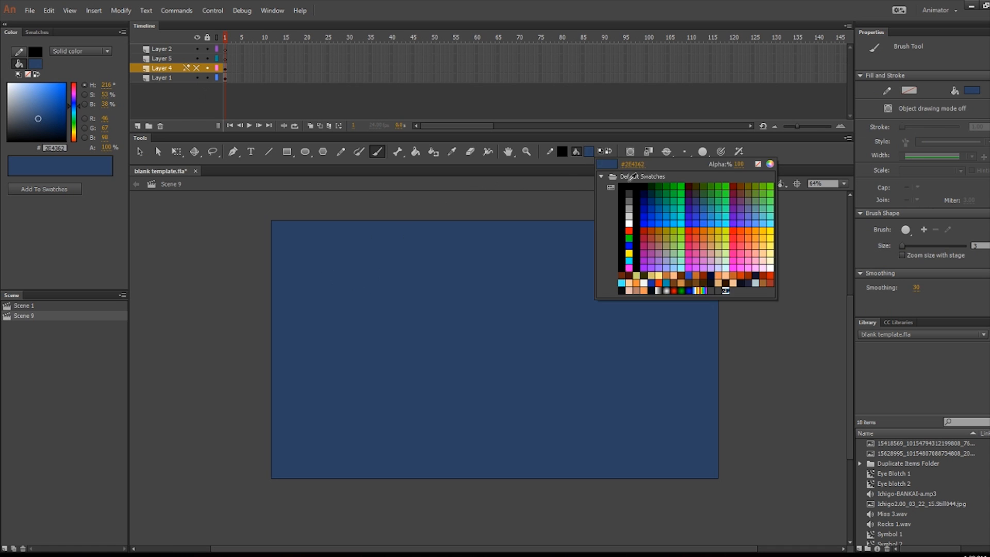
click(623, 215)
click(225, 77)
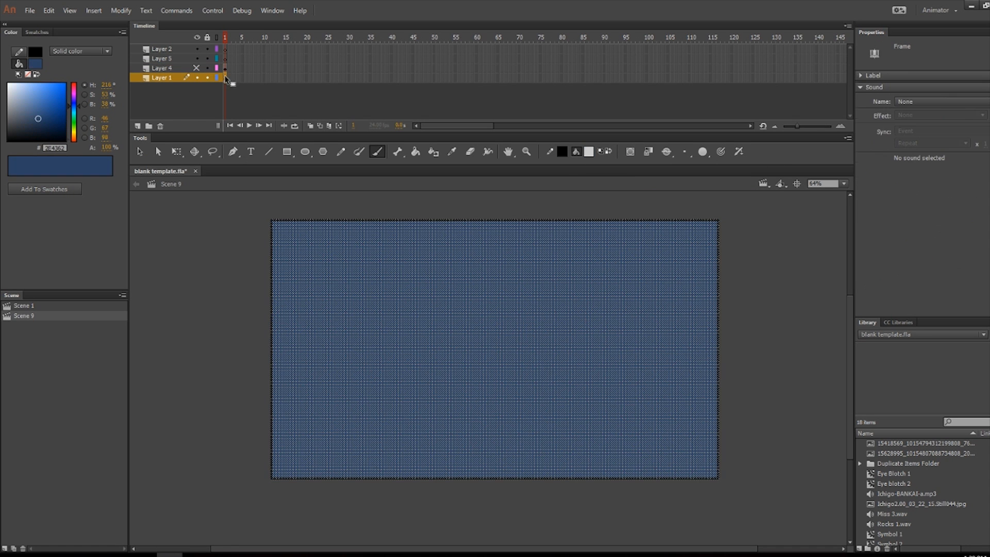
key(v)
click(225, 261)
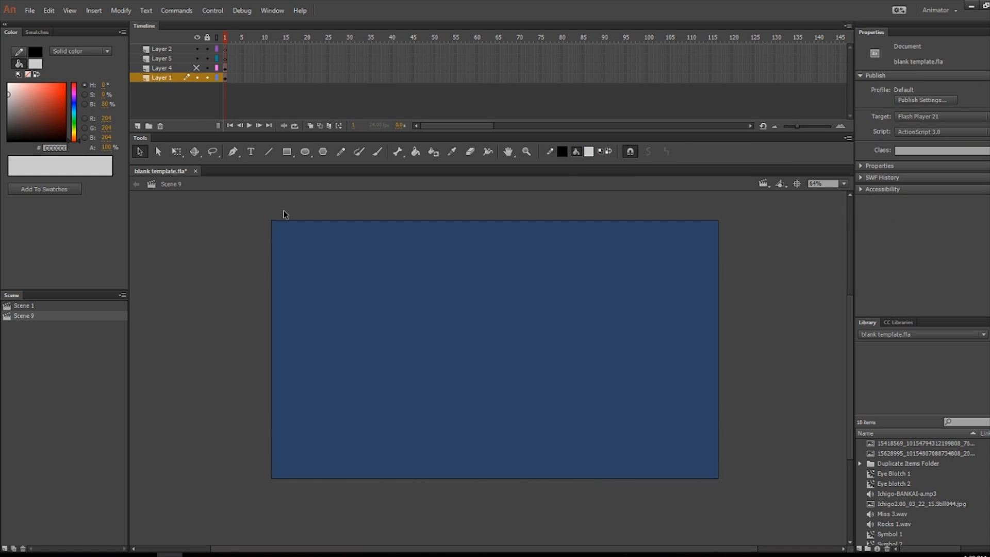
Brush three closed cloud outlines on Layer 1: one at the sky's upper left, one at the middle right and a smaller one at the lower left
click(378, 152)
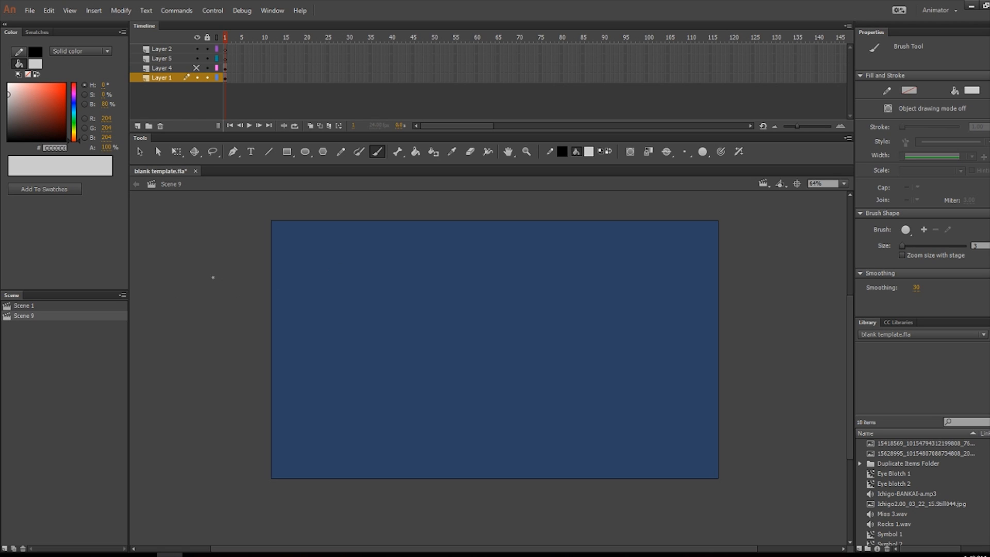
mouse_move(261, 297)
mouse_down()
mouse_move(277, 280)
mouse_move(383, 278)
mouse_move(404, 296)
mouse_move(455, 295)
mouse_move(423, 314)
mouse_move(311, 324)
mouse_move(236, 306)
mouse_move(260, 297)
mouse_up()
mouse_move(492, 373)
mouse_down()
mouse_move(555, 338)
mouse_move(660, 337)
mouse_move(704, 359)
mouse_move(763, 364)
mouse_move(644, 406)
mouse_move(563, 408)
mouse_move(492, 371)
mouse_up()
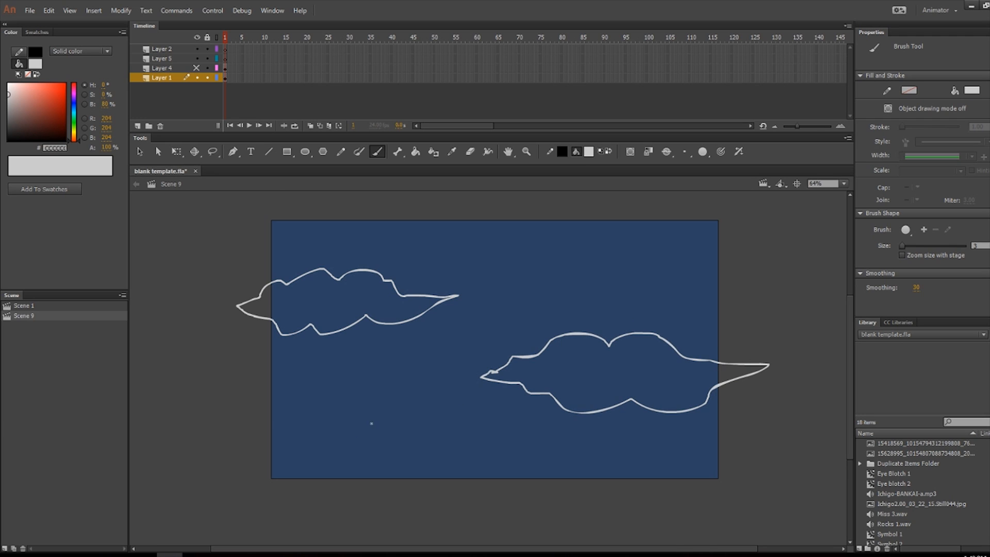
mouse_move(244, 433)
mouse_down()
mouse_move(326, 421)
mouse_move(393, 434)
mouse_move(264, 449)
mouse_move(243, 432)
mouse_up()
Fill the three cloud outlines with light grey using the Paint Bucket, including the parts that extend beyond the stage edge
key(k)
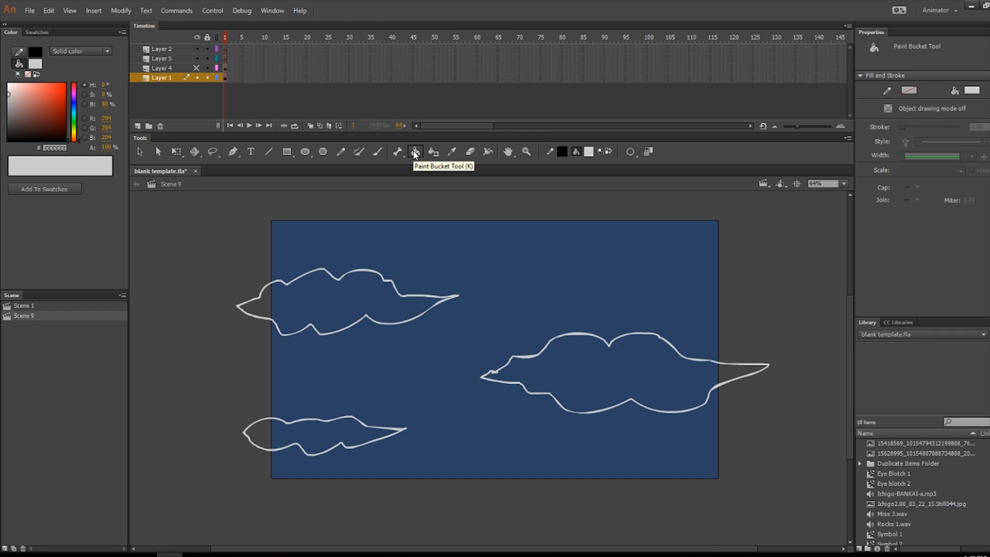
click(263, 309)
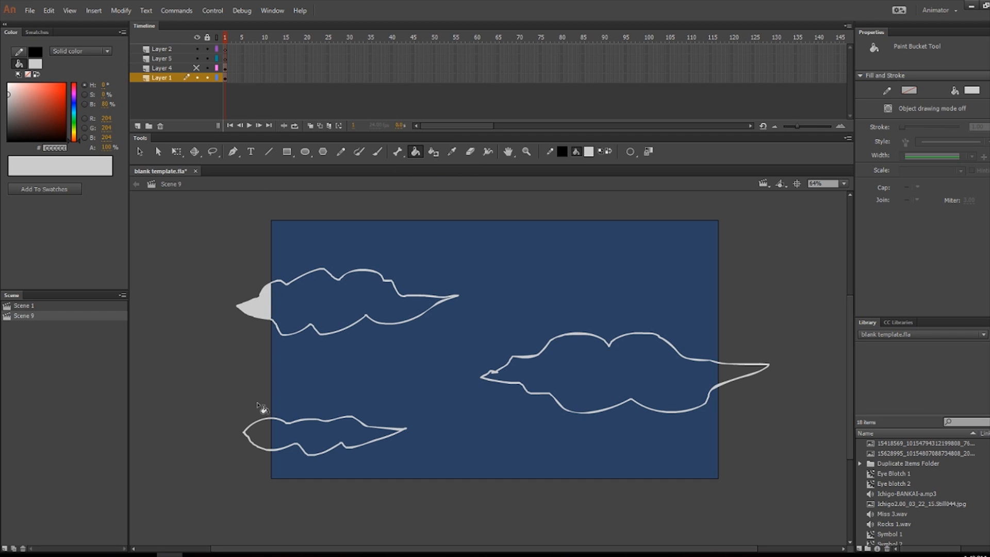
click(292, 306)
click(319, 438)
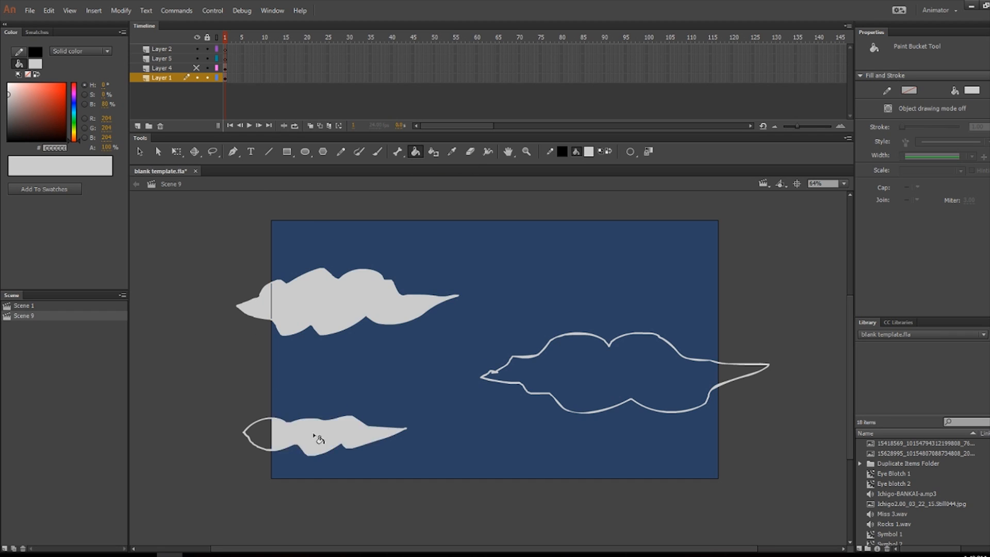
click(263, 439)
click(590, 363)
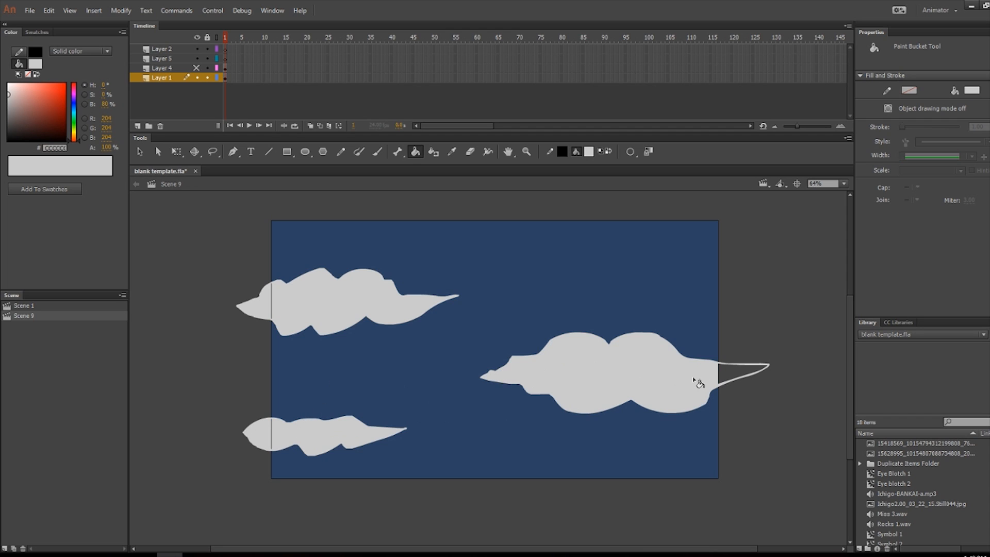
click(730, 376)
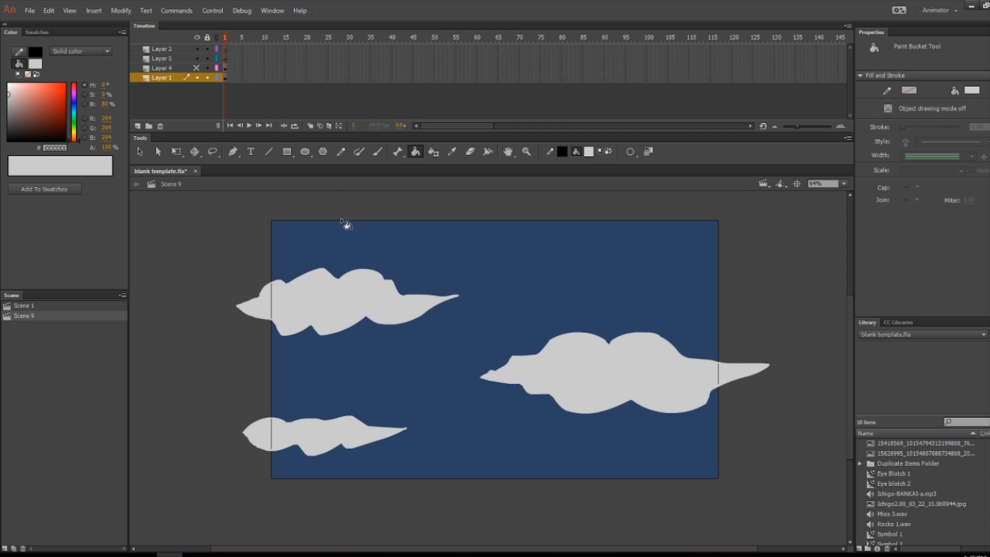
key(v)
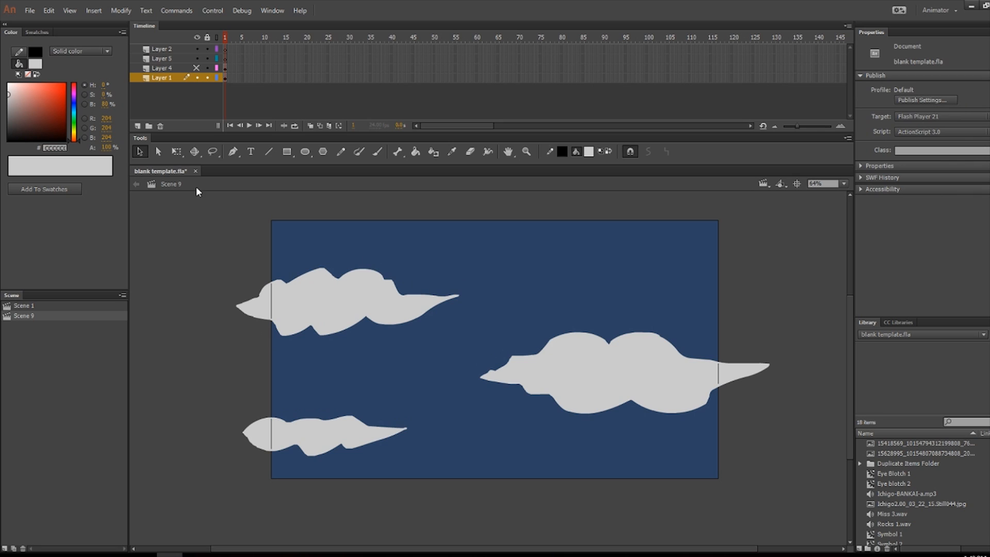
Try the Eyedropper by sampling the upper cloud's light grey and the sky's blue
key(i)
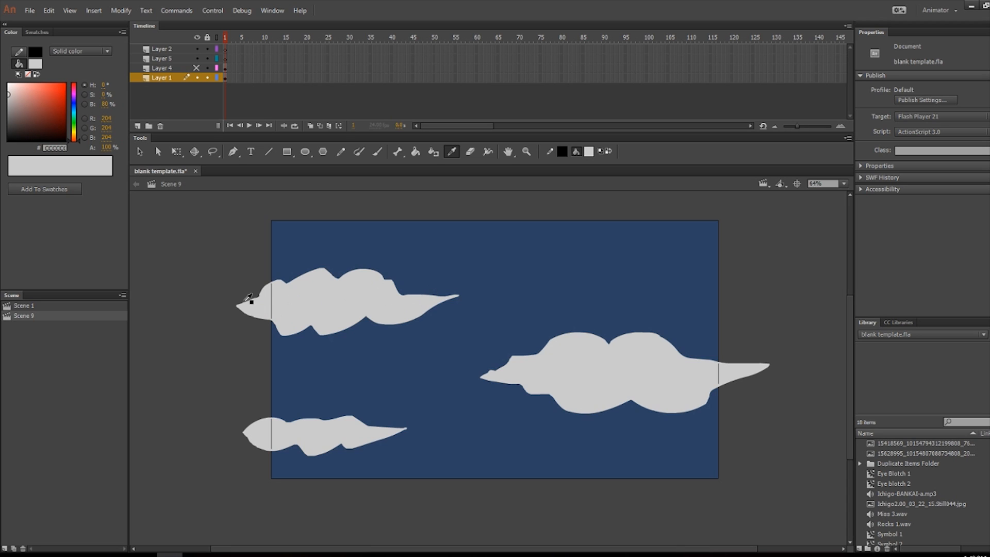
click(334, 303)
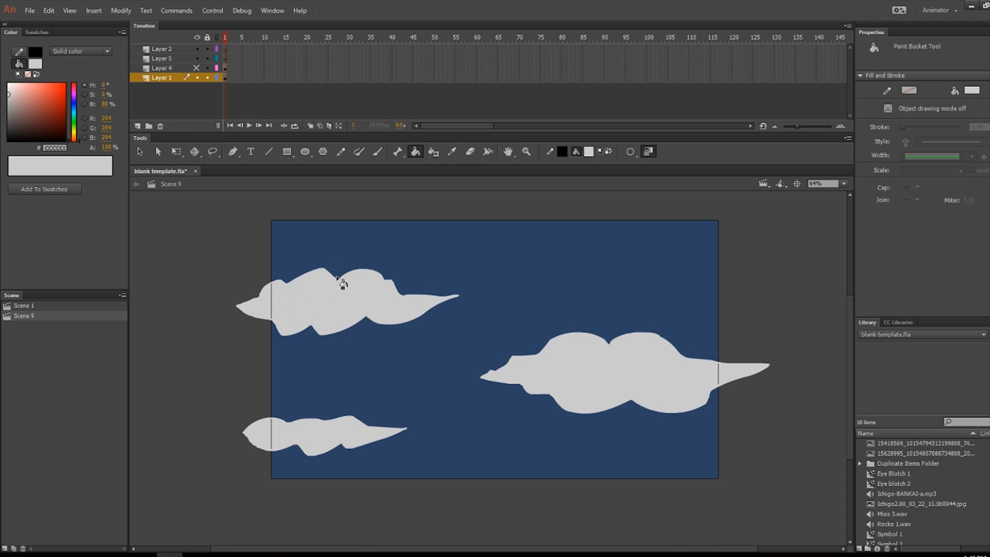
key(i)
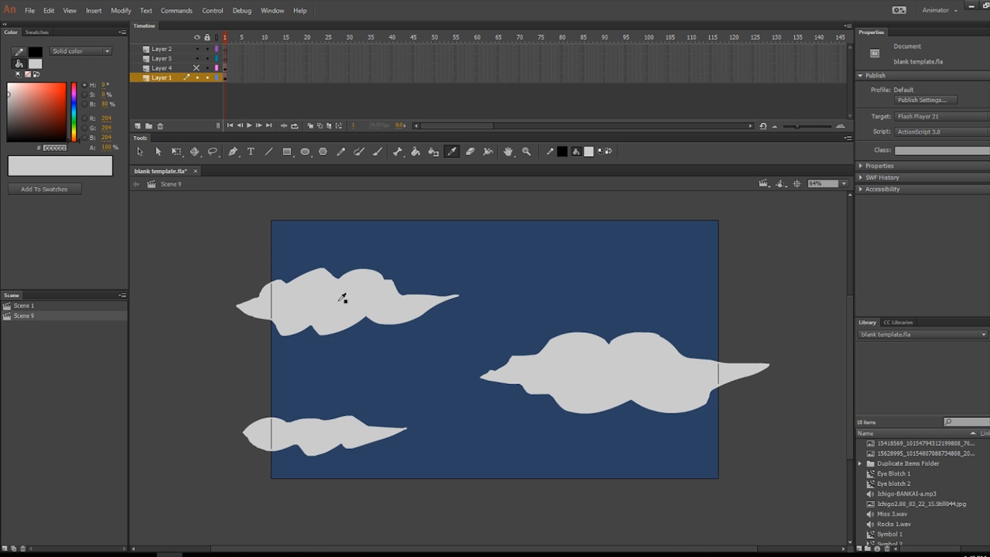
click(342, 303)
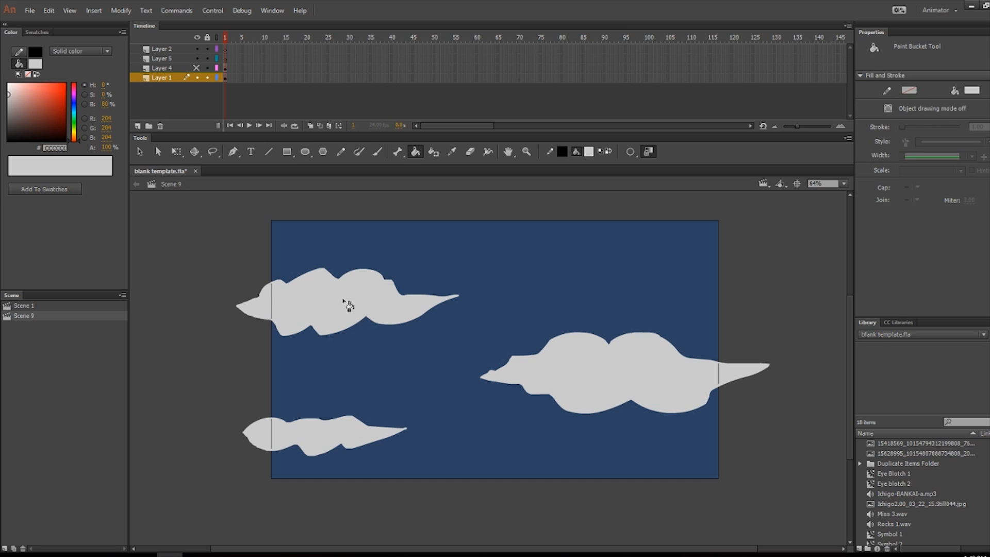
key(i)
click(493, 260)
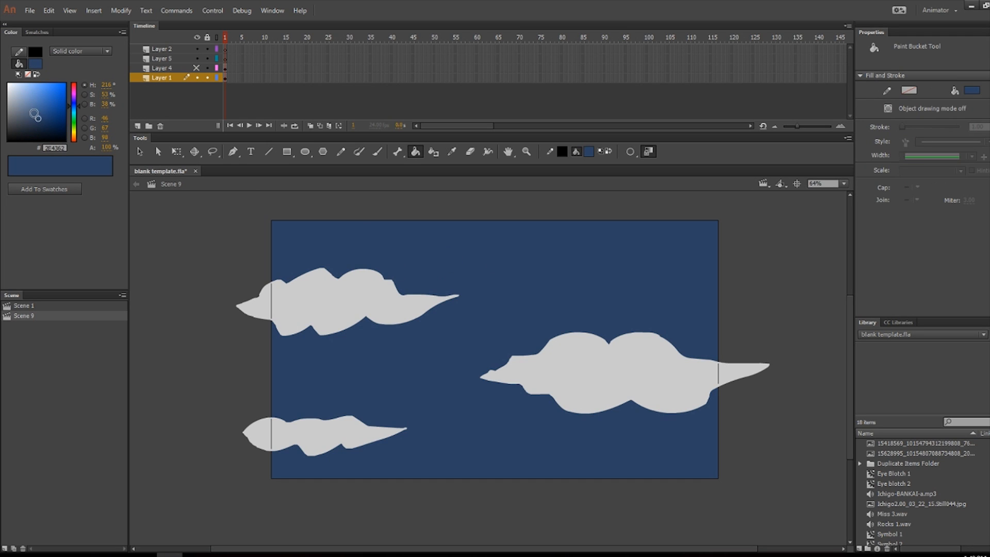
Sample the upper cloud's light grey and darken the fill colour to a mid grey with 61% brightness
key(i)
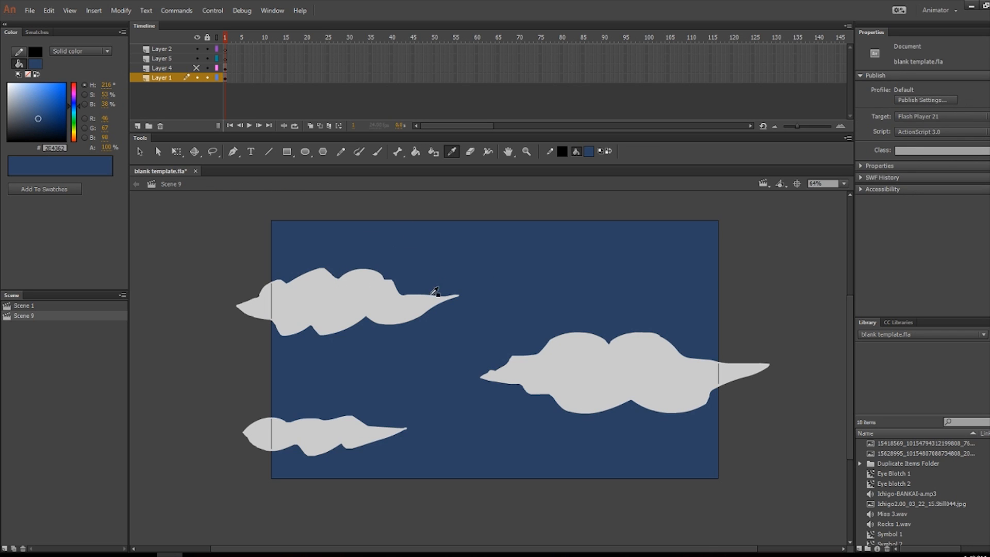
click(376, 291)
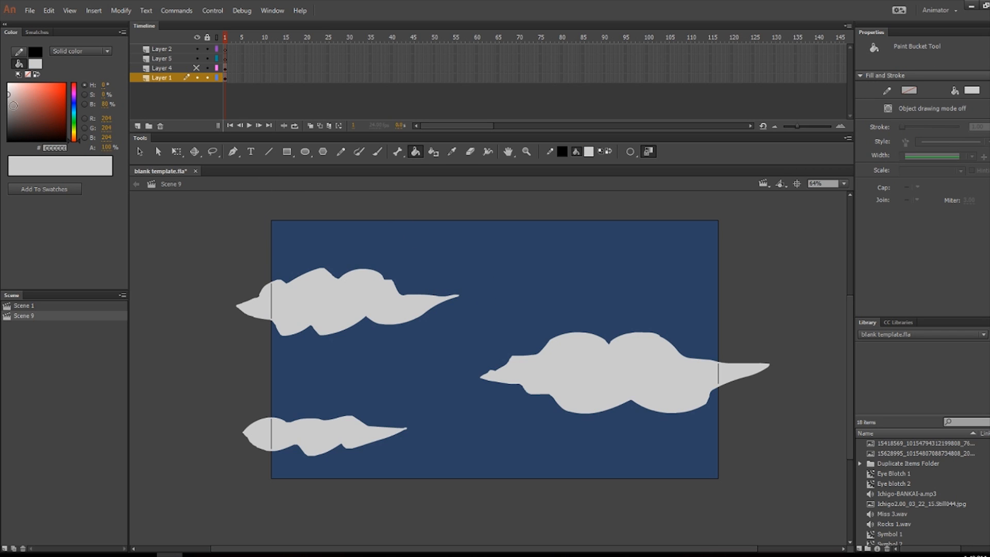
drag(10, 102, 8, 106)
Brush a wavy mid-grey shading line lengthwise across each of the three clouds
key(b)
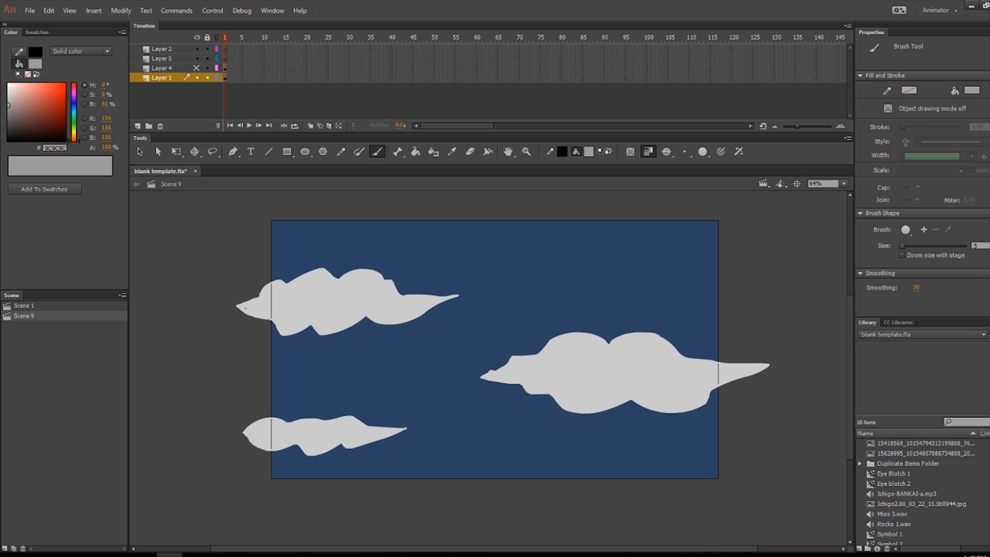
drag(239, 306, 338, 308)
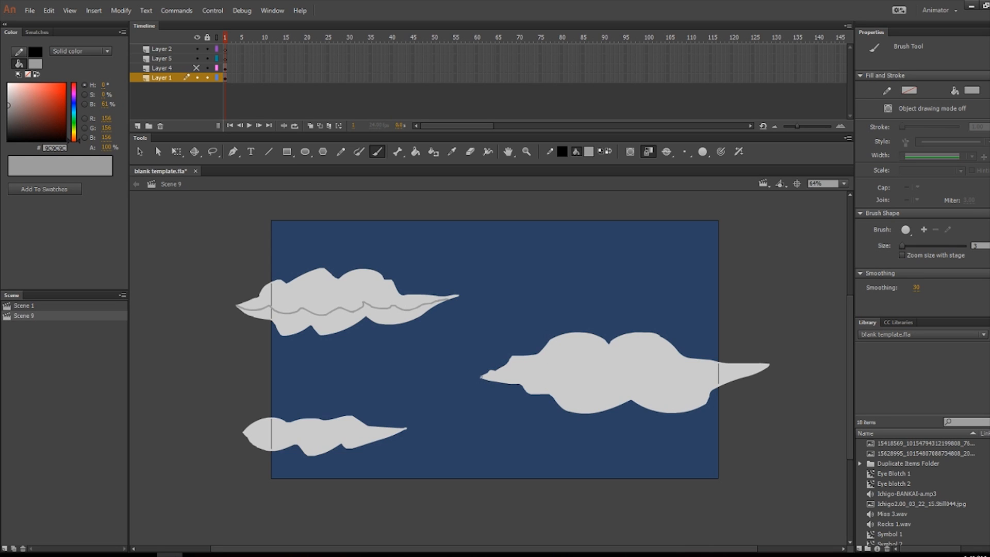
mouse_move(480, 378)
mouse_down()
mouse_move(517, 368)
mouse_move(652, 384)
mouse_move(769, 367)
mouse_up()
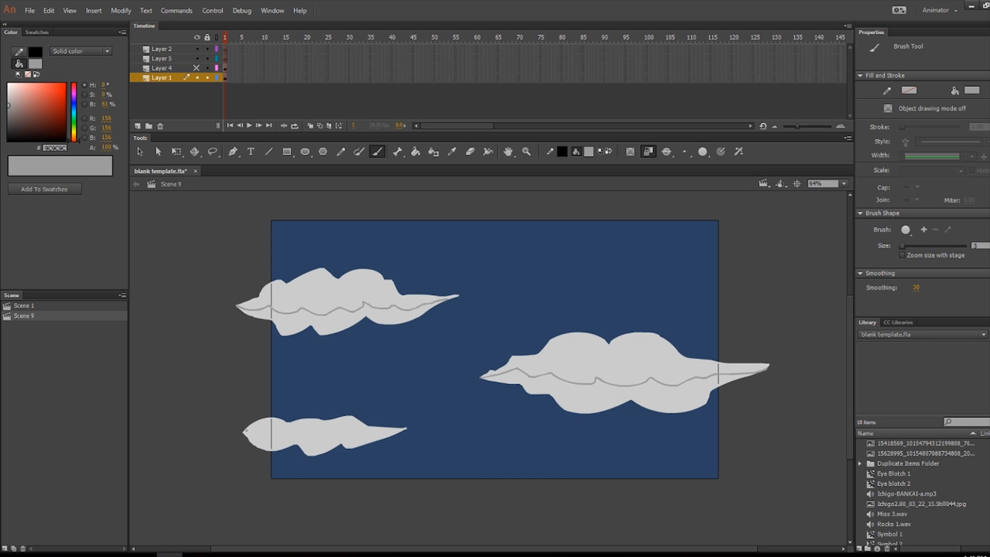
drag(243, 431, 340, 434)
Try filling the smallest cloud's lower part with Don't Close Gaps and then Close Small Gaps, undoing each fill
key(k)
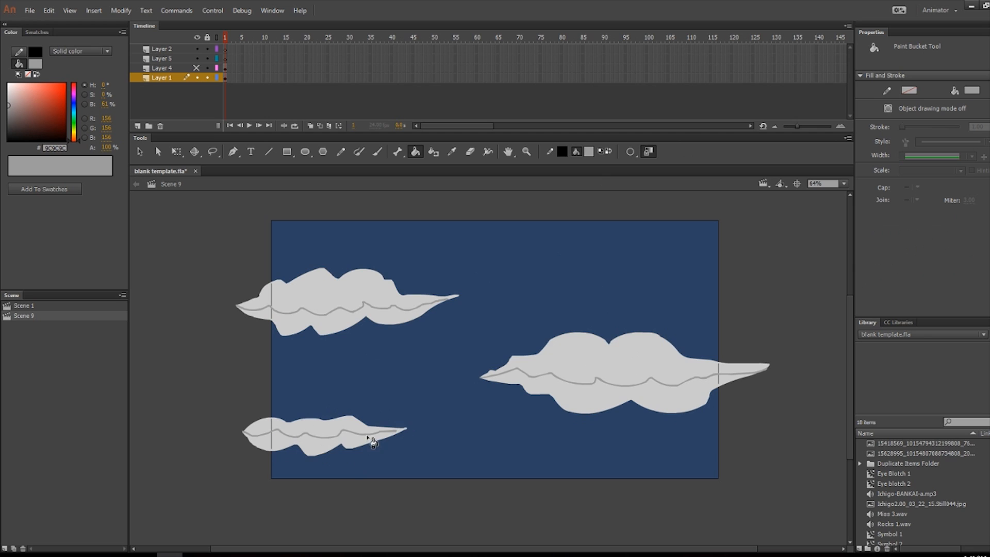
click(353, 442)
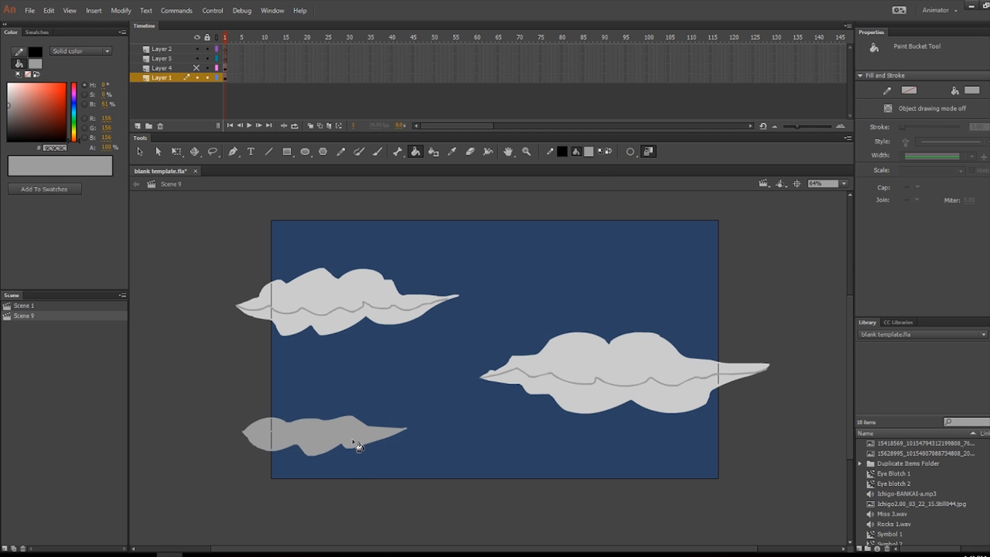
key(ctrl+z)
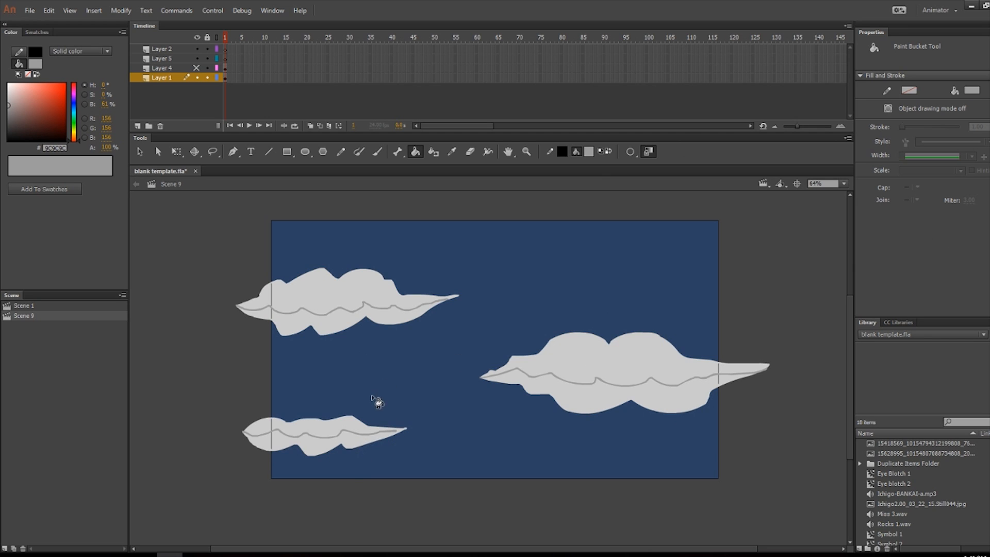
click(632, 153)
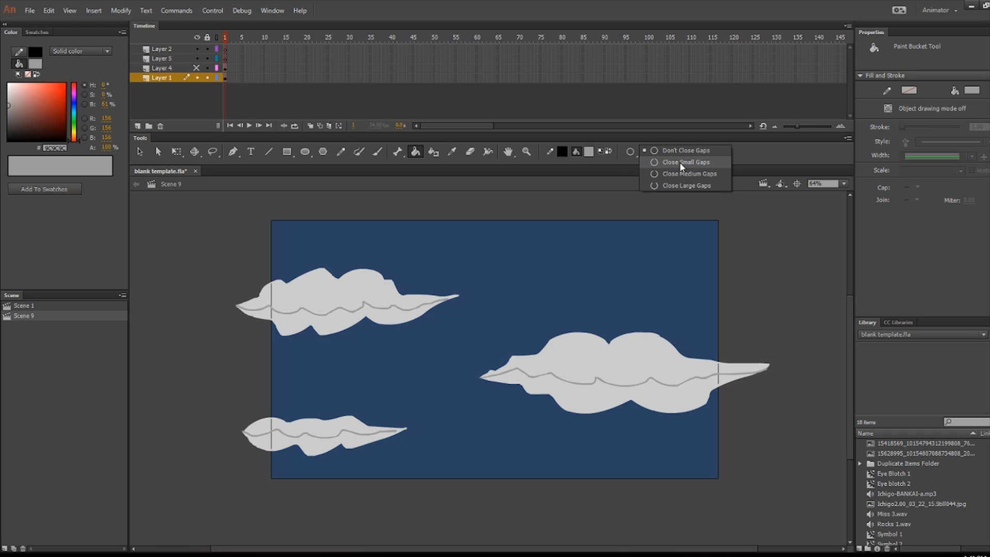
click(682, 163)
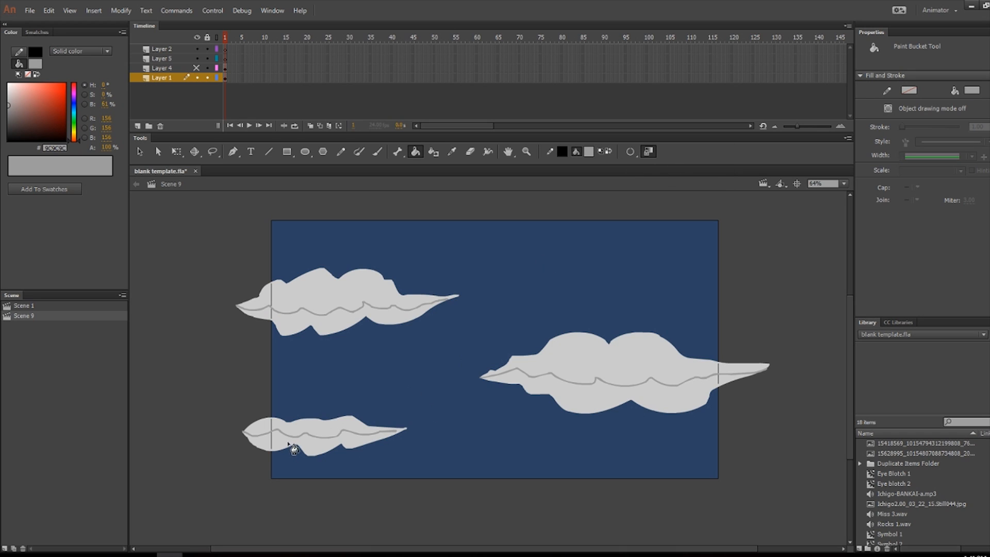
click(363, 439)
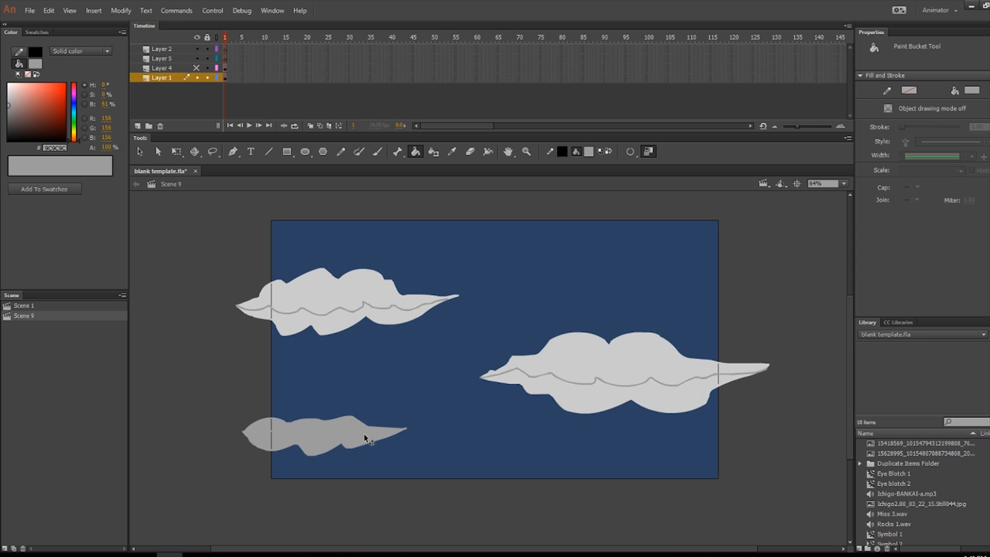
key(ctrl+z)
Set the Paint Bucket to Close Medium Gaps and fill the smallest cloud's lower part with mid grey
click(631, 152)
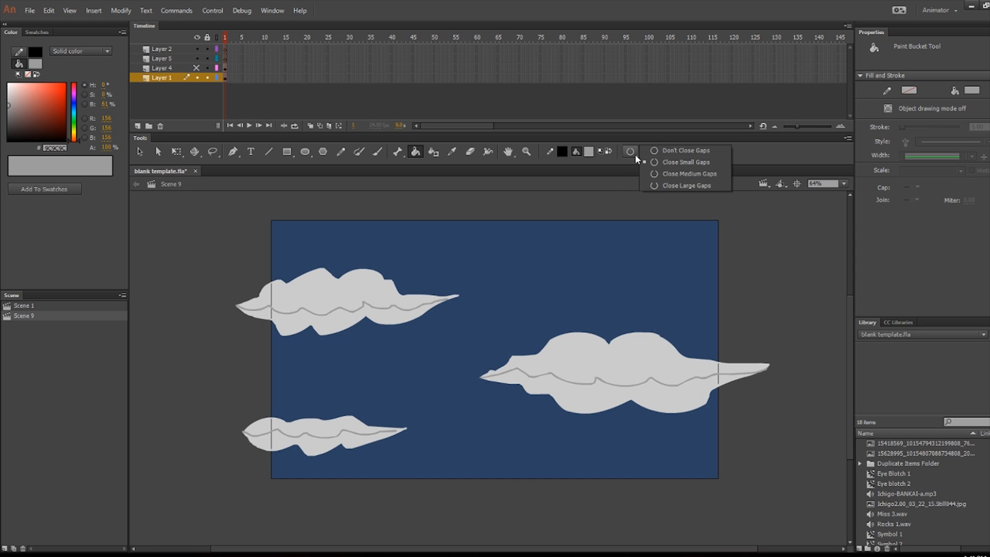
click(678, 174)
click(356, 441)
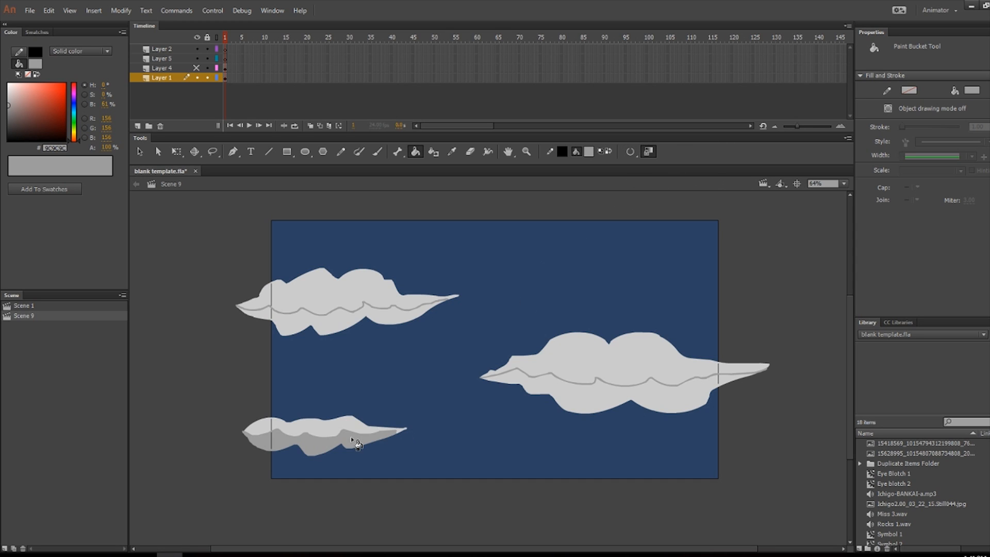
Set the Paint Bucket to Close Small Gaps and fill the lower parts of the two larger clouds with mid grey
click(630, 151)
click(668, 163)
click(630, 152)
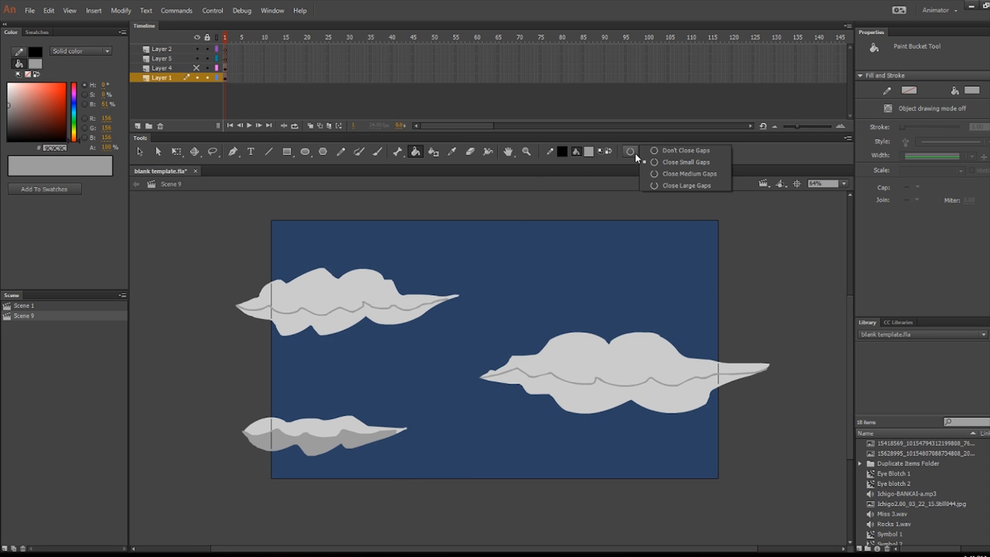
click(664, 160)
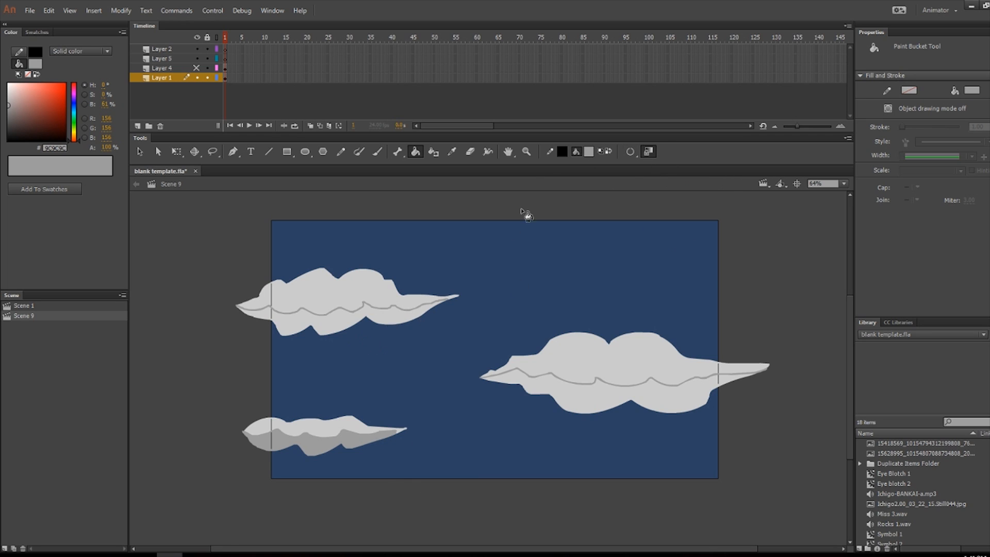
click(634, 151)
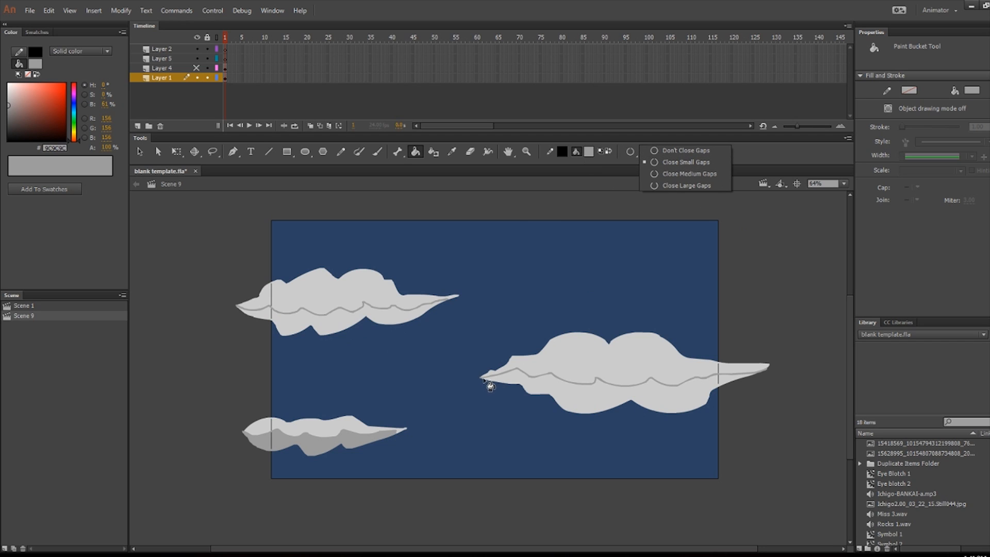
click(688, 162)
click(392, 317)
click(608, 405)
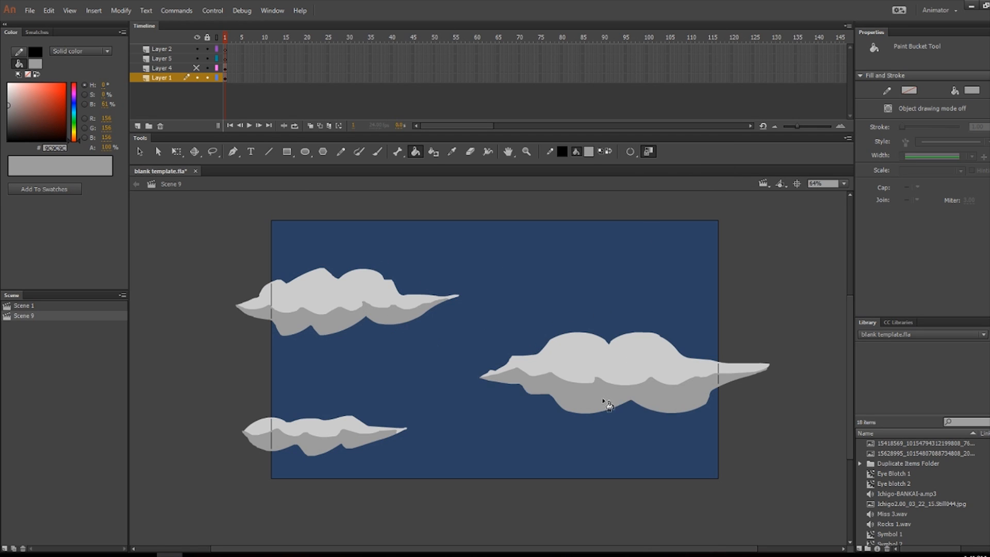
Show Layer 4 again so the hills appear in front of the shaded clouds, and switch to the Selection tool
click(197, 68)
key(v)
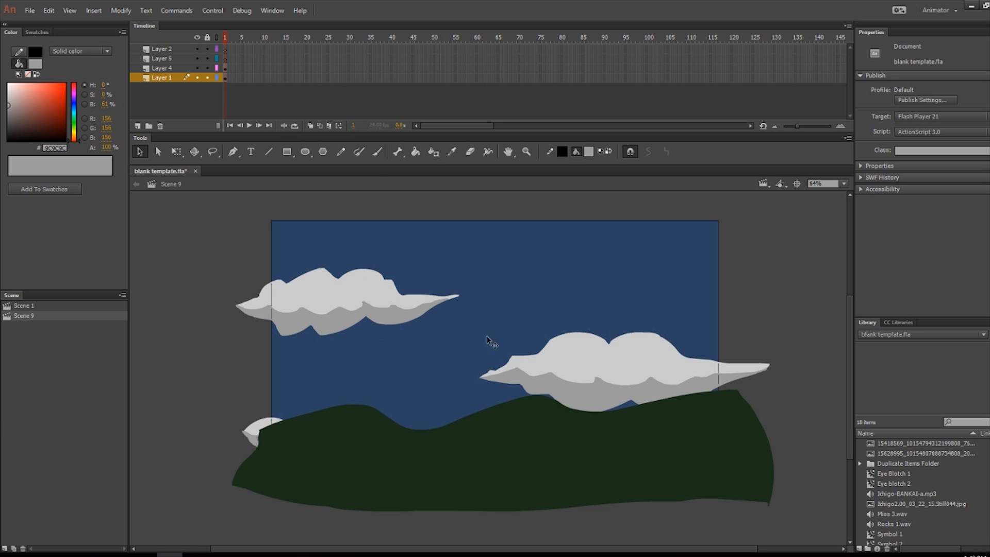
Move the sky and the three clouds on Layer 1 upward together so the clouds clear the hills
click(225, 69)
click(225, 78)
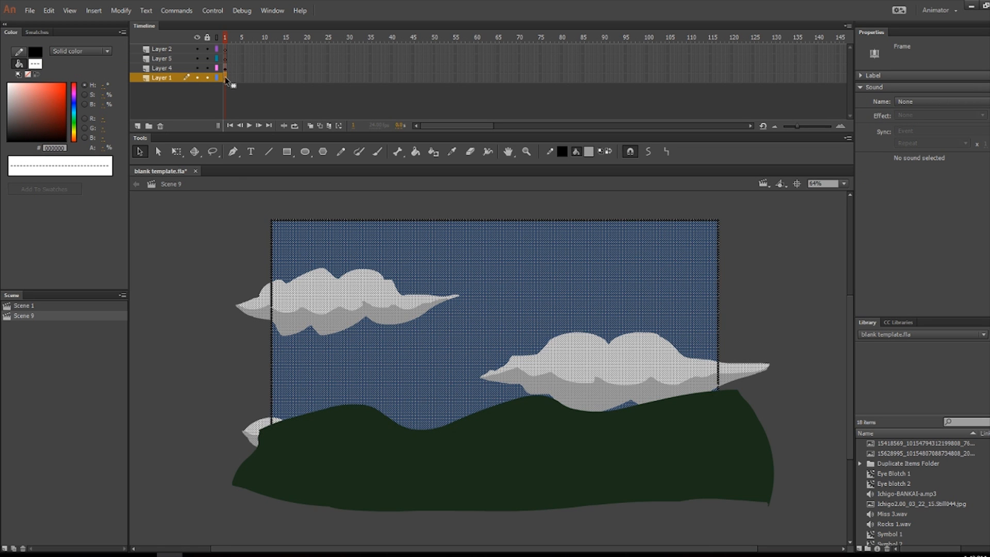
click(511, 265)
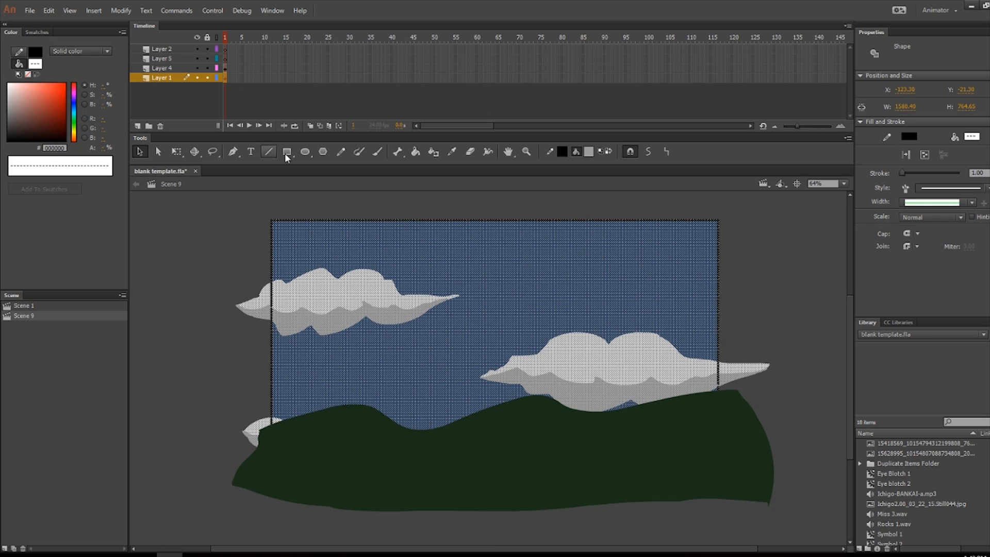
click(140, 153)
drag(484, 332, 492, 290)
click(737, 268)
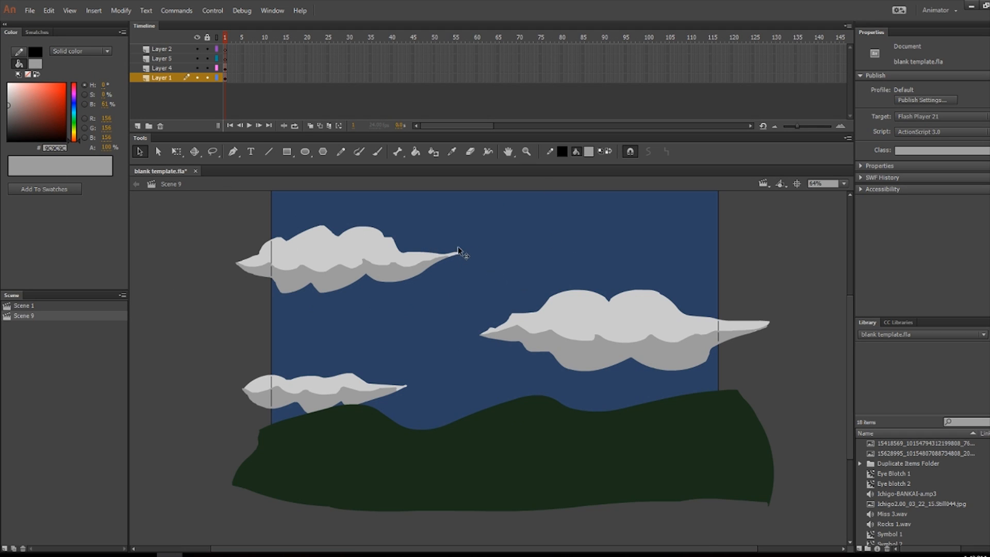
Change the sky's fill to a linear gradient and set its first colour stop to medium blue #284177
click(539, 238)
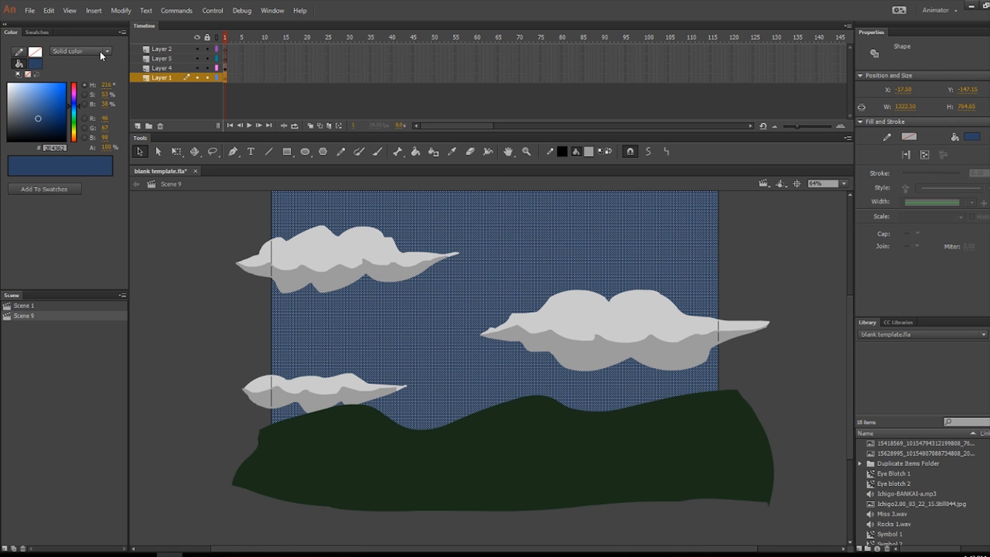
click(80, 52)
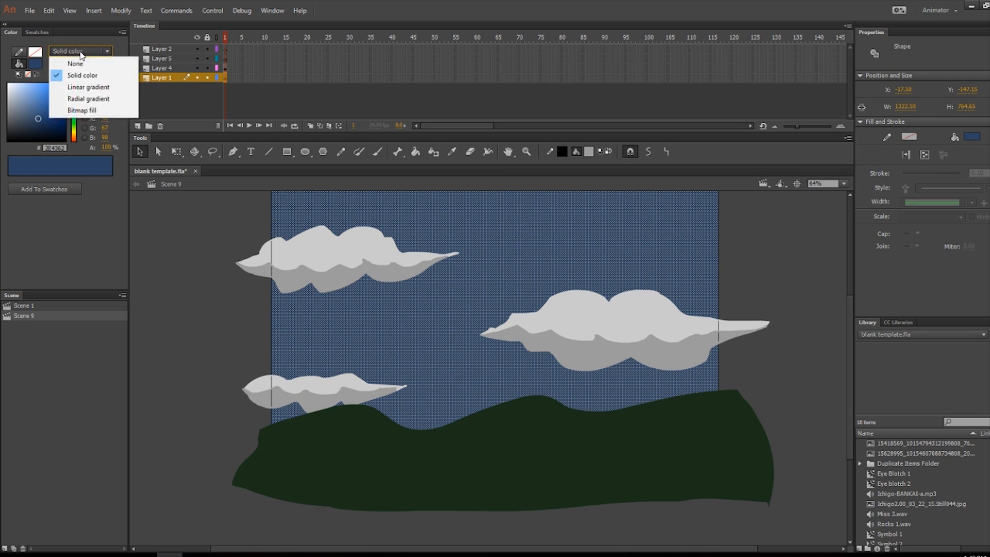
click(100, 92)
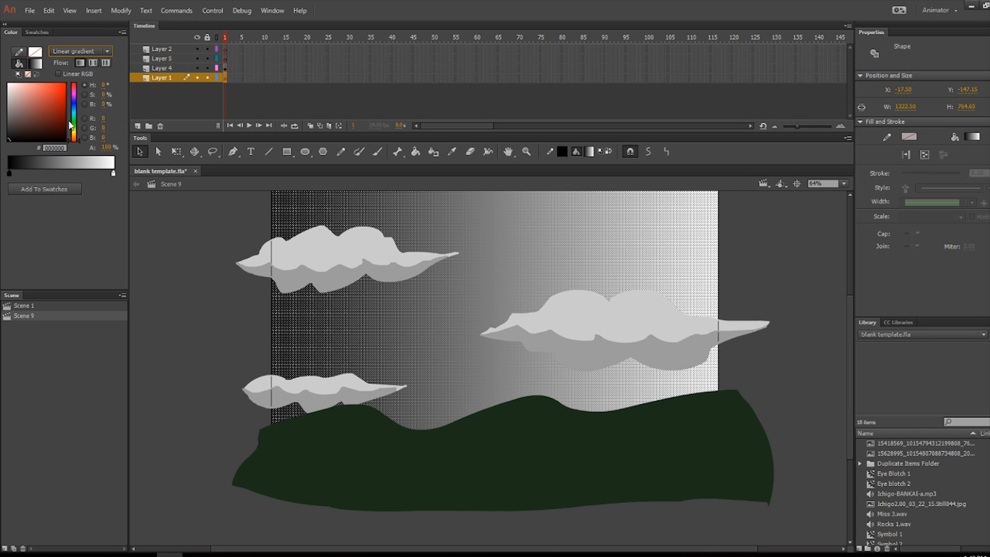
click(75, 104)
drag(73, 103, 46, 114)
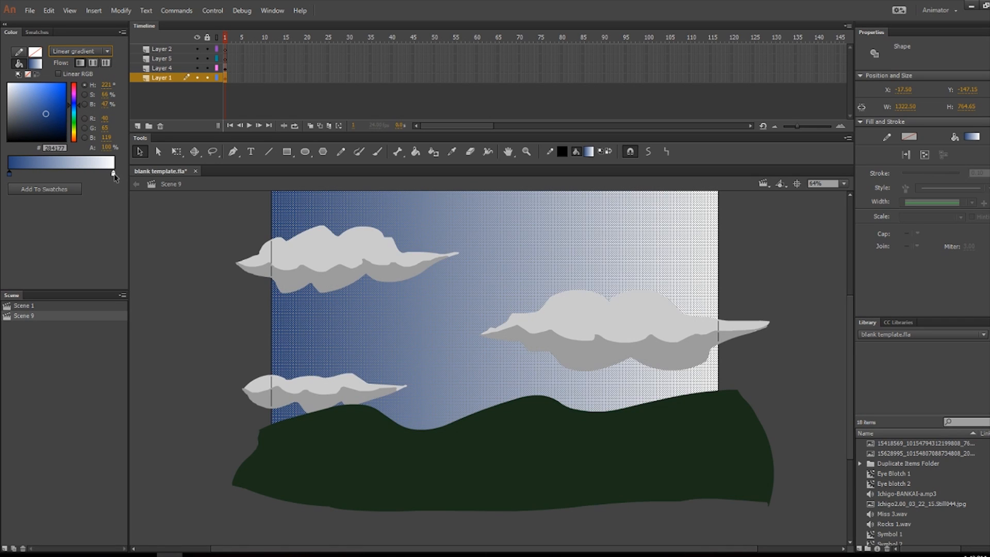
Set the sky gradient's end colour stop to a dark blue with RGB 16, 30, 88, and deselect the sky
click(114, 174)
click(75, 104)
click(47, 119)
drag(47, 120, 55, 120)
click(214, 246)
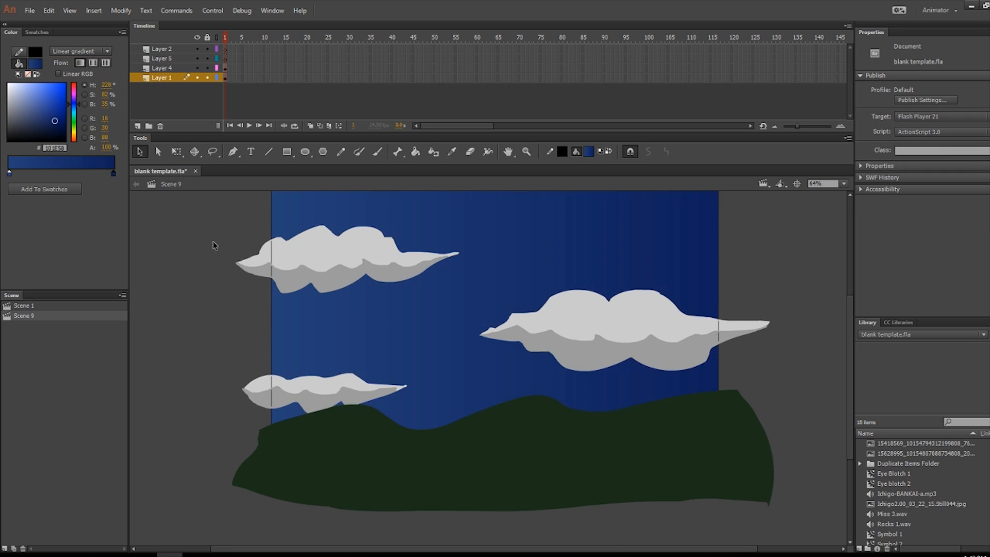
Draw a sun over the sky's upper-left corner with the Oval tool, using a solid orange fill #FF7E00
scroll(412, 263, down, 1)
scroll(382, 262, up, 1)
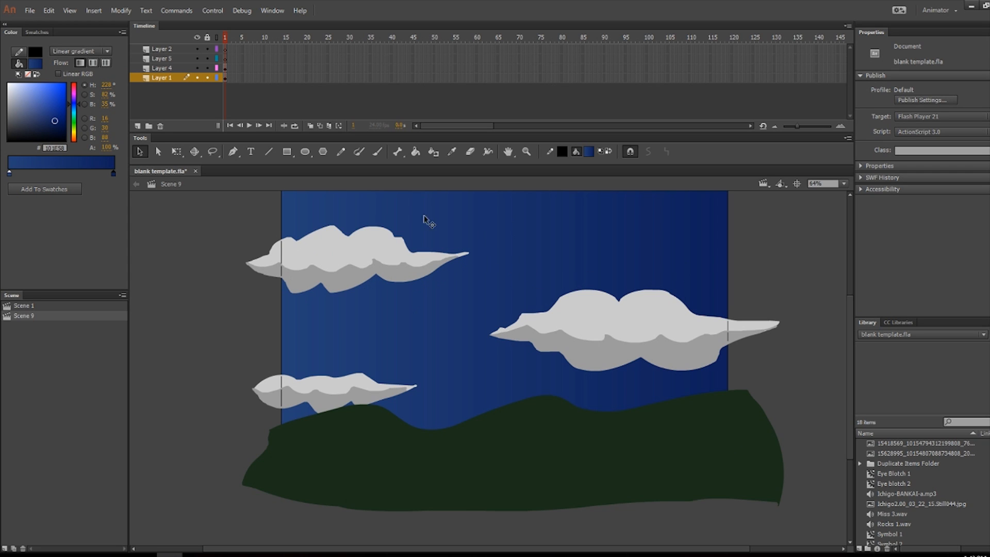
scroll(302, 196, up, 3)
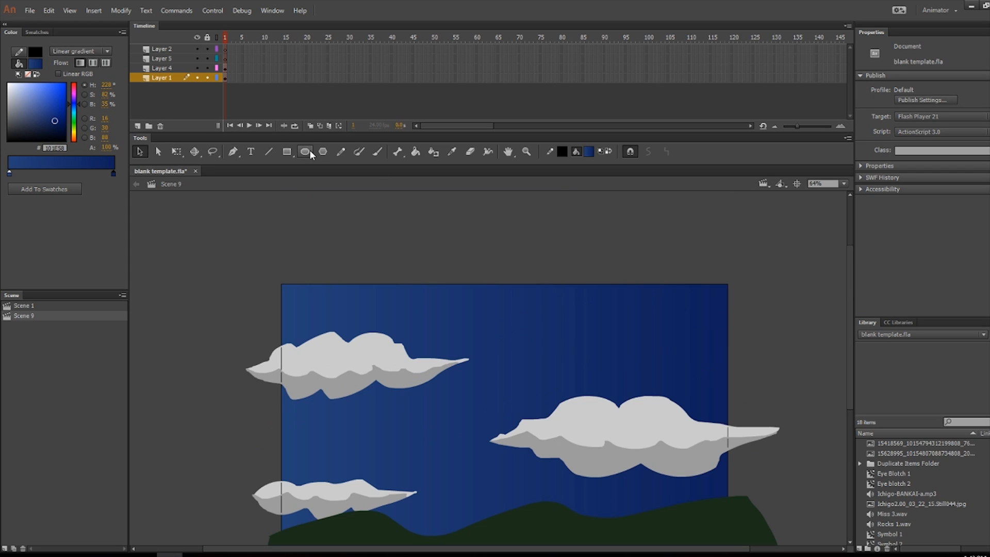
click(305, 151)
drag(75, 135, 76, 138)
drag(45, 109, 68, 80)
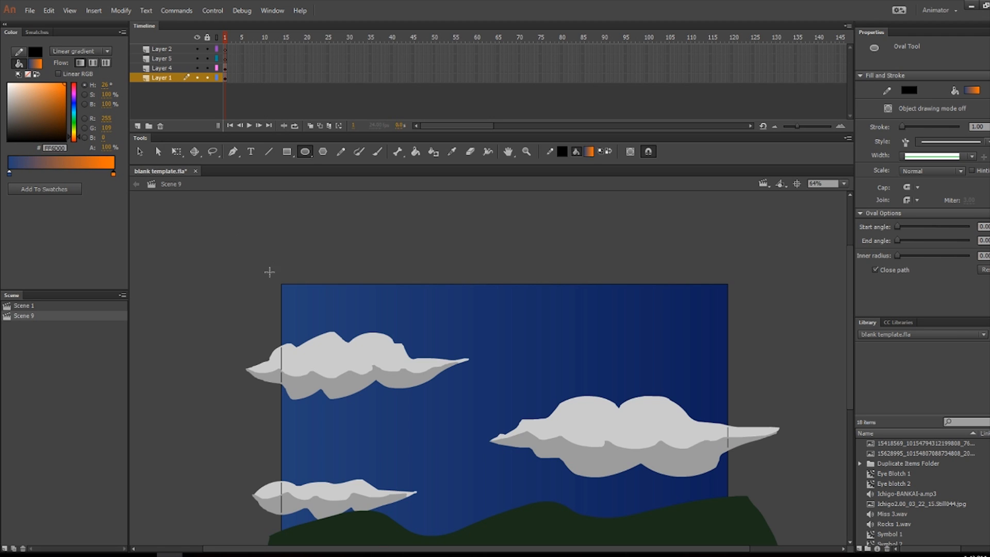
click(93, 51)
click(86, 77)
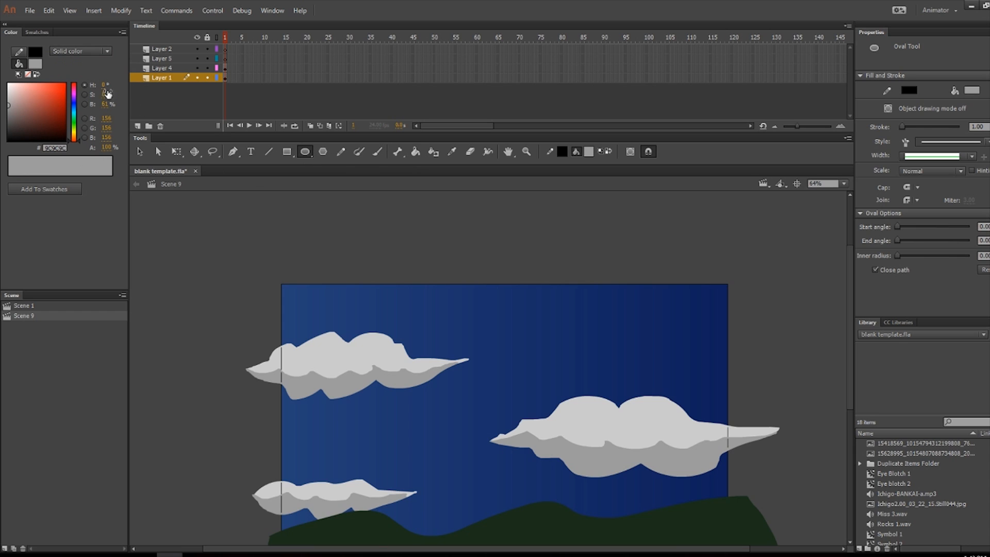
drag(76, 142, 76, 136)
drag(27, 110, 76, 71)
drag(235, 228, 334, 327)
scroll(456, 238, down, 3)
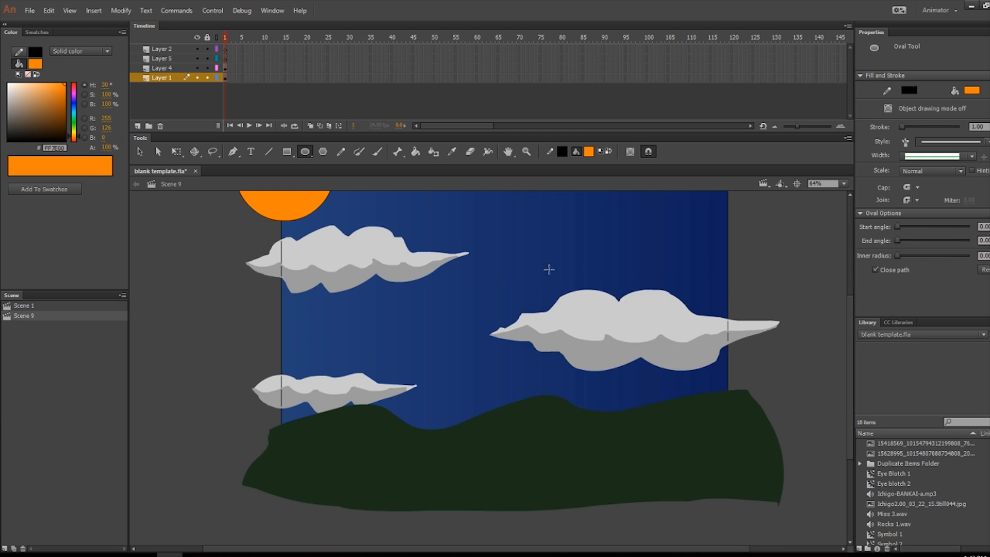
Hide Layer 1 and Layer 4 and make the first frame of Layer 5 active
scroll(673, 210, up, 2)
scroll(575, 221, down, 1)
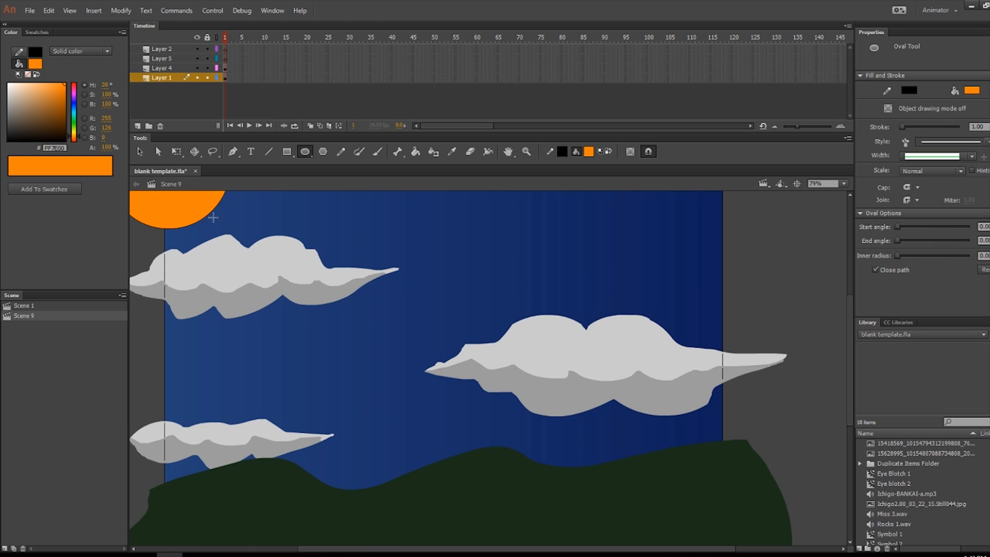
scroll(328, 288, down, 2)
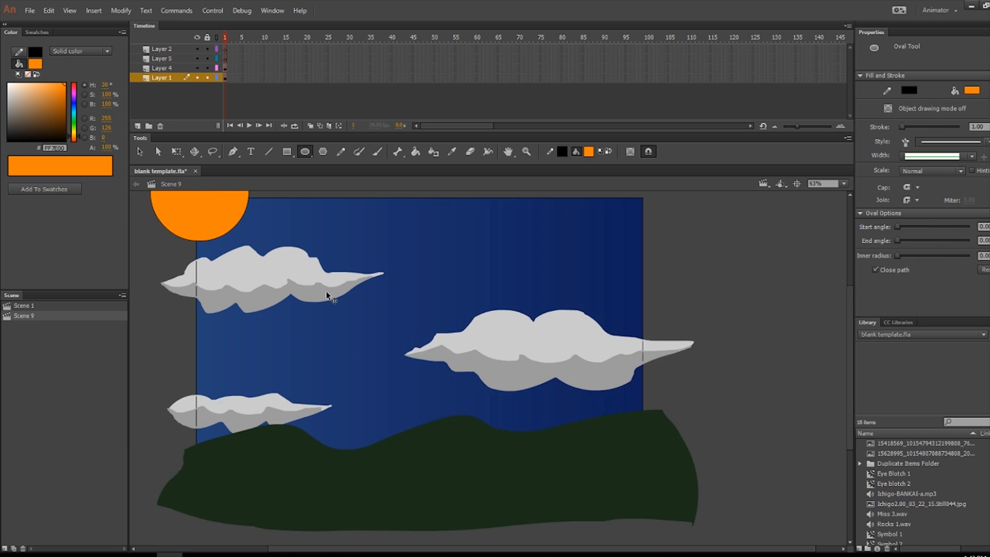
scroll(310, 281, up, 1)
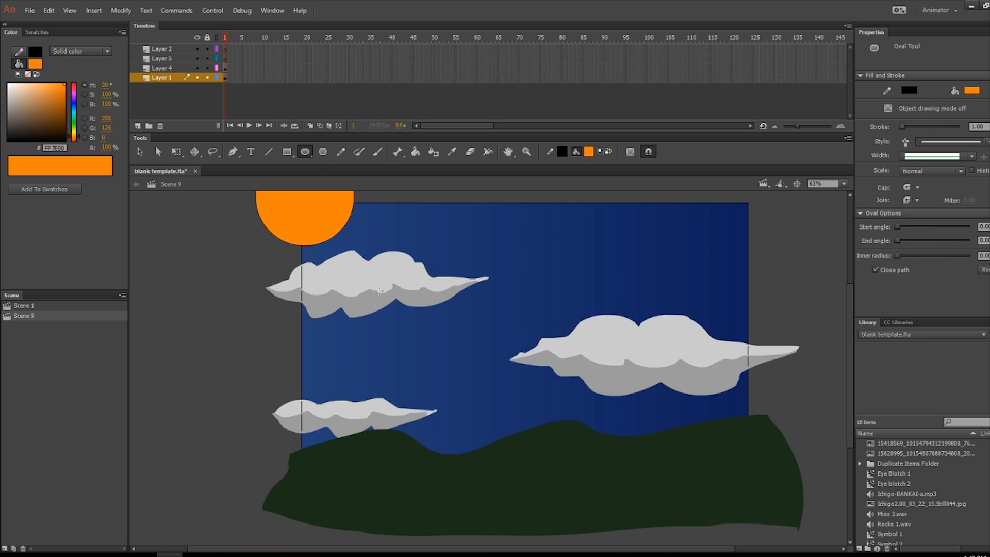
click(197, 78)
click(196, 68)
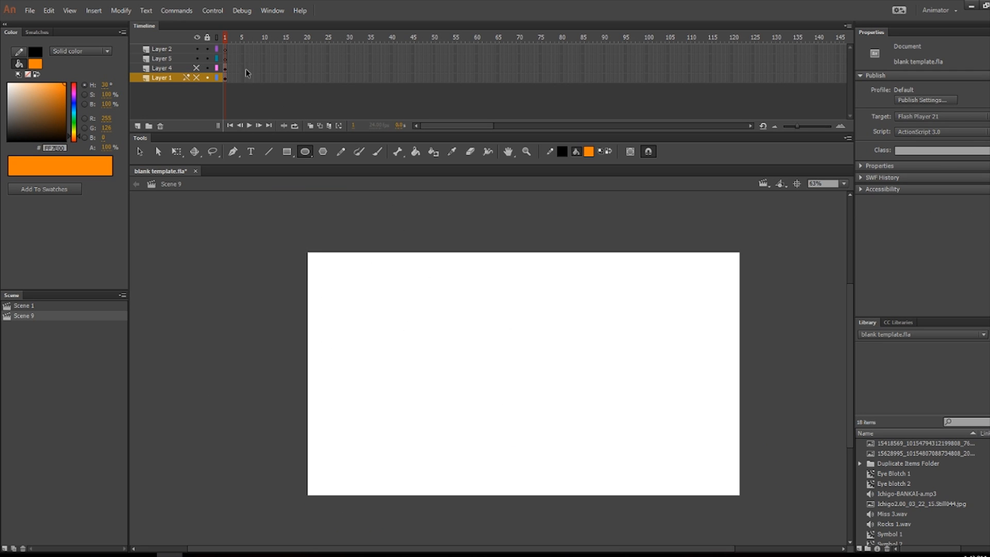
click(225, 59)
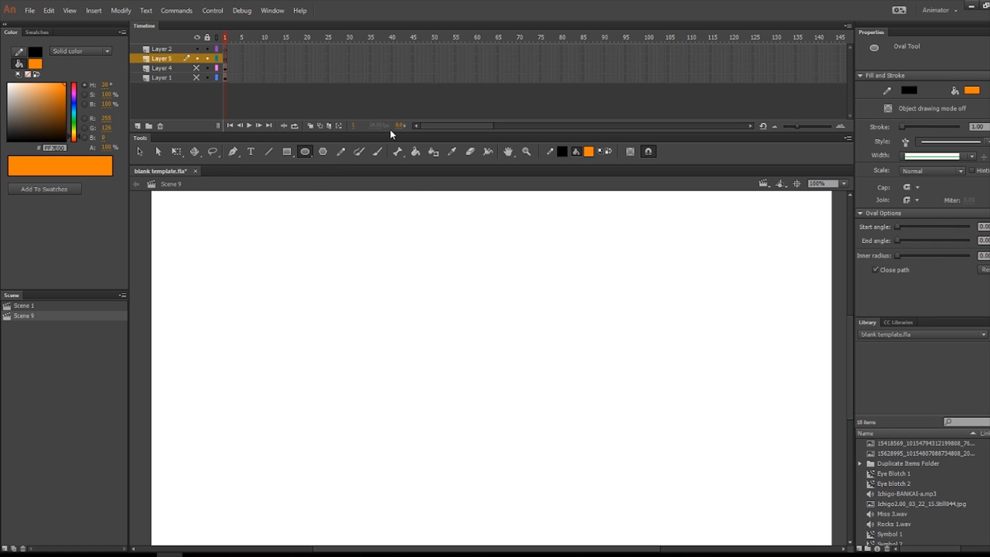
Choose the Brush tool and set its fill colour to black
click(379, 151)
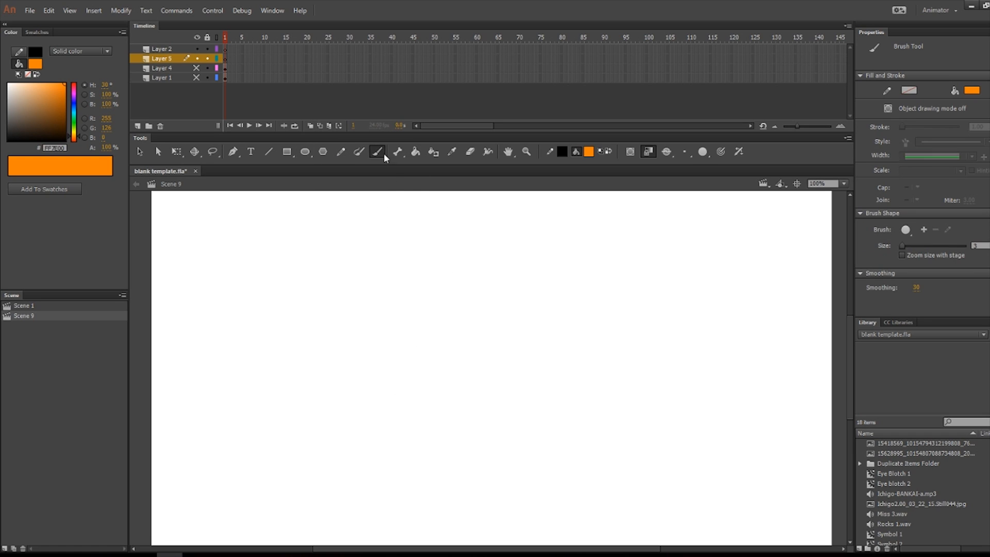
click(586, 151)
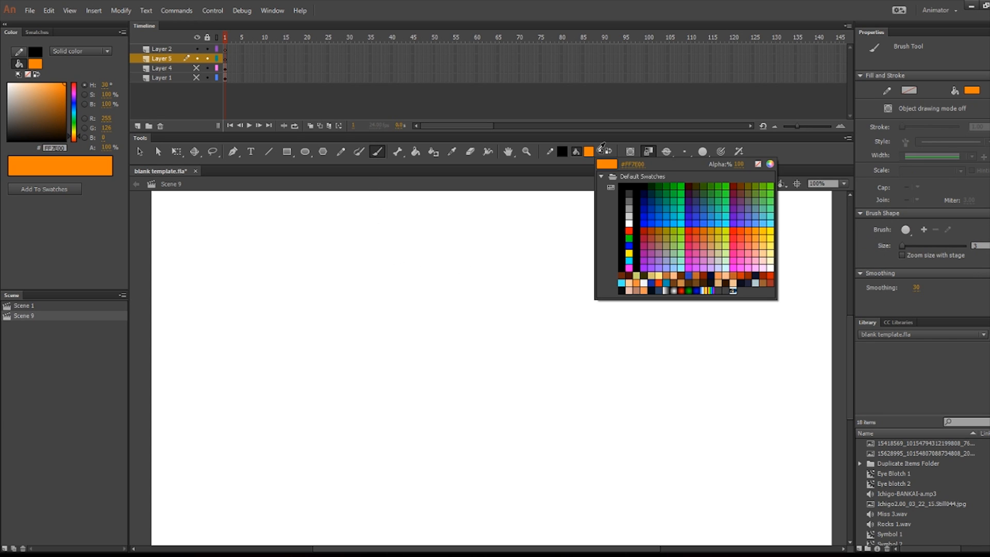
click(623, 196)
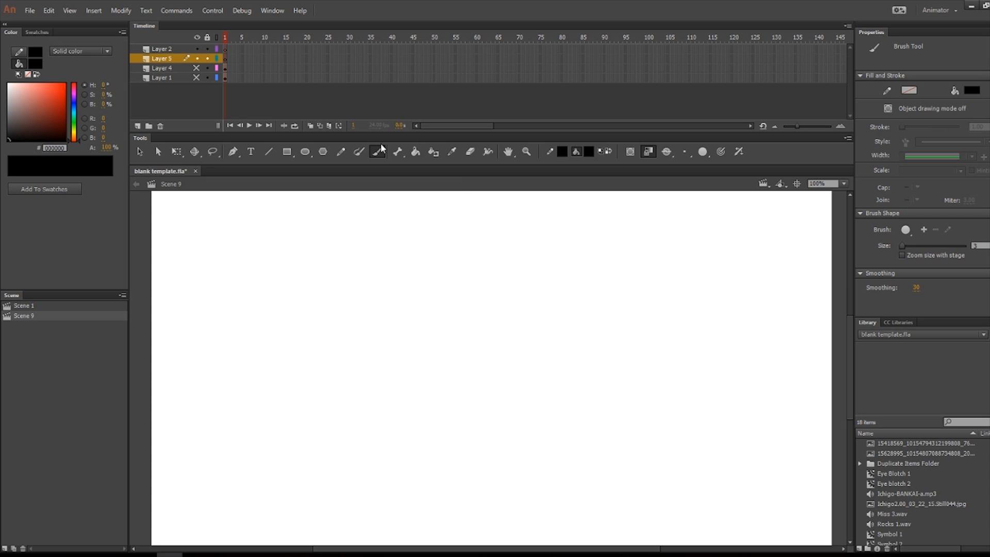
Try the Brush by painting a smiling stick figure with raised arms on Layer 5, and delete the whole drawing
mouse_move(504, 266)
mouse_down()
mouse_move(478, 292)
mouse_move(540, 300)
mouse_move(521, 265)
mouse_move(503, 266)
mouse_move(499, 289)
mouse_move(529, 297)
mouse_move(505, 323)
mouse_move(505, 407)
mouse_up()
mouse_move(463, 329)
mouse_down()
mouse_move(503, 363)
mouse_move(553, 320)
mouse_up()
mouse_move(505, 407)
mouse_down()
mouse_move(489, 442)
mouse_move(526, 448)
mouse_up()
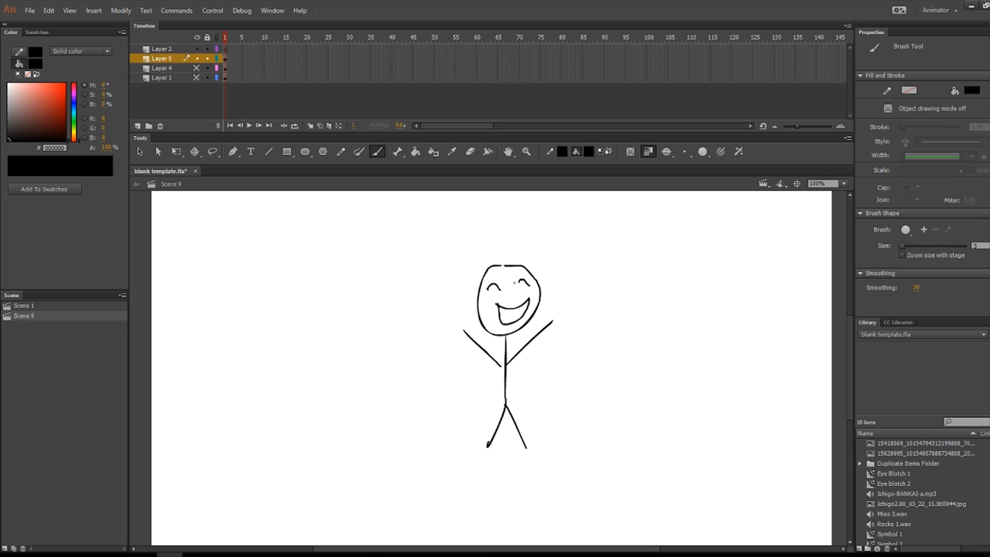
key(v)
drag(423, 241, 605, 482)
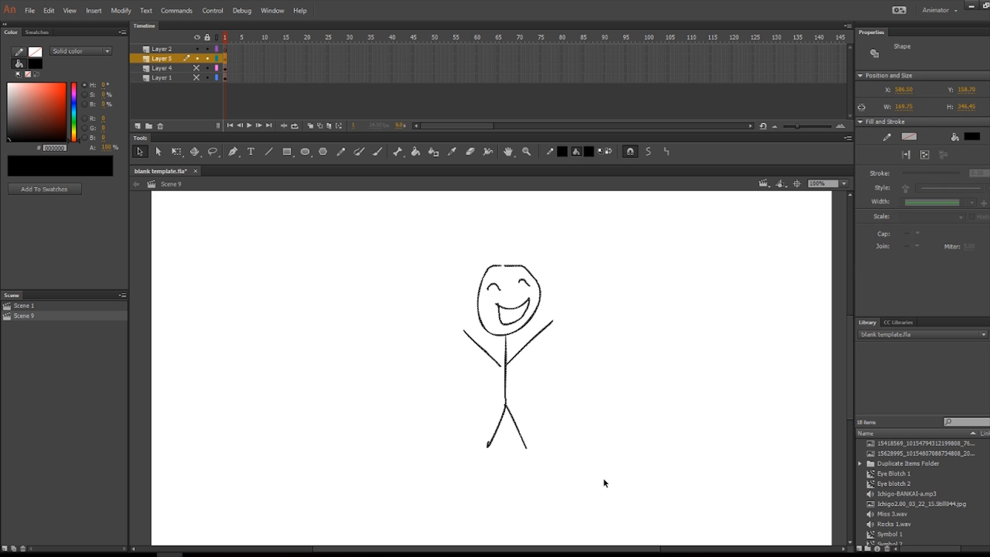
key(Delete)
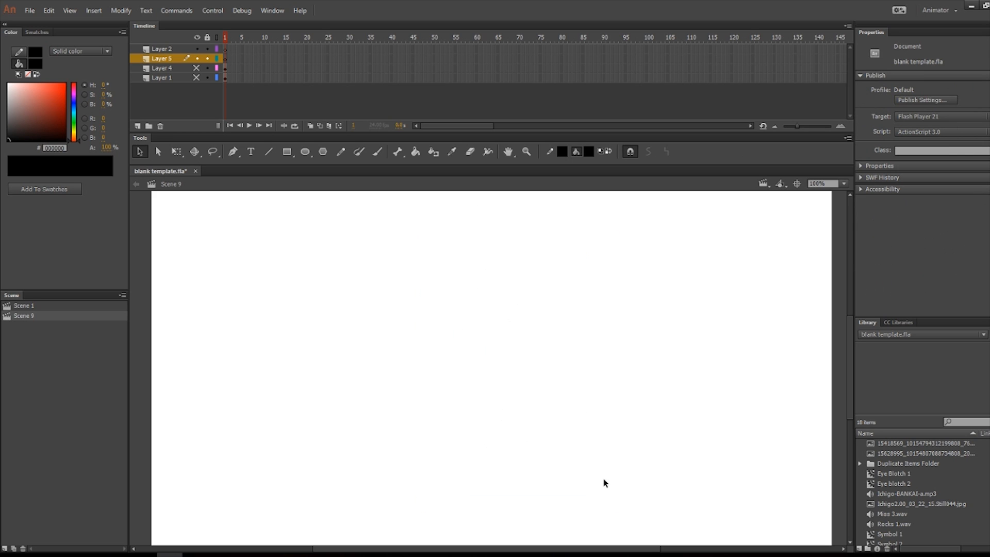
Choose the Pencil tool with the Smooth pencil mode
click(341, 152)
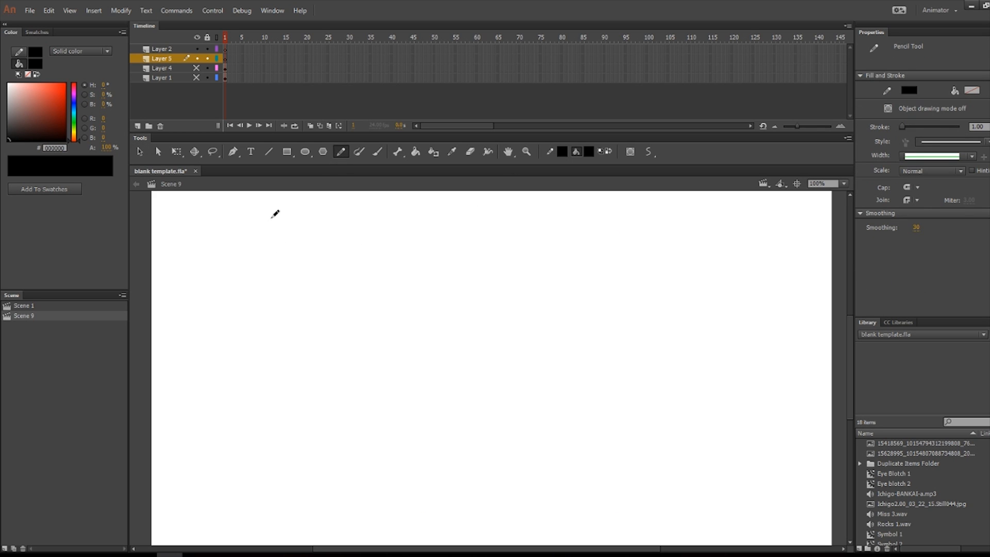
click(650, 154)
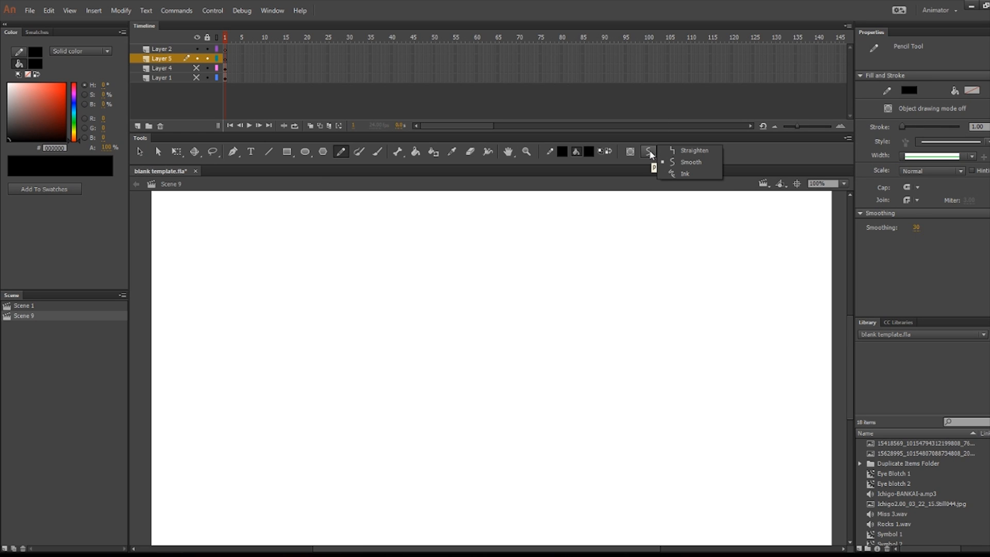
click(691, 163)
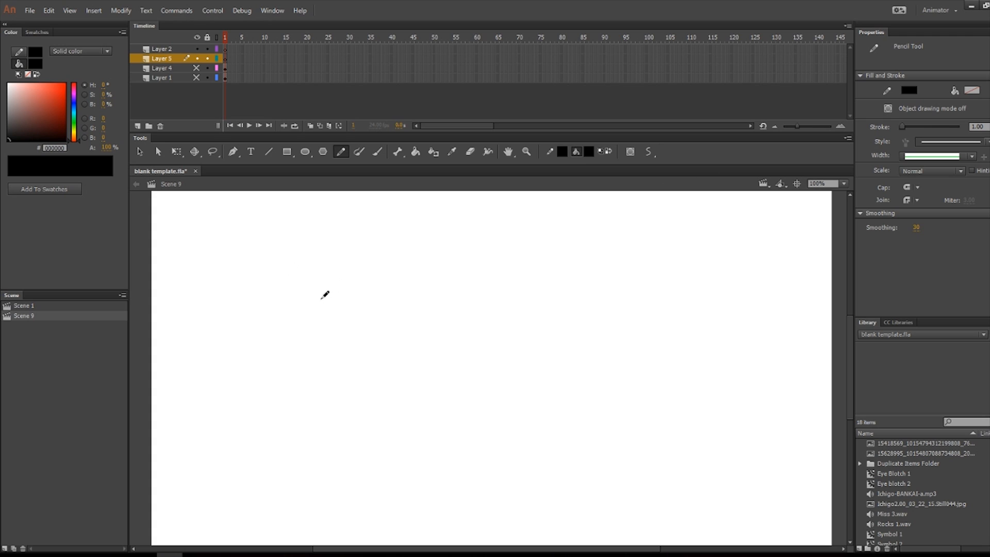
Try the smoothed Pencil with a wide arc and a second stroke below it, undoing both strokes
mouse_move(298, 336)
mouse_down()
mouse_move(339, 302)
mouse_move(486, 291)
mouse_move(583, 337)
mouse_up()
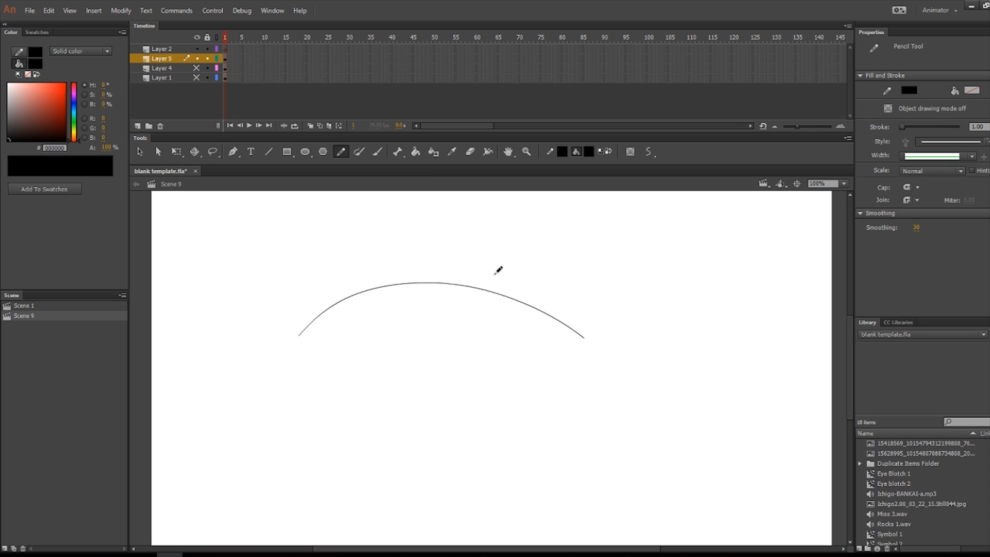
mouse_move(386, 375)
mouse_down()
mouse_move(411, 367)
mouse_move(541, 382)
mouse_up()
key(ctrl+z)
key(ctrl+z)
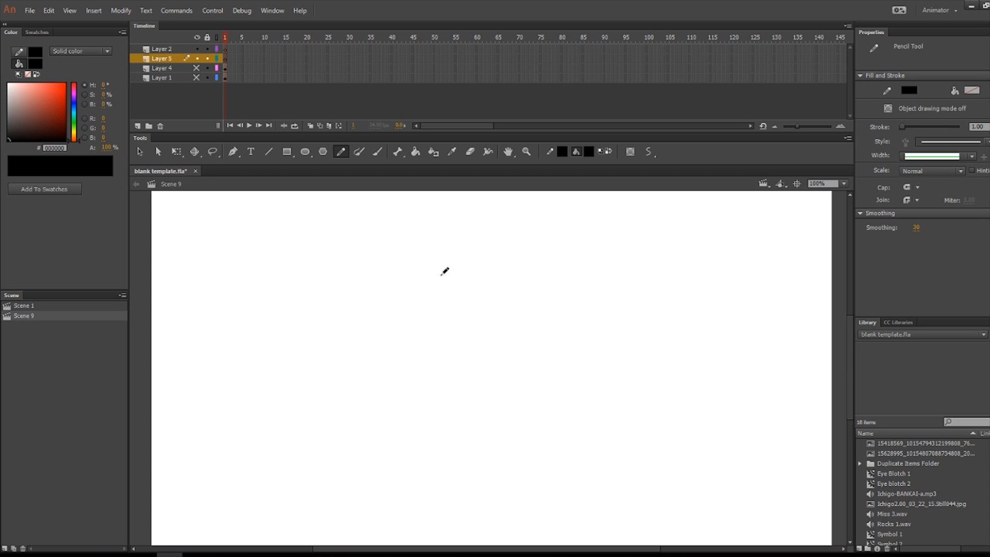
Sketch a cartoon boy's head on Layer 5 with round eyes, a nose, an open smile and a few hairs
mouse_move(471, 262)
mouse_down()
mouse_move(439, 287)
mouse_move(443, 329)
mouse_move(465, 343)
mouse_move(498, 341)
mouse_move(512, 309)
mouse_move(510, 275)
mouse_move(494, 265)
mouse_move(472, 262)
mouse_move(461, 301)
mouse_move(461, 284)
mouse_move(454, 294)
mouse_move(494, 283)
mouse_up()
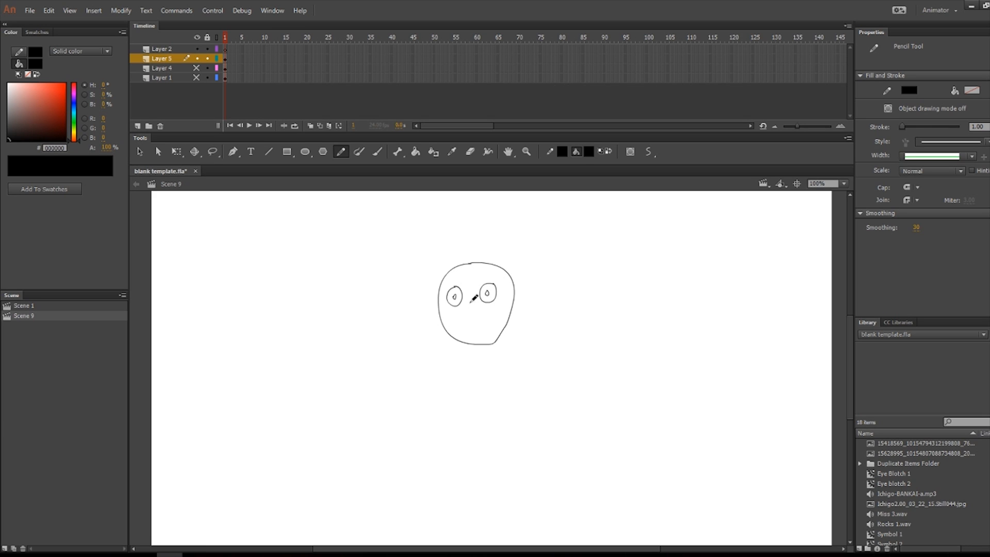
mouse_move(474, 303)
mouse_down()
mouse_move(472, 314)
mouse_move(492, 319)
mouse_move(472, 339)
mouse_move(457, 325)
mouse_up()
drag(456, 269, 471, 260)
drag(476, 266, 489, 254)
Draw the boy's T-shirt with raised short sleeves below the head and add shorts under it
mouse_move(495, 341)
mouse_down()
mouse_move(523, 319)
mouse_move(514, 352)
mouse_up()
mouse_move(446, 328)
mouse_down()
mouse_move(437, 349)
mouse_move(449, 407)
mouse_move(500, 408)
mouse_move(502, 363)
mouse_move(526, 338)
mouse_up()
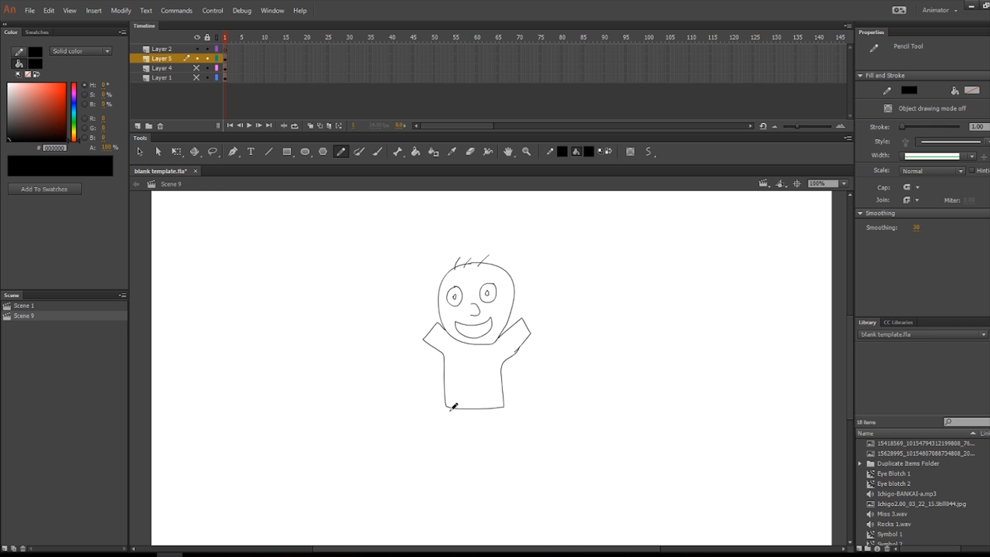
mouse_move(452, 408)
mouse_down()
mouse_move(460, 465)
mouse_move(472, 440)
mouse_move(485, 463)
mouse_move(518, 456)
mouse_move(504, 407)
mouse_up()
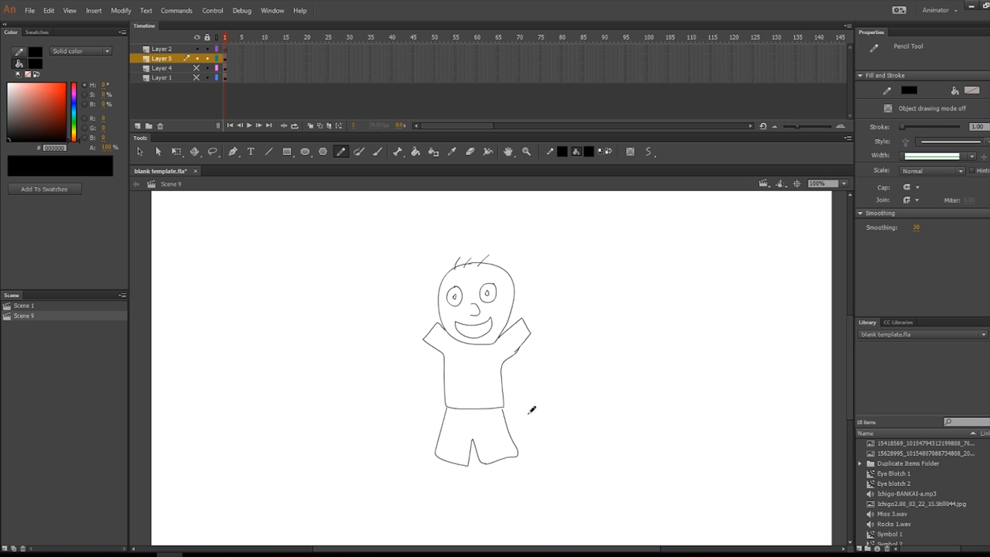
Draw the boy's two legs below the shorts and finish each one with a shoe
scroll(529, 412, down, 5)
drag(446, 369, 444, 402)
drag(456, 371, 459, 406)
mouse_move(498, 371)
mouse_down()
mouse_move(506, 393)
mouse_move(518, 393)
mouse_move(501, 406)
mouse_up()
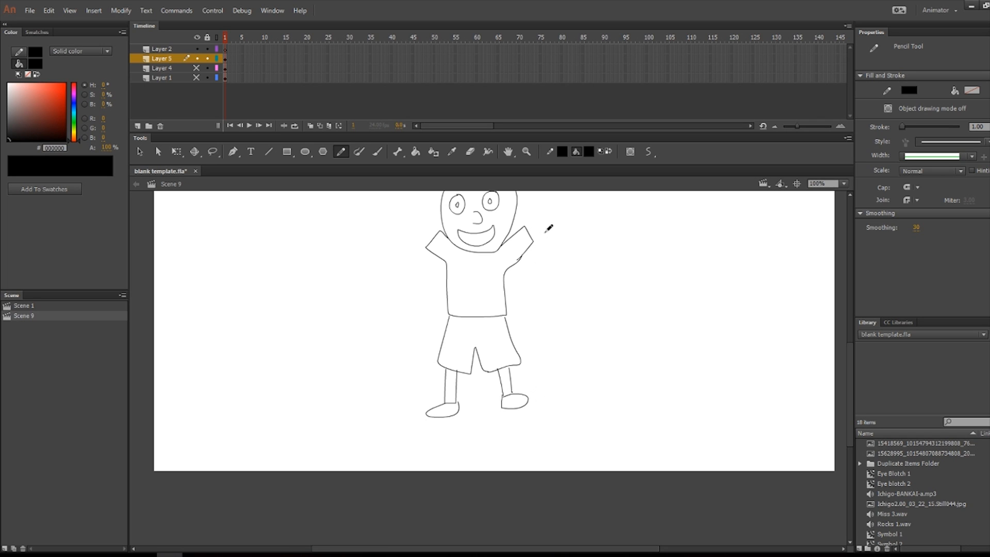
Draw the boy's raised arms with spread fingers from both sleeves, and switch to the Brush tool
scroll(549, 228, up, 2)
mouse_move(411, 296)
mouse_down()
mouse_move(363, 232)
mouse_move(382, 224)
mouse_move(420, 282)
mouse_up()
mouse_move(512, 278)
mouse_down()
mouse_move(544, 222)
mouse_move(554, 248)
mouse_move(514, 282)
mouse_up()
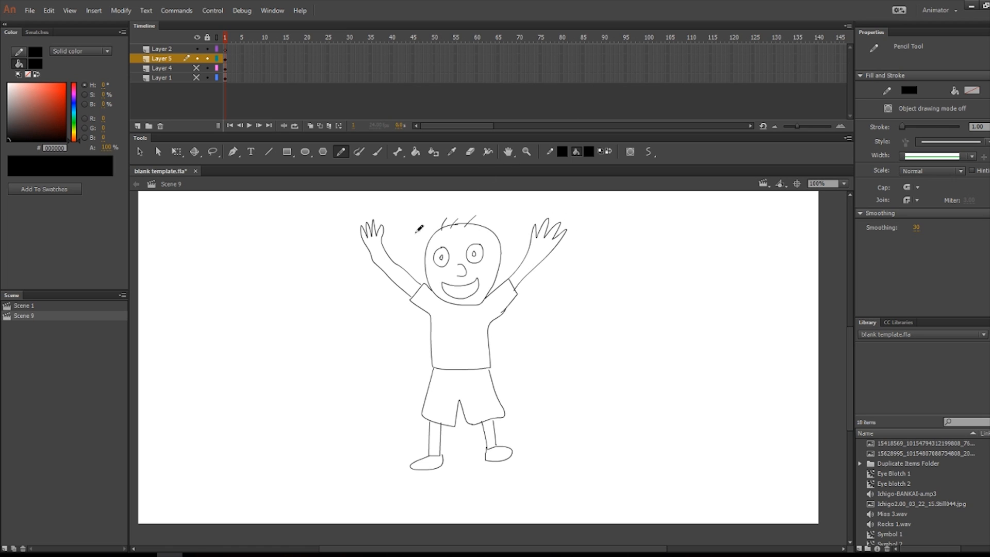
click(381, 156)
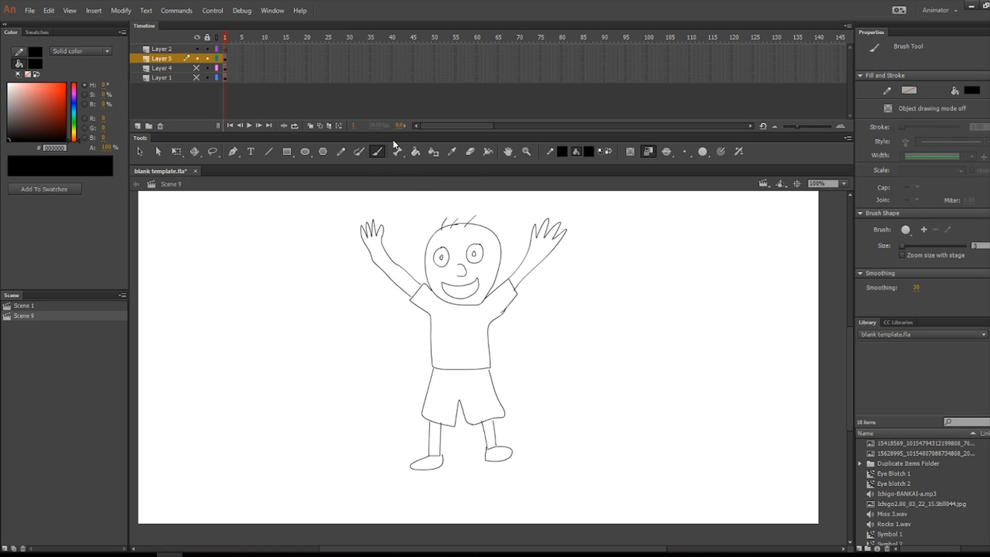
Fill the boy's face and the right-hand raised arm with the peach skin colour FFB691 using the Paint Bucket
click(418, 153)
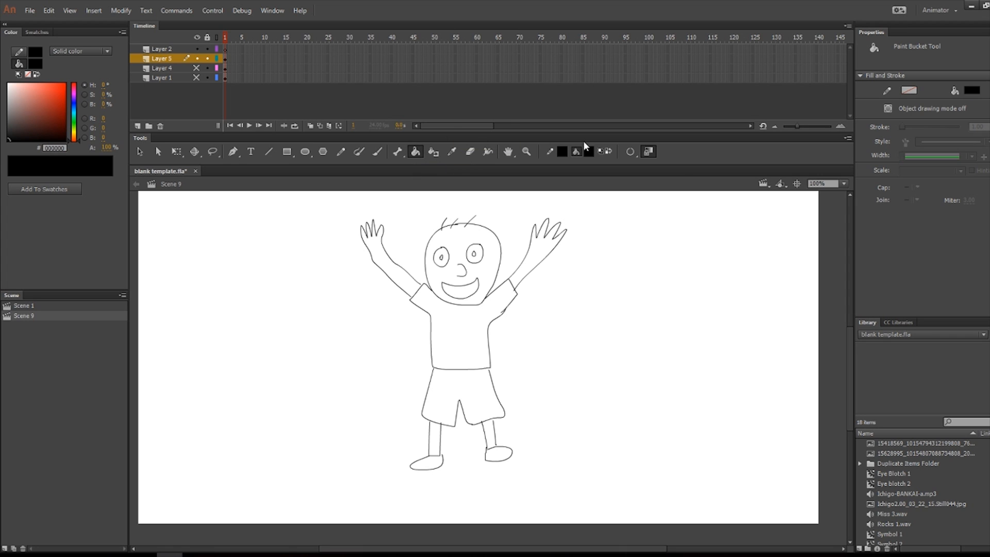
click(591, 153)
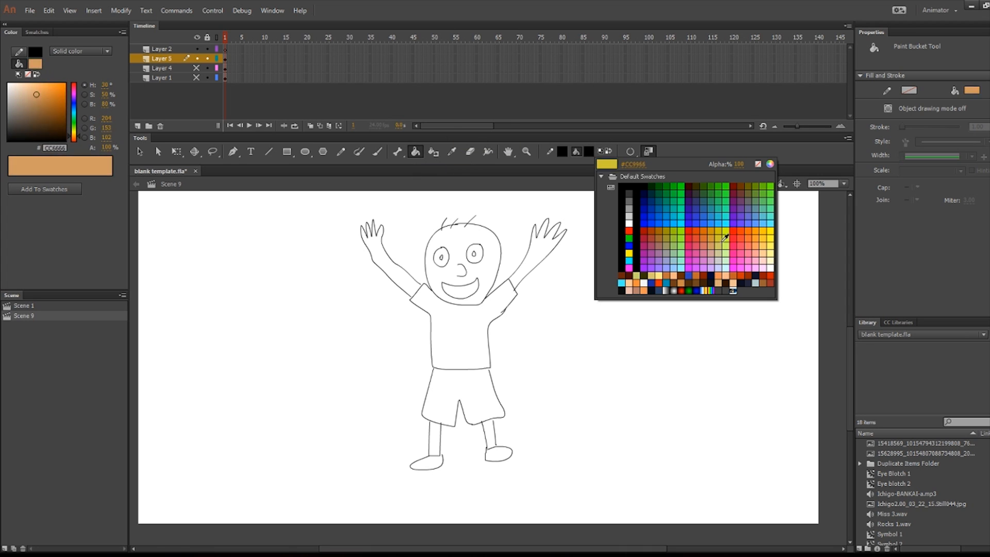
click(727, 269)
click(488, 264)
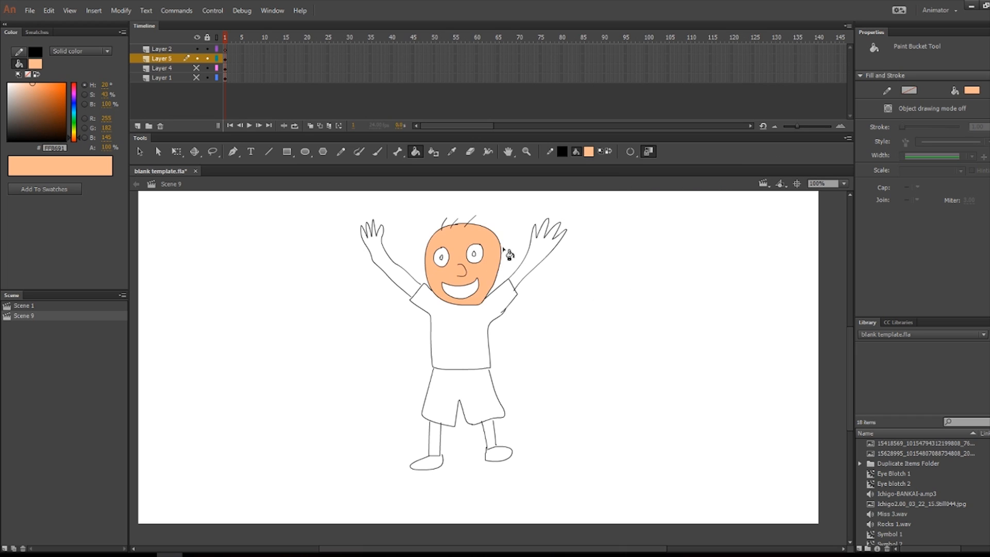
click(538, 255)
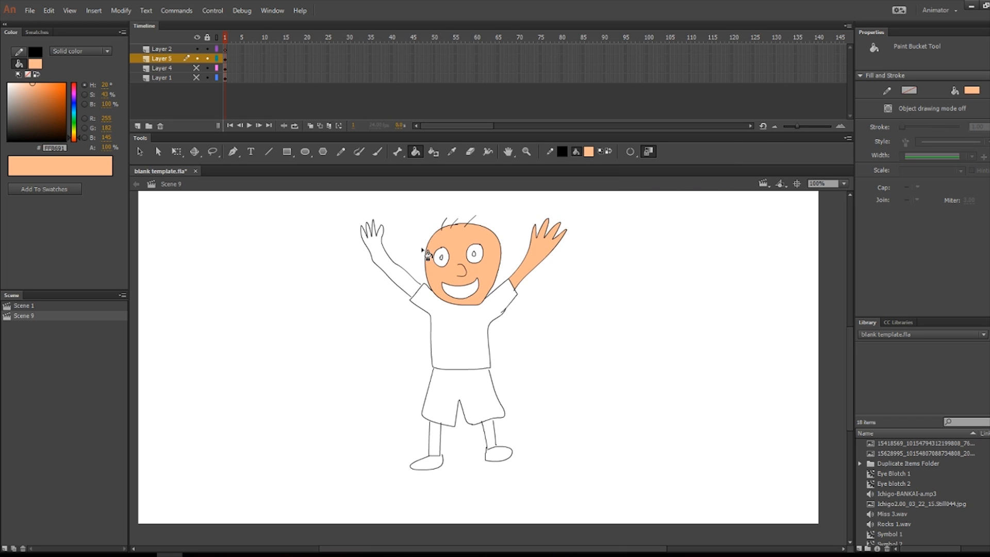
Close the gap in the right-hand leg's outline at the shoe and fill the shorts with light blue 919BFF
key(v)
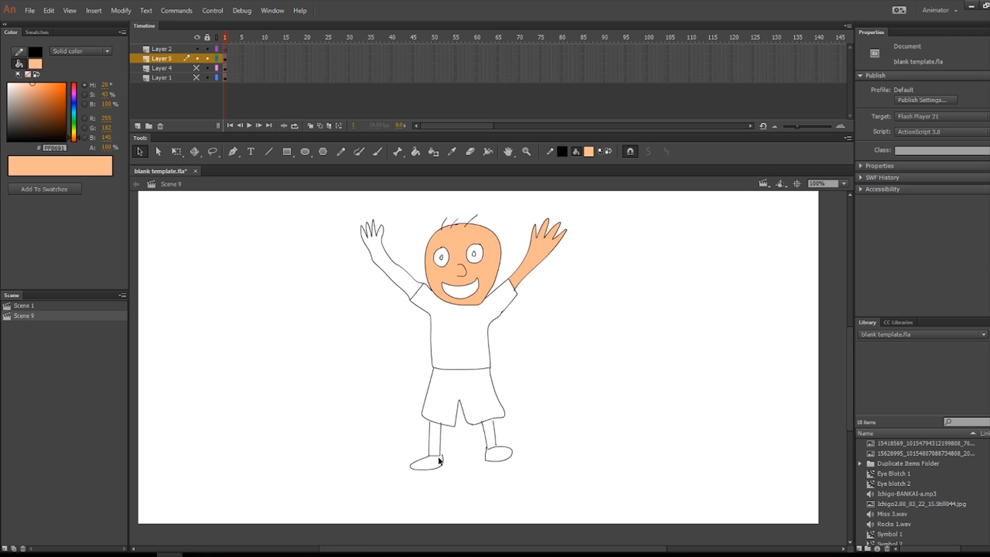
drag(495, 444, 494, 417)
click(76, 103)
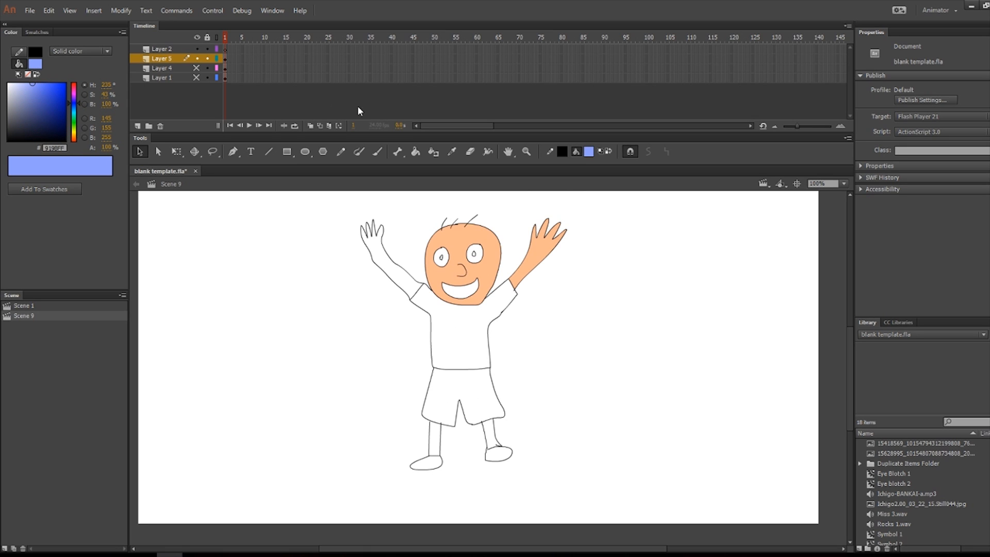
click(415, 151)
click(464, 391)
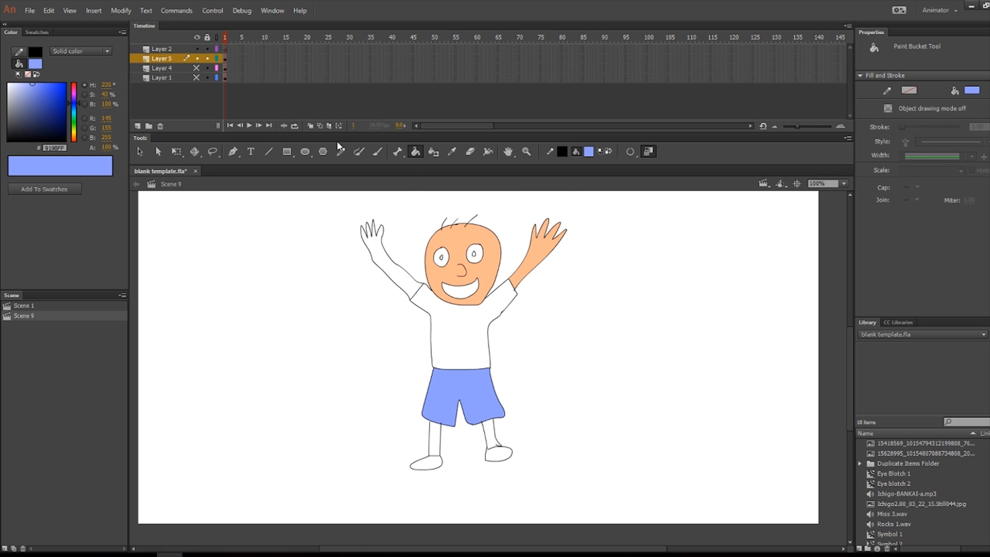
Mix the pale cyan C5FAF8 as the fill colour and fill the boy's T-shirt with it
click(75, 115)
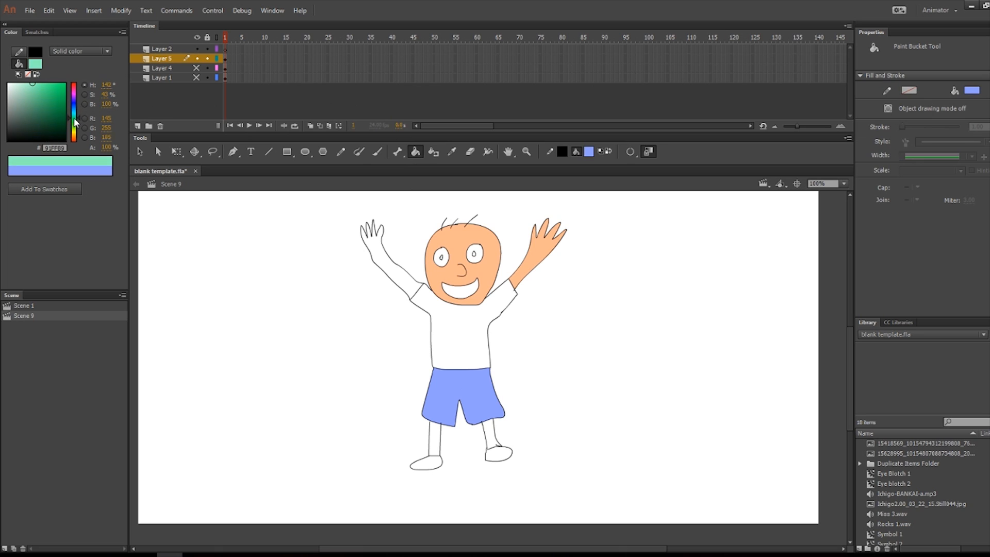
drag(76, 115, 75, 112)
click(20, 84)
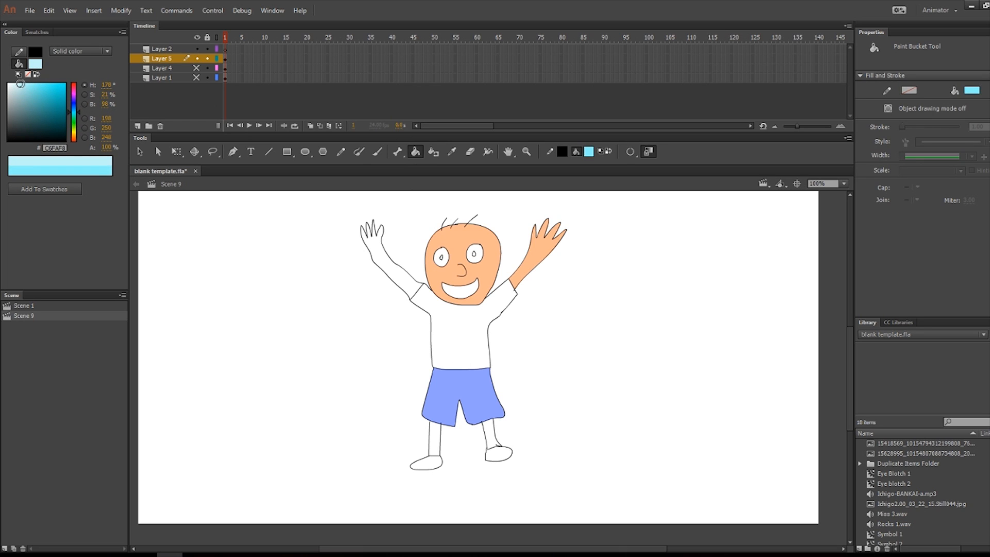
click(489, 364)
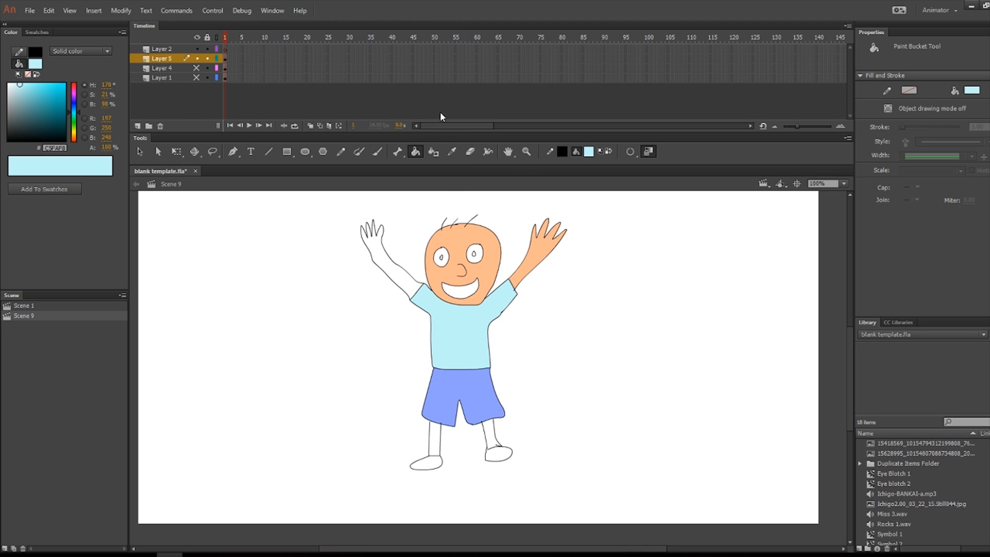
Sample the skin colour from the face and fill the left-hand arm and both legs with it
click(452, 151)
click(494, 237)
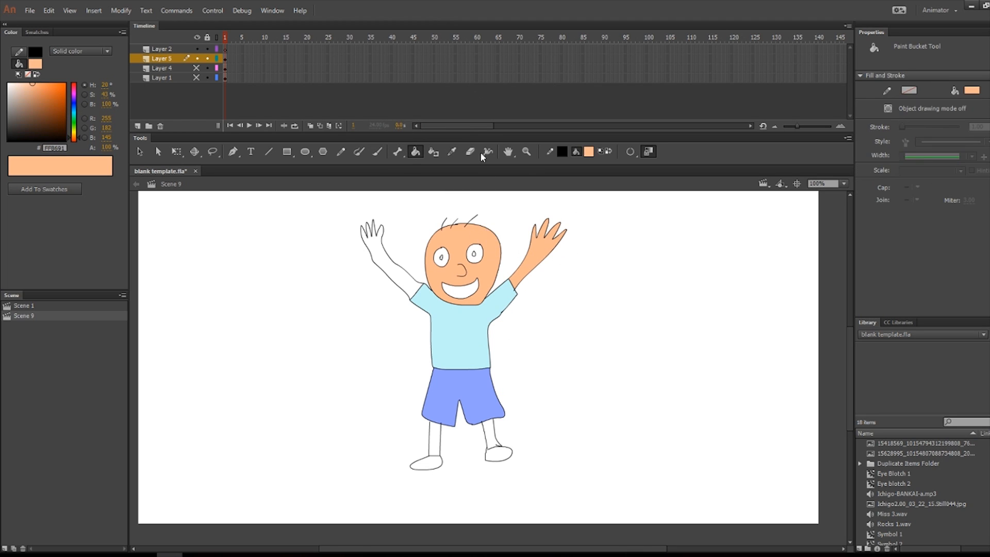
click(452, 151)
click(453, 152)
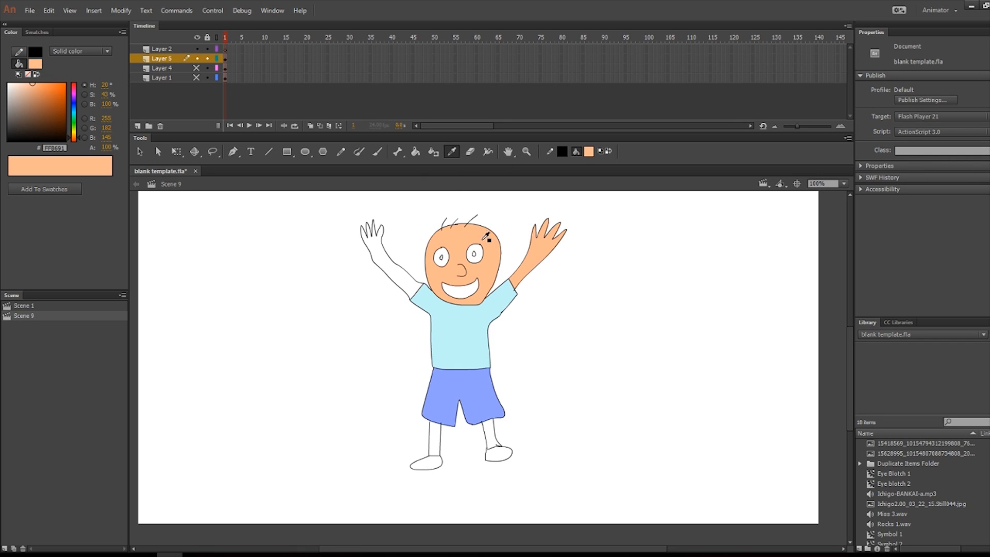
click(472, 232)
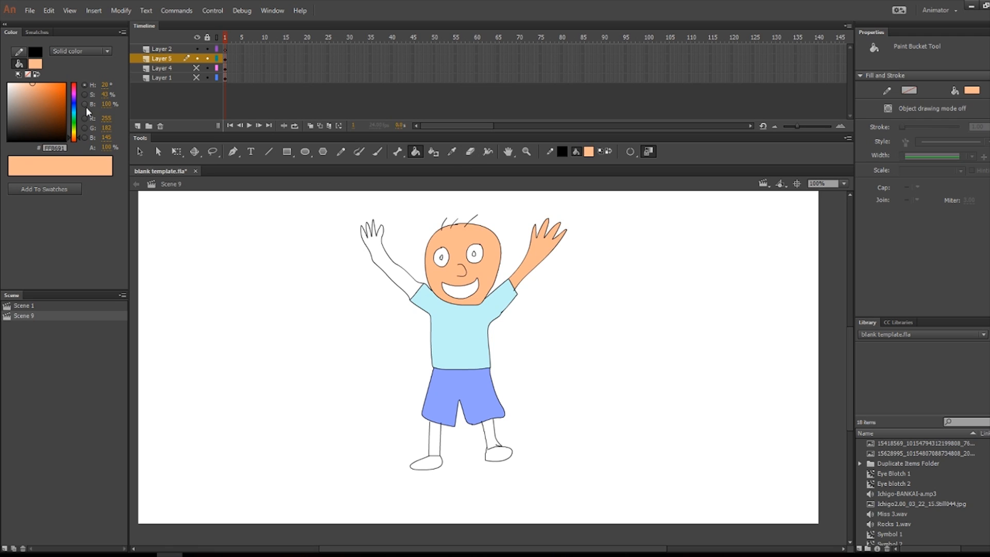
click(410, 276)
click(436, 448)
click(496, 427)
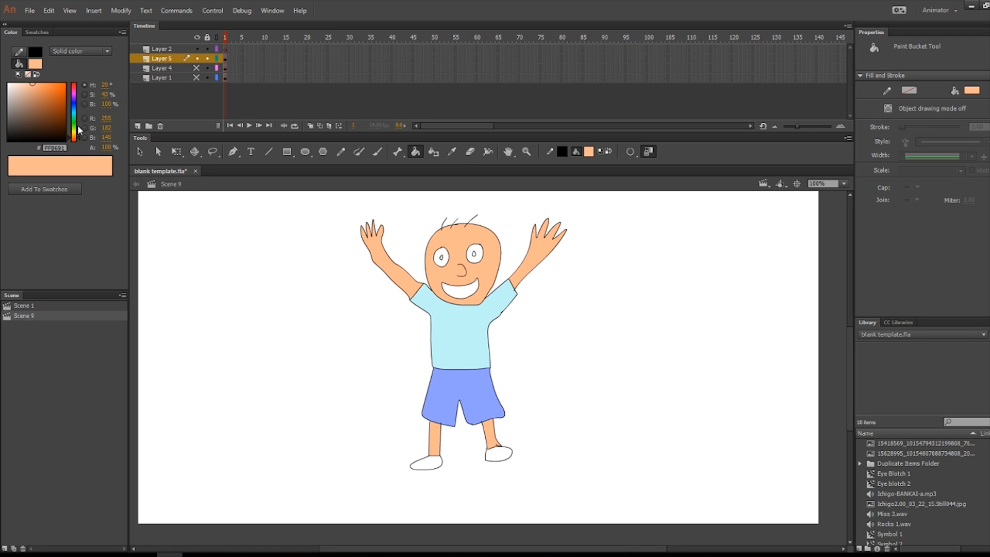
Mix the dark brown 4A1B04 as the fill colour and fill both shoes with it
click(63, 122)
drag(62, 122, 62, 124)
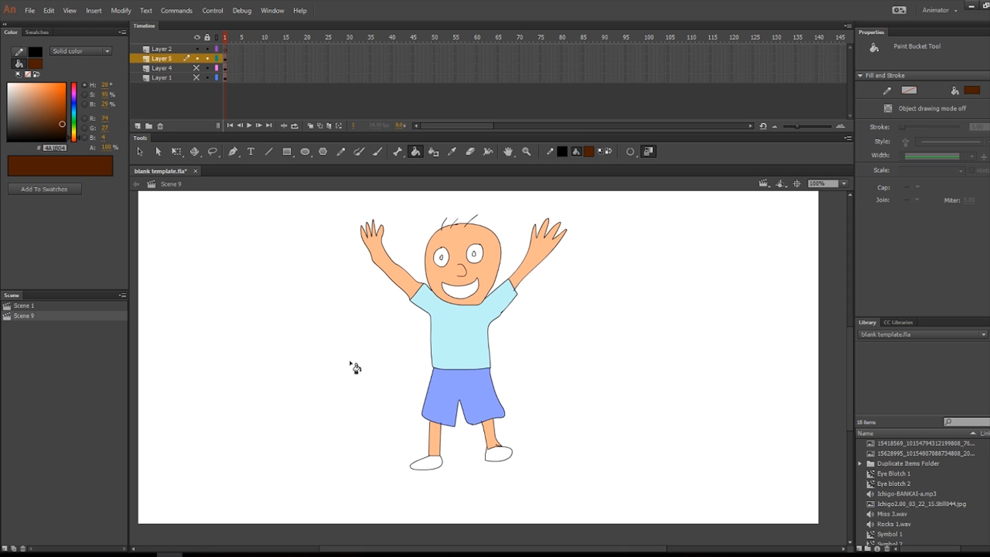
click(438, 463)
click(504, 450)
Mix the dark red 560819 as the fill colour and fill the boy's open mouth with it
drag(607, 314, 579, 346)
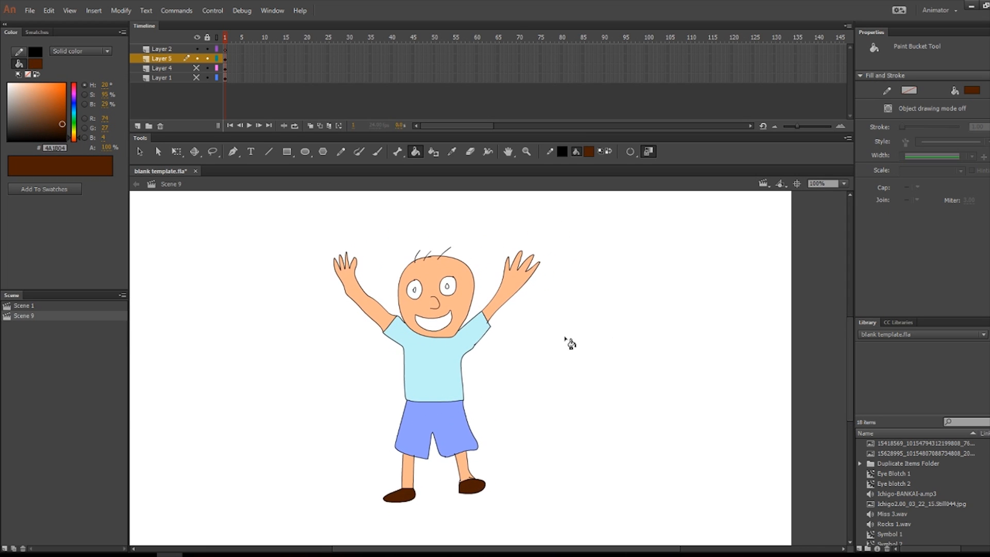
click(73, 85)
click(62, 113)
drag(62, 113, 60, 121)
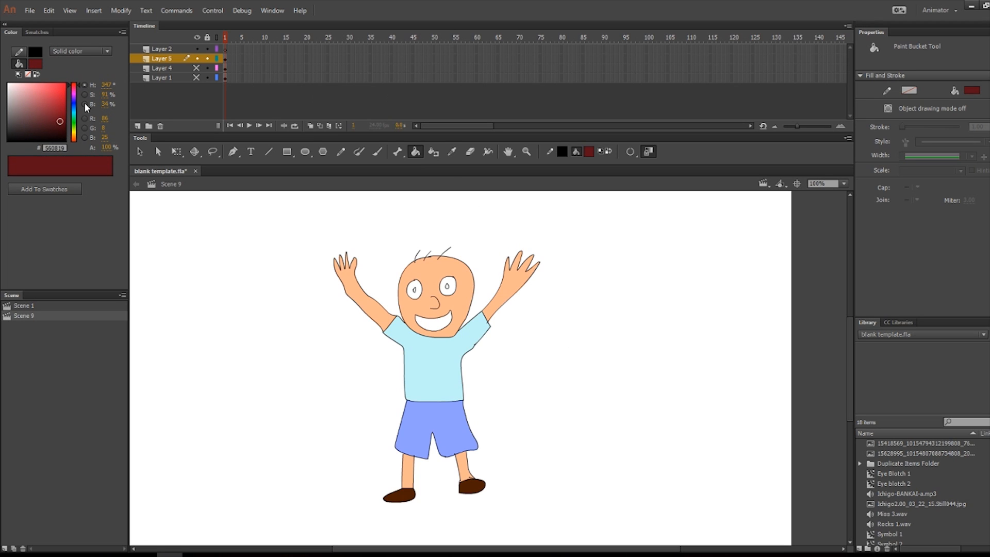
click(446, 322)
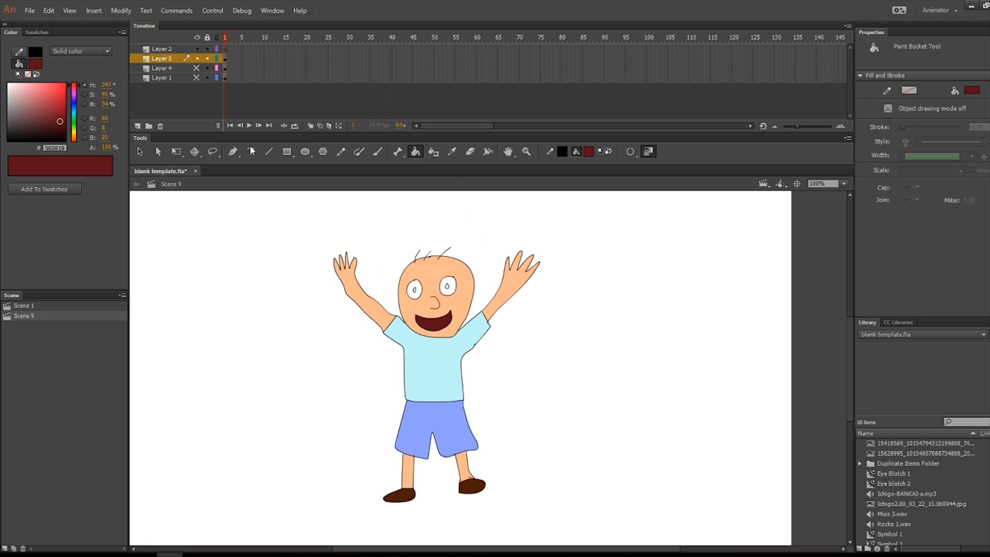
Fill both pupils with dark green 08560F, and sample the white of the stage to fill the rest of the eyes
click(74, 120)
drag(74, 121, 74, 121)
click(414, 291)
click(453, 292)
key(ctrl+z)
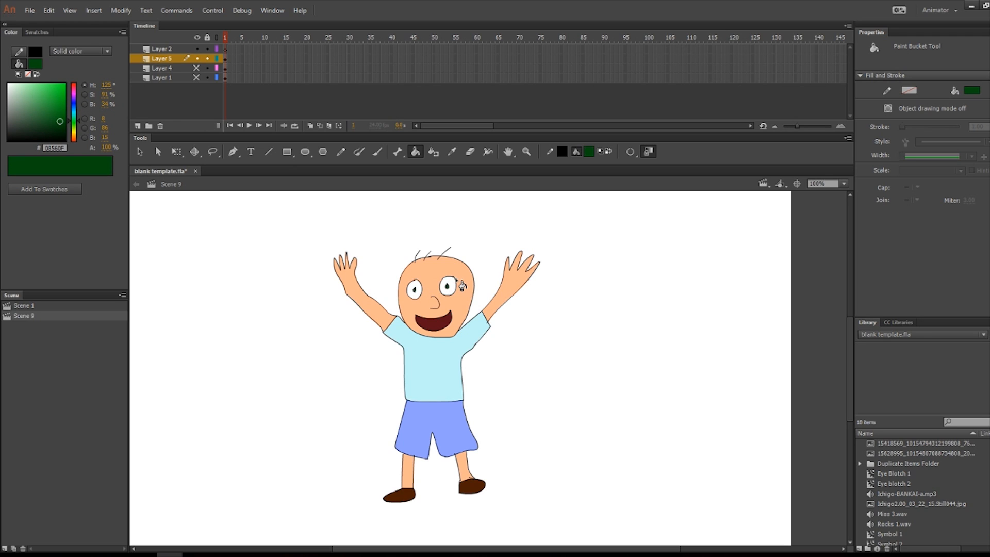
click(452, 151)
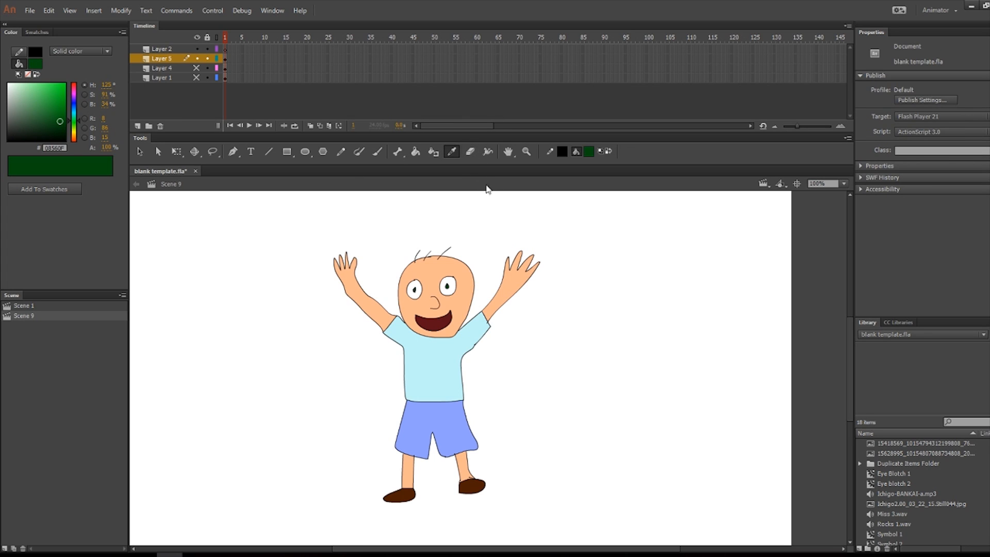
click(499, 210)
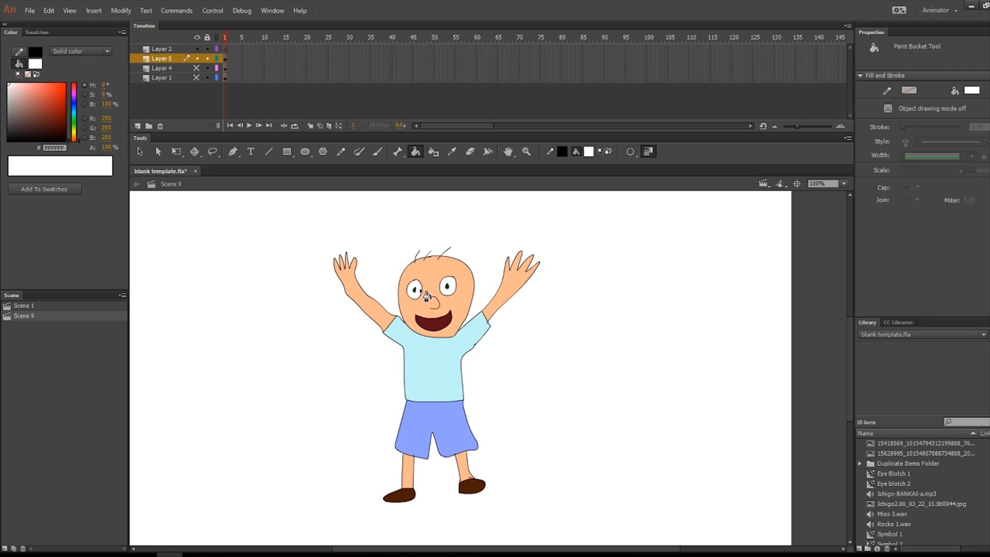
Show Layer 4 and Layer 1 to check the coloured boy against the sky background, and hide both layers again
click(196, 67)
click(195, 77)
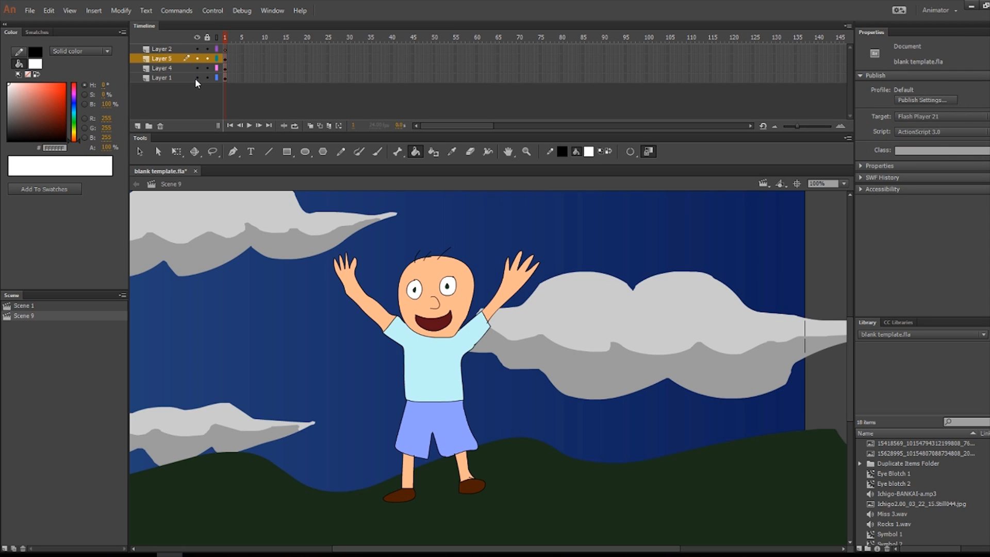
drag(540, 373, 596, 350)
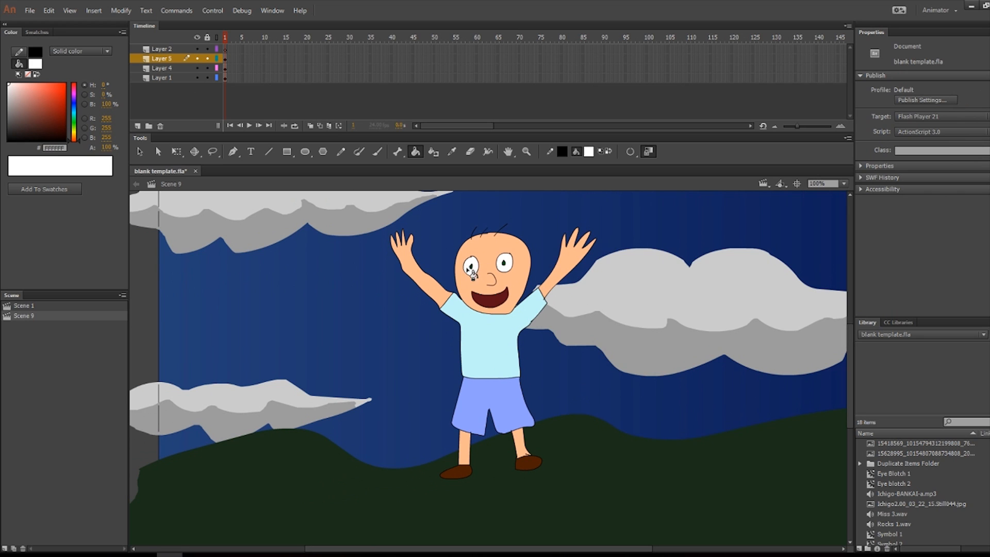
drag(534, 281, 476, 308)
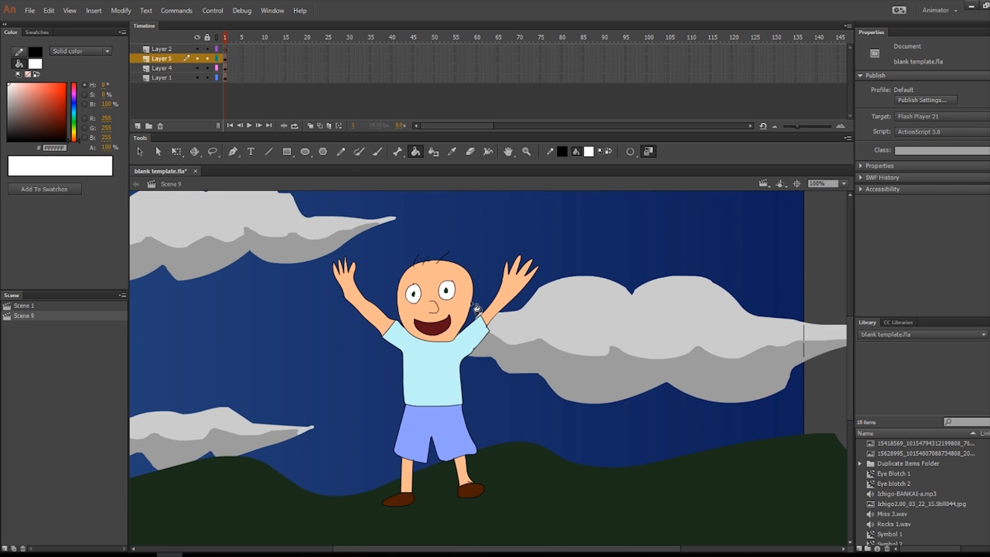
click(197, 69)
click(197, 77)
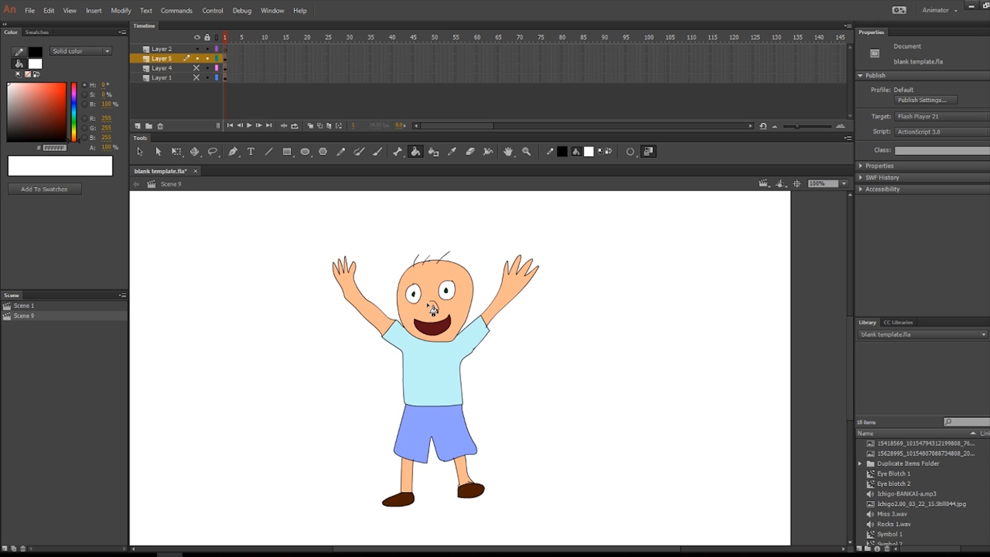
Choose a larger round eraser size and erase the boy's whole mouth from the face
click(451, 150)
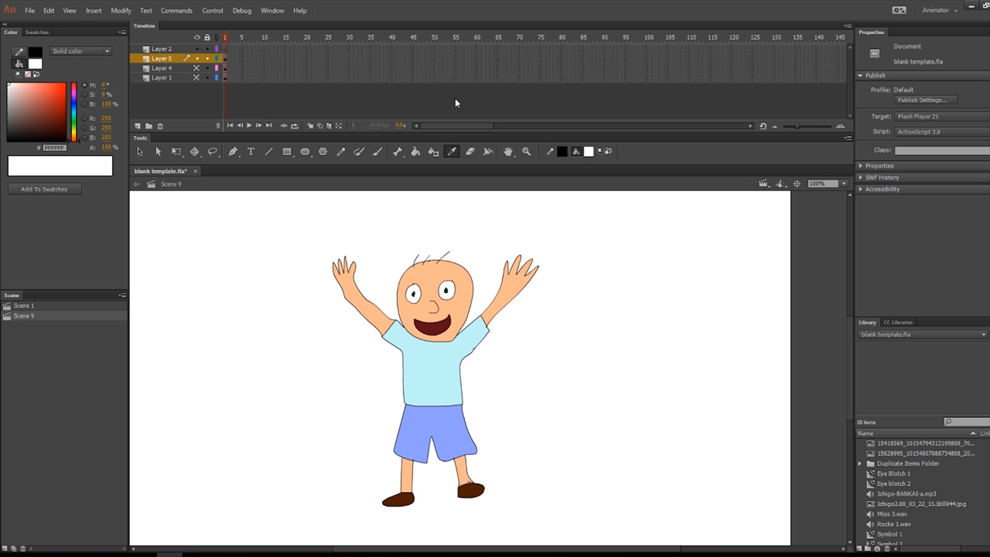
click(470, 151)
click(666, 152)
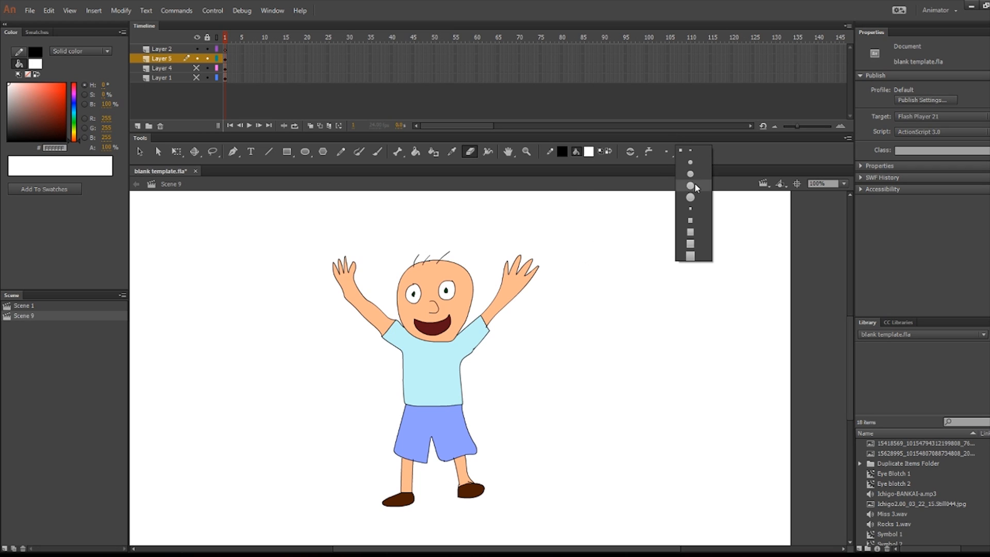
click(691, 188)
drag(416, 321, 448, 322)
Sample the skin colour from the face and fill the erased mouth area with it
click(452, 152)
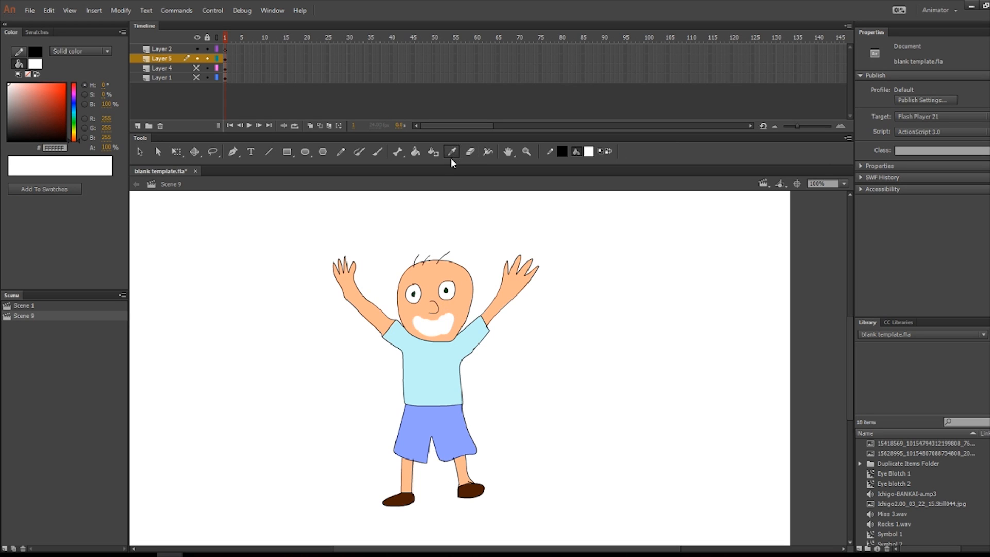
click(462, 296)
click(448, 326)
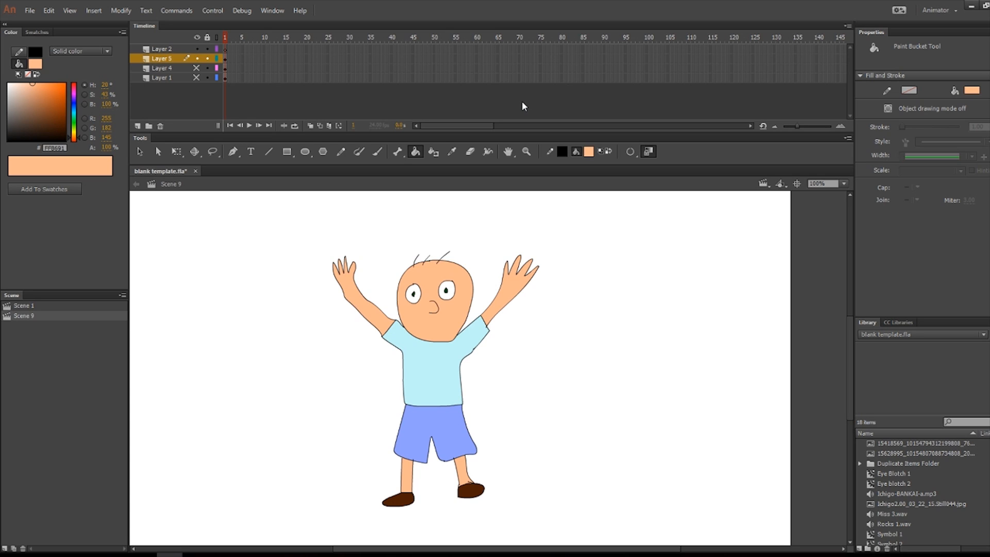
Select the right-hand raised arm together with its sleeve using the Lasso tool and cut it from Layer 5
click(213, 152)
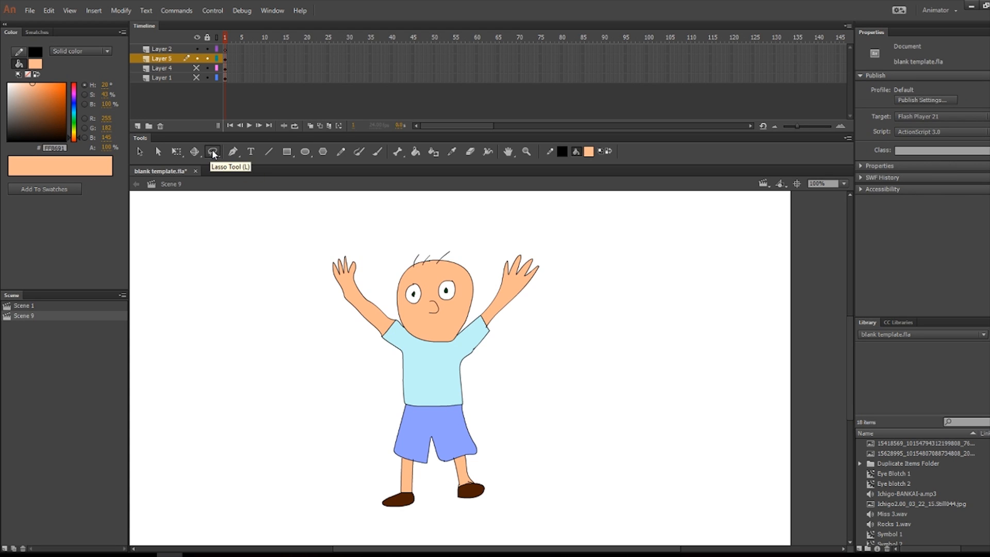
mouse_move(483, 268)
mouse_down()
mouse_move(502, 253)
mouse_move(427, 311)
mouse_move(464, 289)
mouse_up()
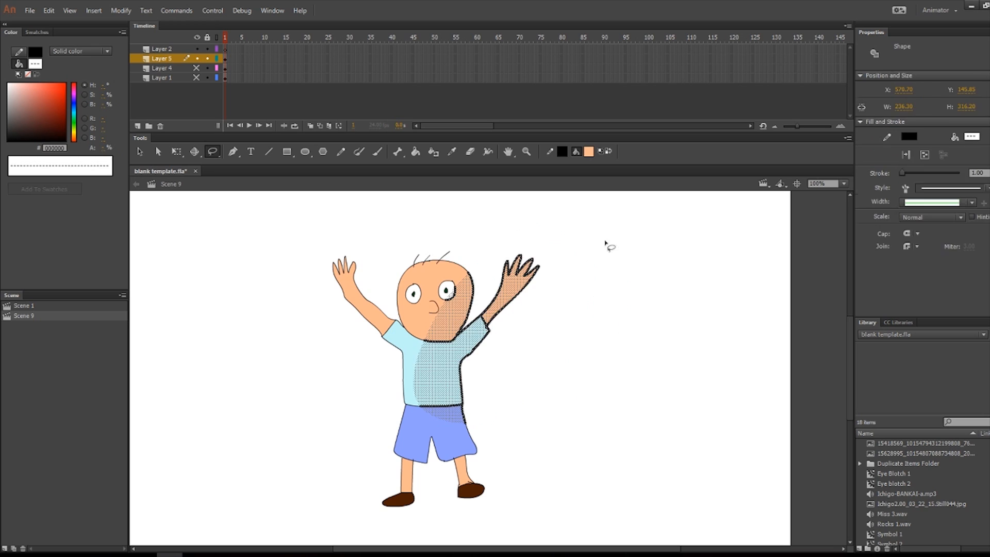
click(607, 244)
mouse_move(475, 312)
mouse_down()
mouse_move(511, 239)
mouse_move(567, 248)
mouse_move(535, 352)
mouse_move(494, 376)
mouse_move(474, 374)
mouse_move(460, 353)
mouse_move(474, 307)
mouse_up()
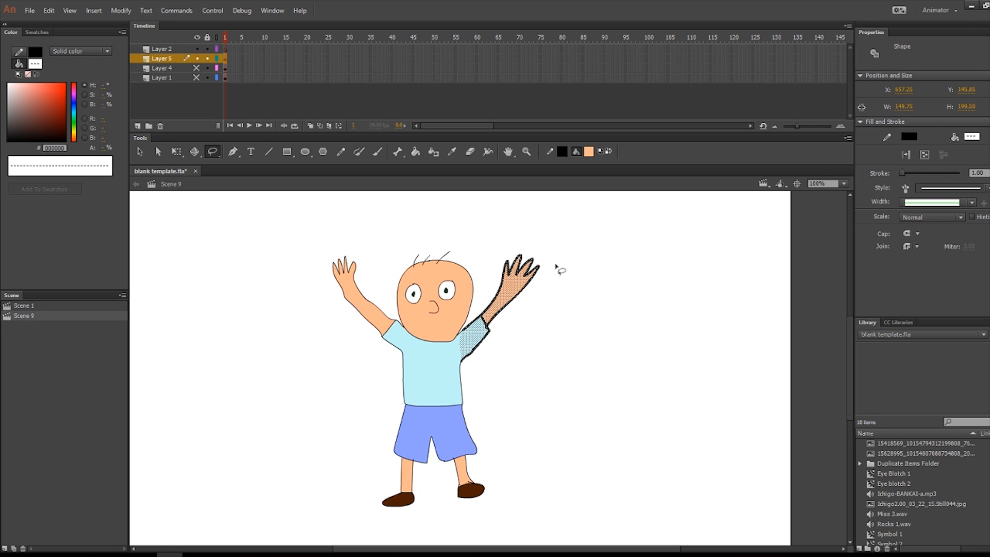
click(69, 10)
click(49, 10)
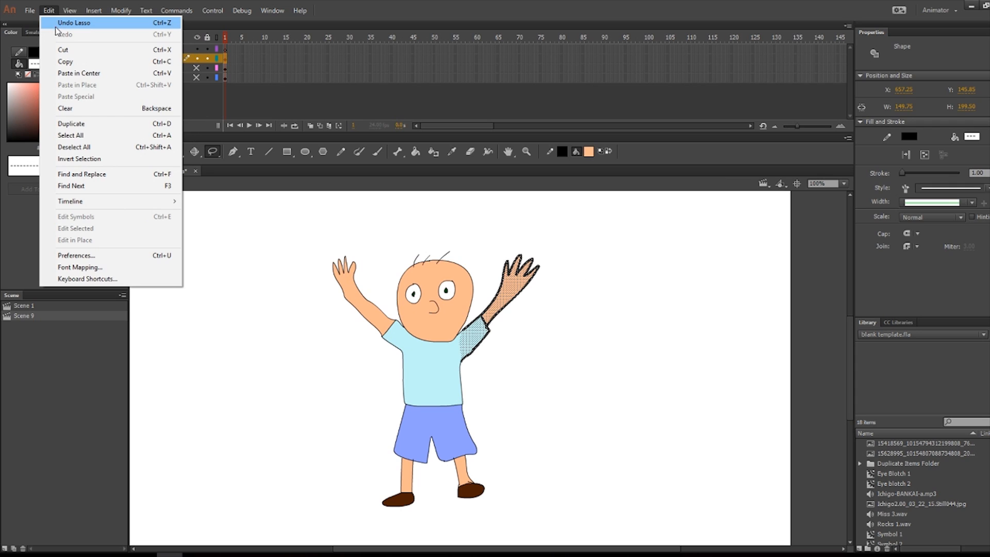
click(63, 50)
Sample the shirt's light blue and brush it on Layer 2 over the open shirt edge where the arm was cut
click(225, 49)
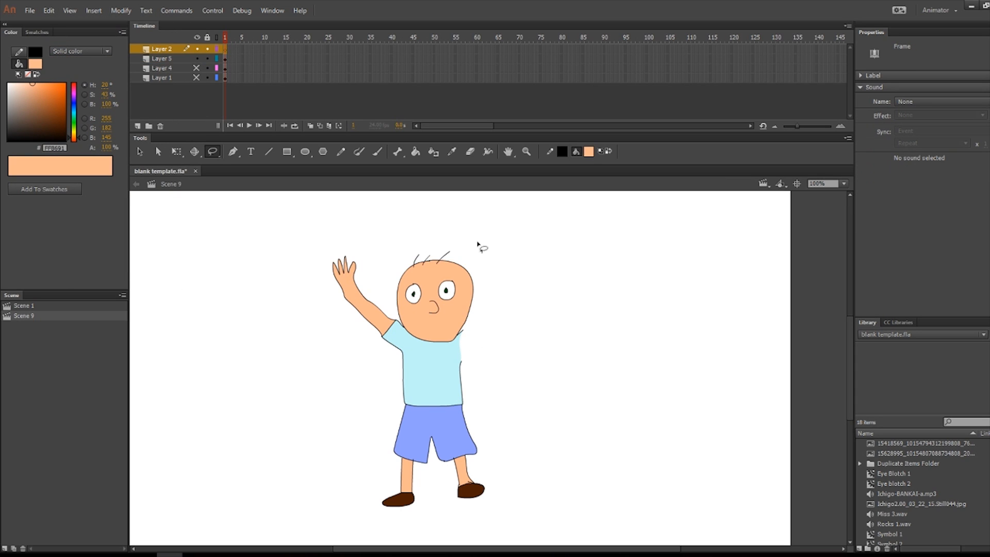
click(451, 151)
click(451, 352)
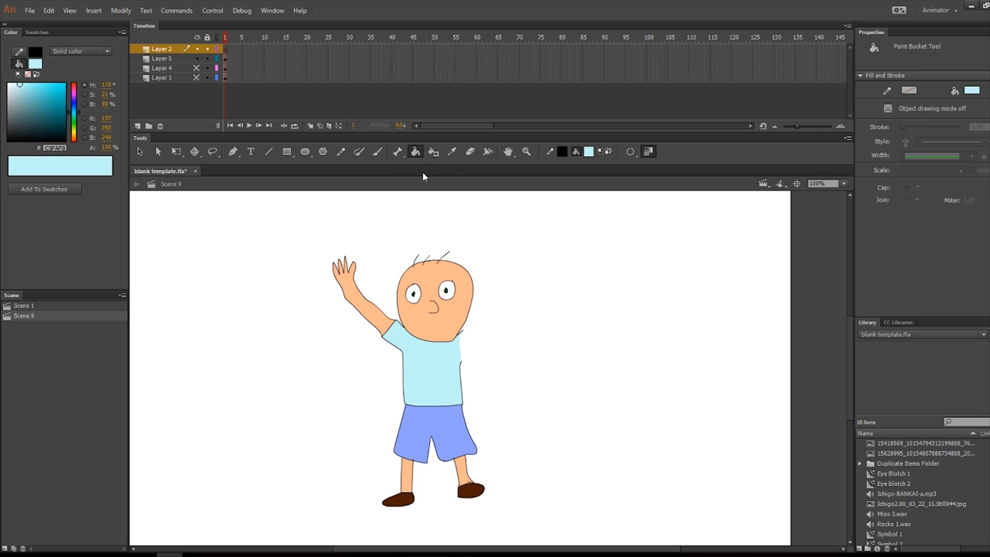
click(377, 151)
drag(461, 361, 462, 340)
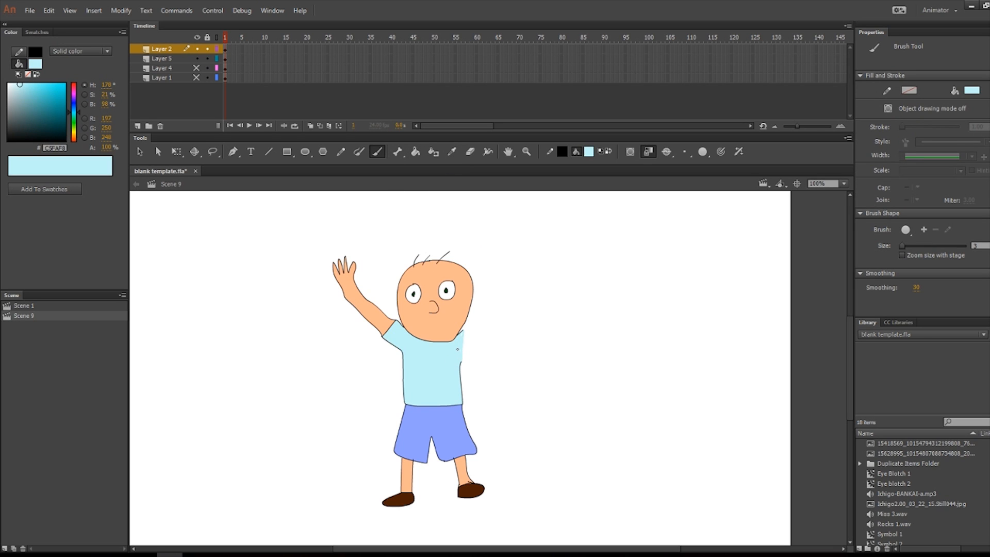
Paste the cut arm and sleeve in place on frame 1 of Layer 2 and deselect it
click(227, 49)
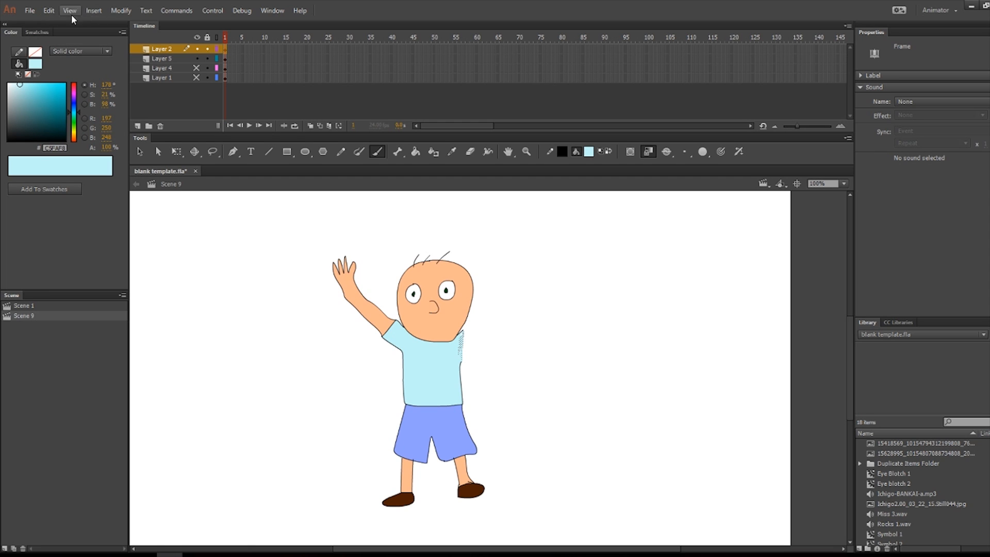
click(49, 10)
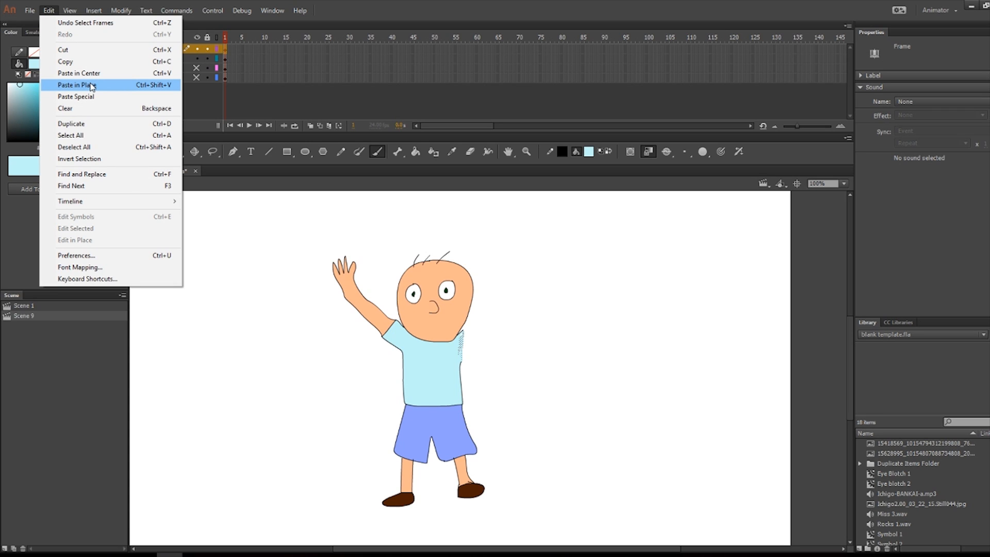
click(78, 85)
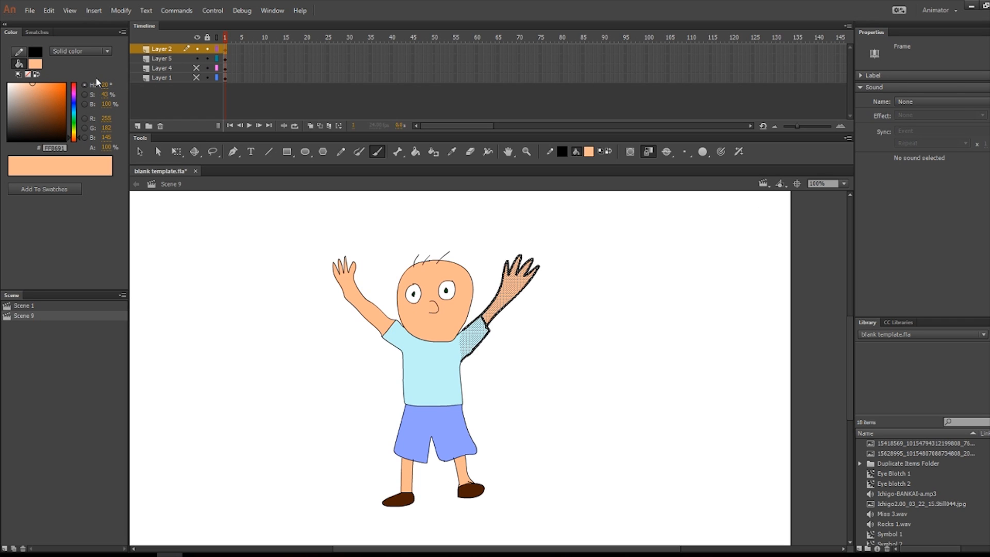
key(n)
Add a new layer on top and draw a smile about 47 px wide below the boy's nose with the Pencil tool
click(138, 126)
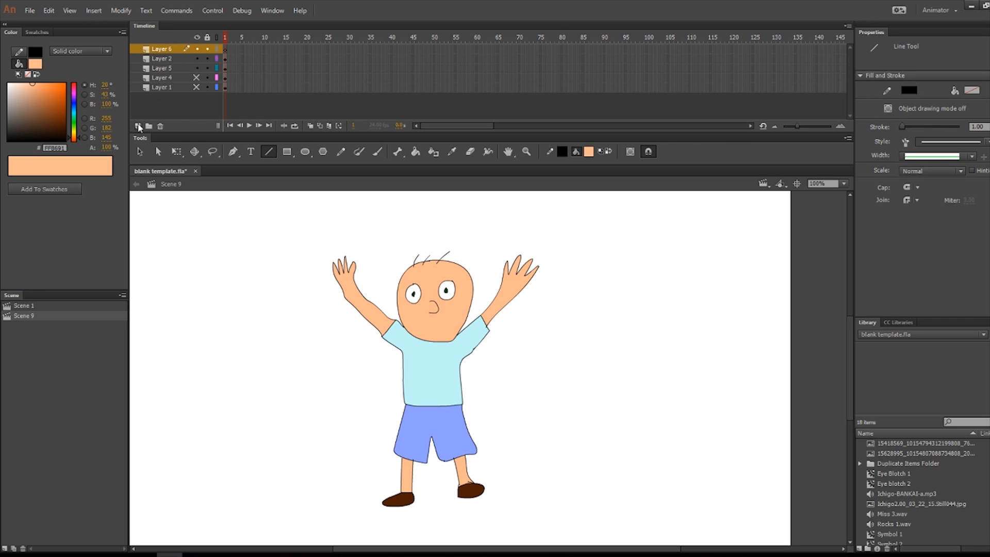
click(242, 48)
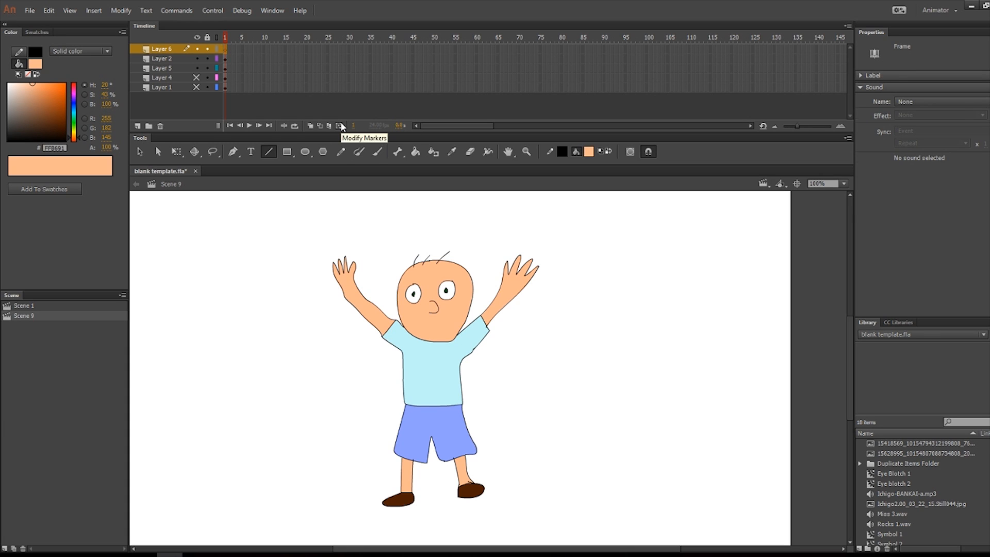
click(341, 151)
click(844, 184)
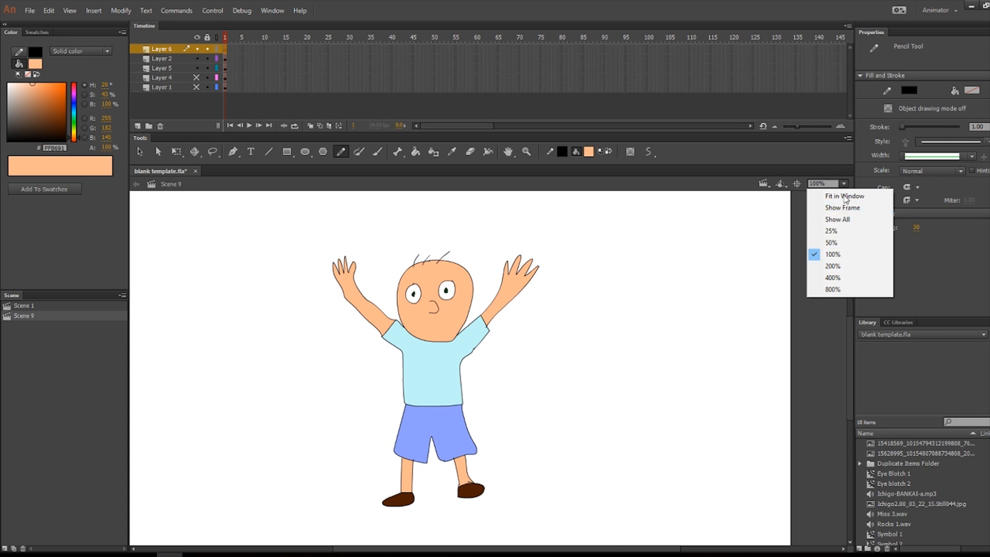
click(838, 266)
drag(502, 249, 481, 333)
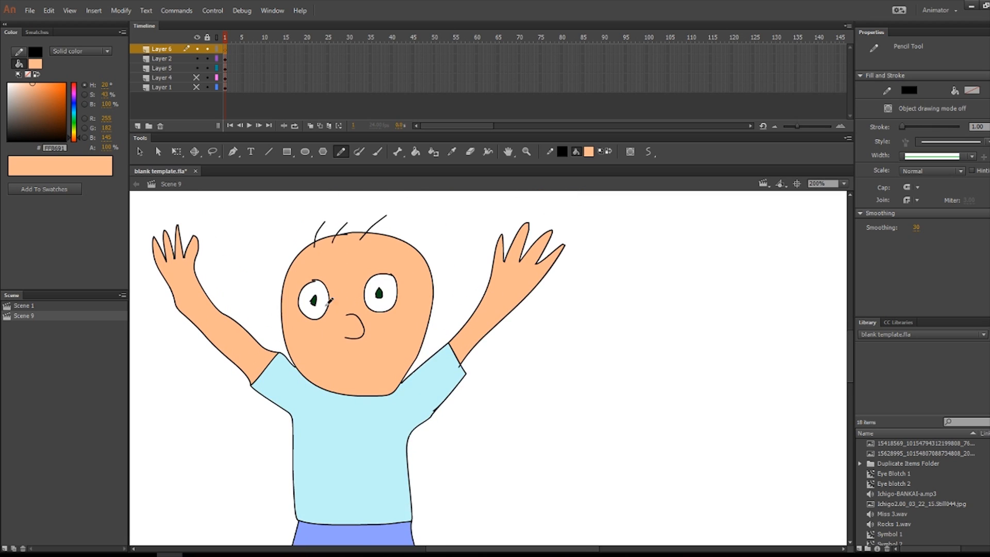
mouse_move(336, 351)
mouse_down()
mouse_move(384, 350)
mouse_move(384, 360)
mouse_move(332, 368)
mouse_move(338, 345)
mouse_up()
key(ctrl+z)
drag(333, 355, 381, 344)
Convert the smile line on the new layer into a Movie Clip symbol
click(226, 49)
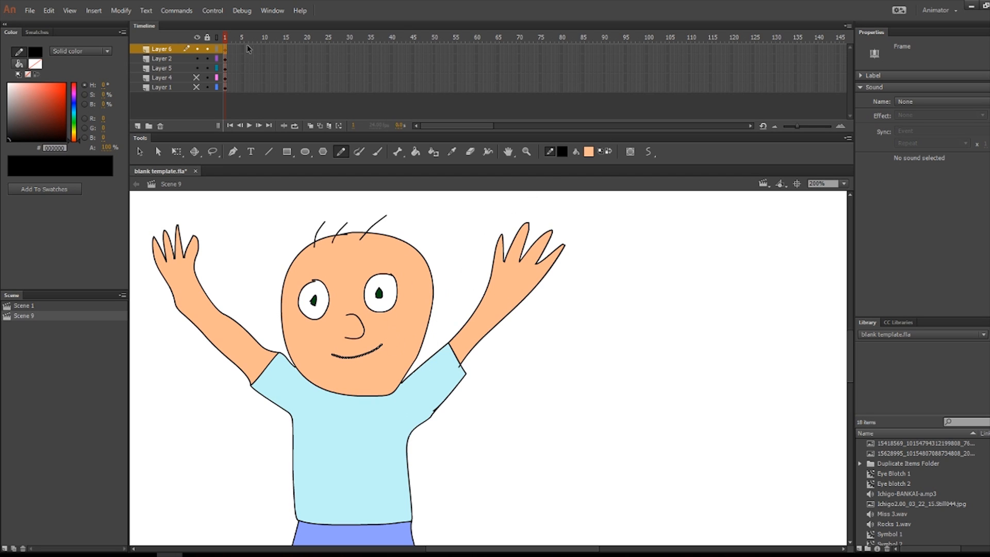
click(117, 10)
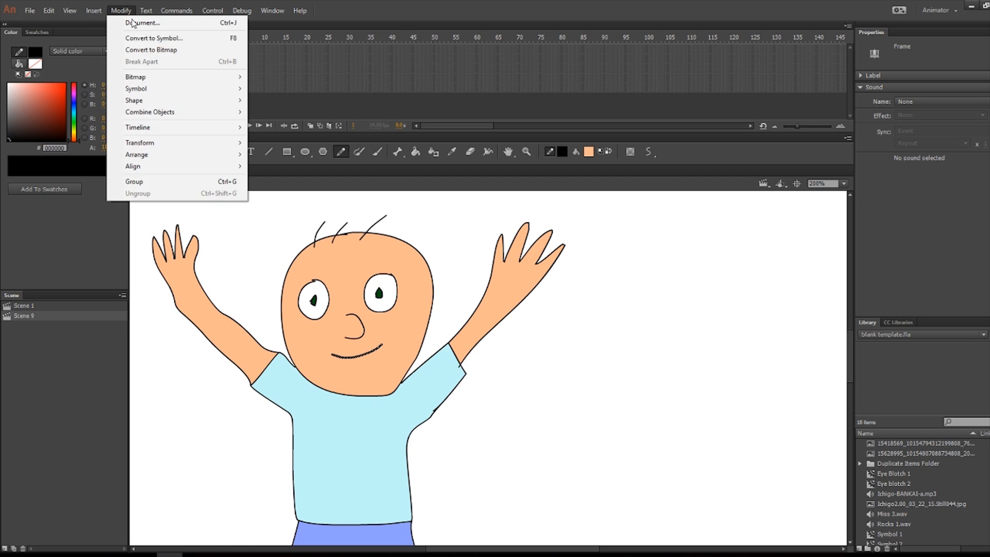
click(165, 39)
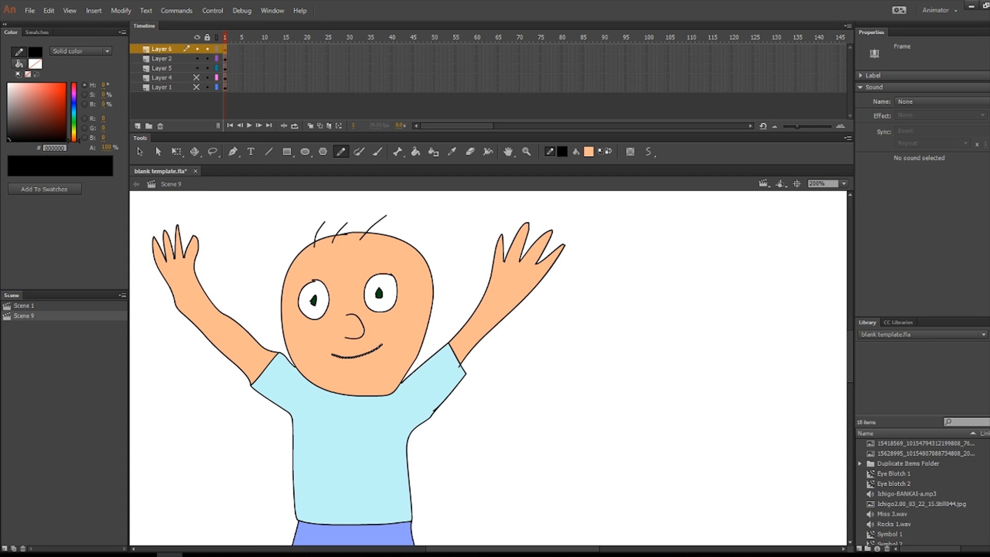
drag(685, 334, 725, 311)
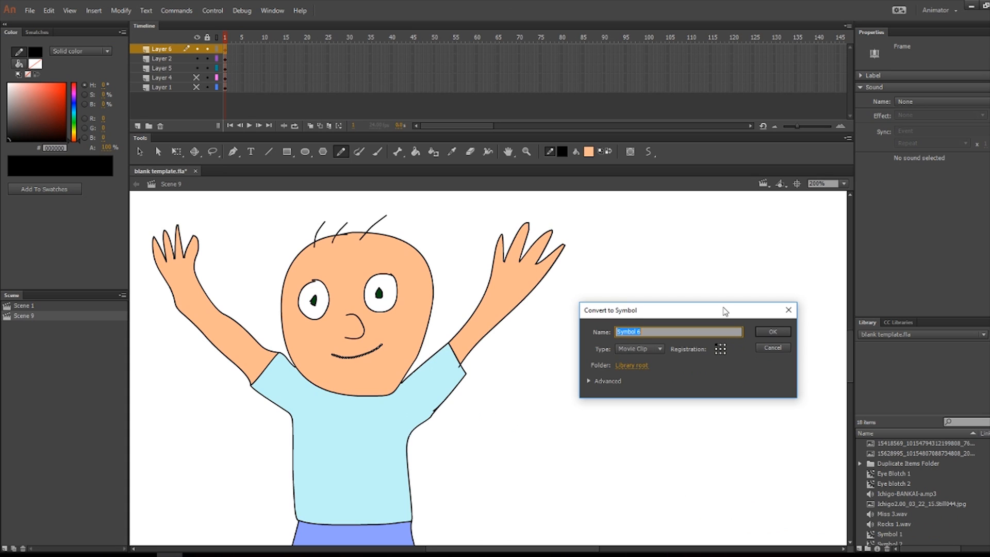
click(773, 331)
Open the smile symbol for editing in place and insert a blank keyframe at frame 2
key(v)
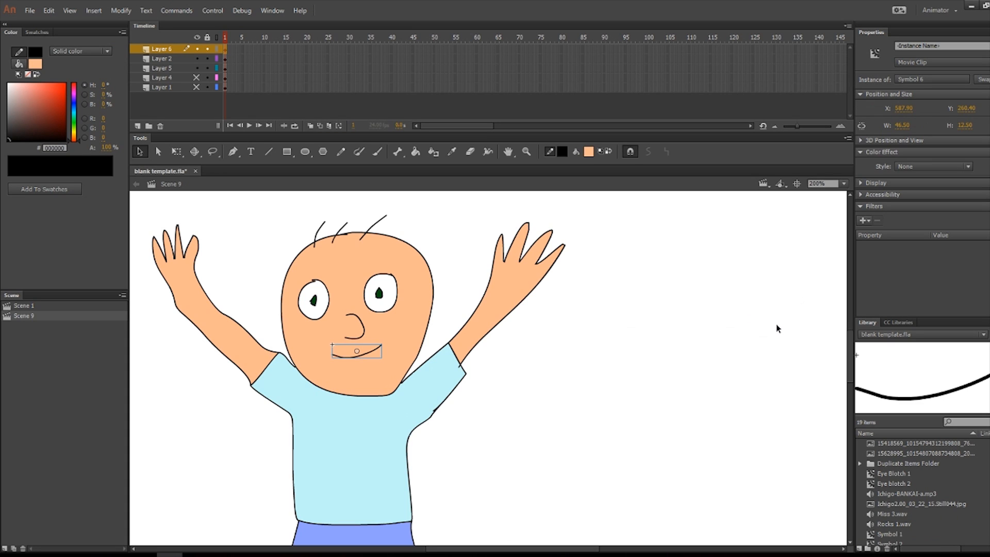
double_click(371, 354)
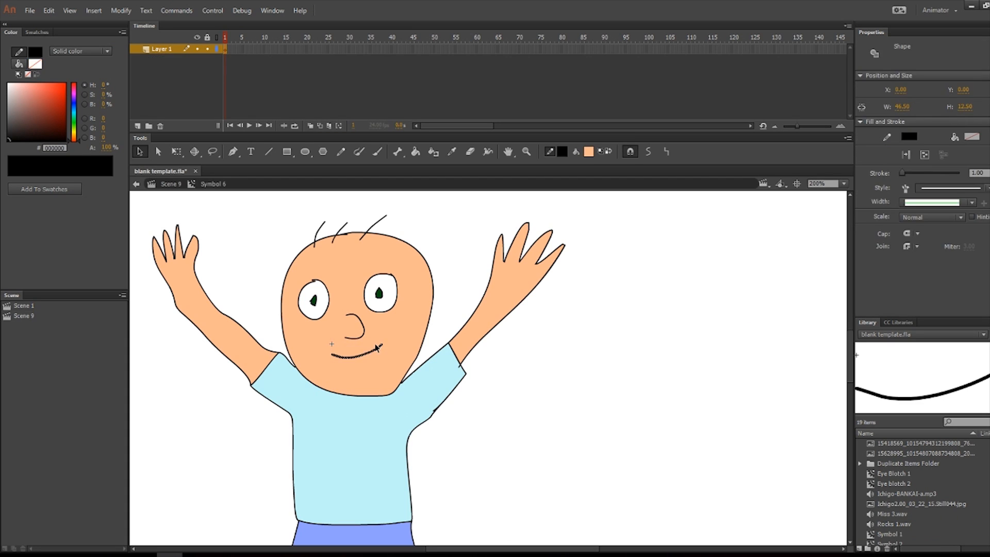
click(229, 49)
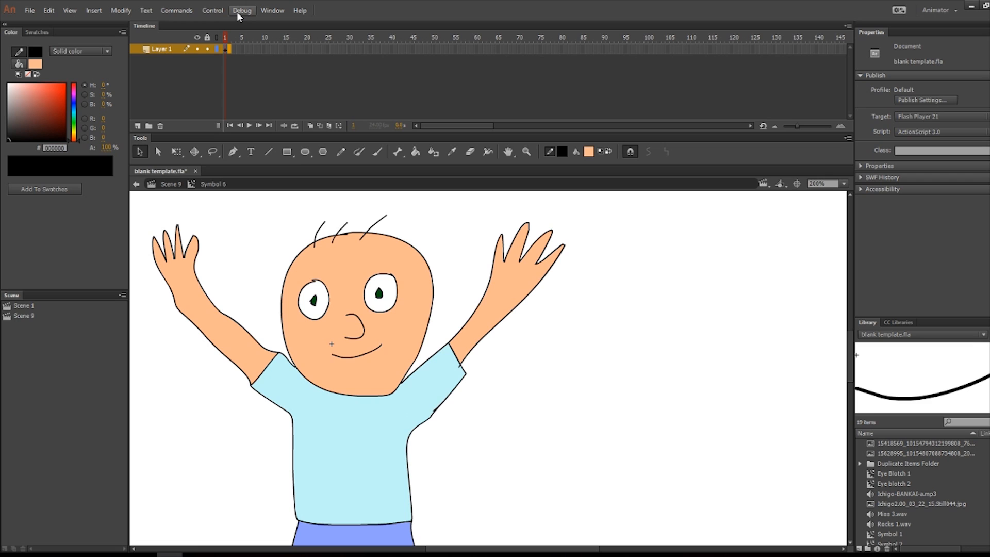
key(F7)
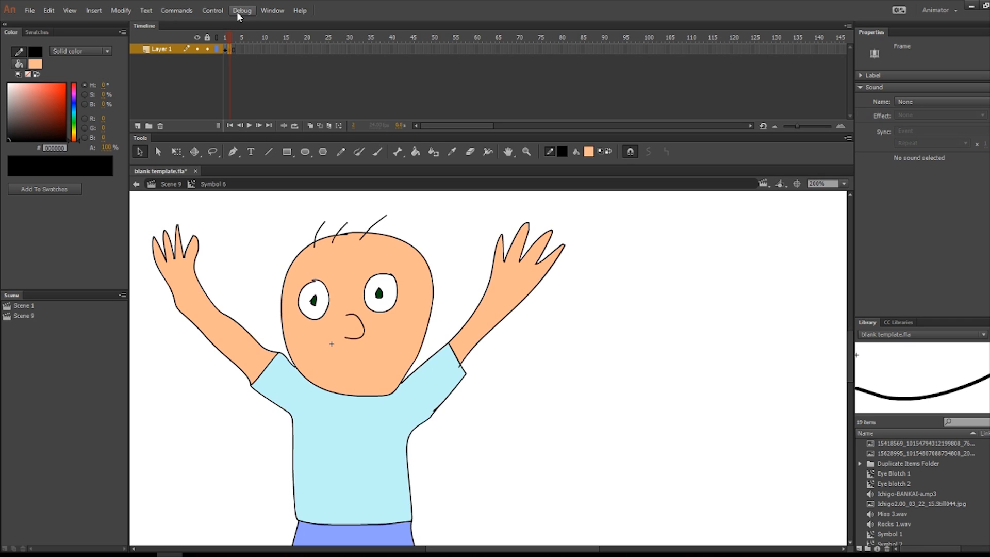
Turn on onion skinning and draw a slightly open mouth outline around the ghosted smile on frame 2 with the Pencil tool
key(y)
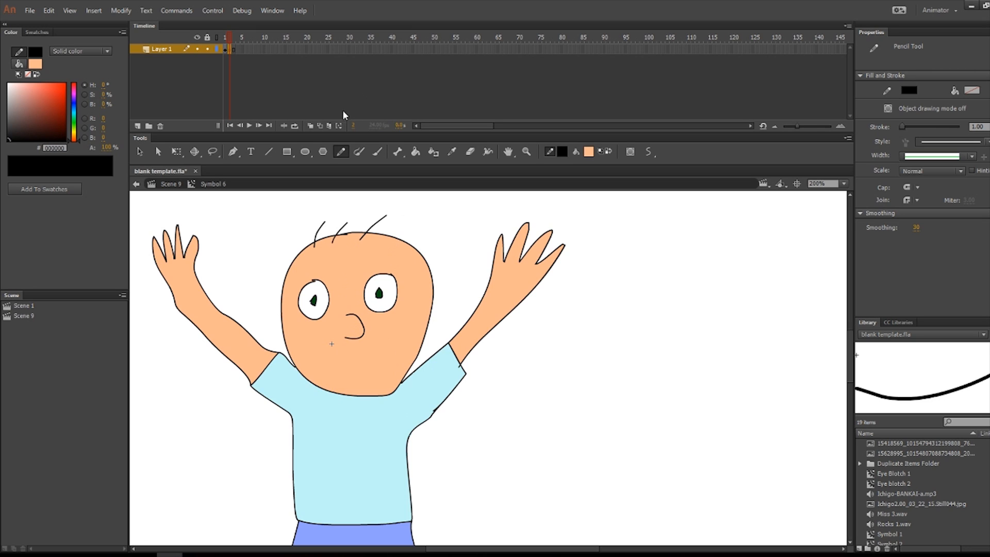
click(311, 126)
mouse_move(331, 349)
mouse_down()
mouse_move(382, 341)
mouse_move(391, 355)
mouse_move(336, 362)
mouse_move(331, 350)
mouse_up()
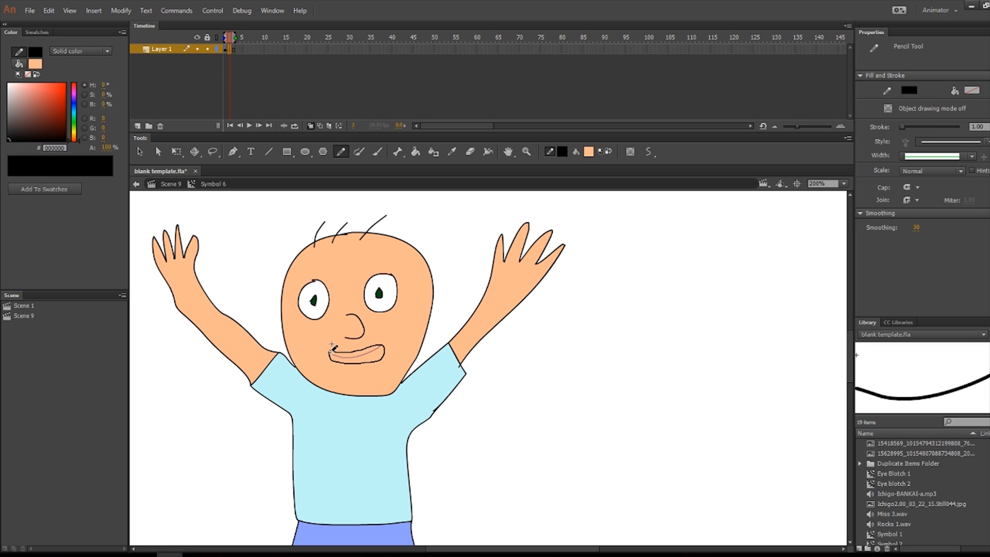
Set the fill to dark red #330000 and fill the slightly open mouth with the Paint Bucket
click(591, 151)
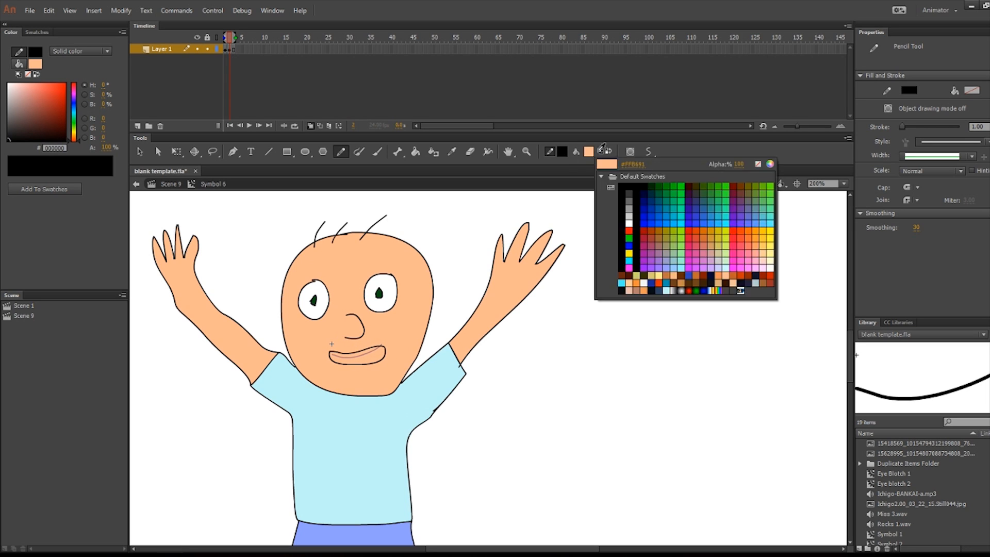
click(643, 230)
drag(59, 118, 65, 130)
click(415, 151)
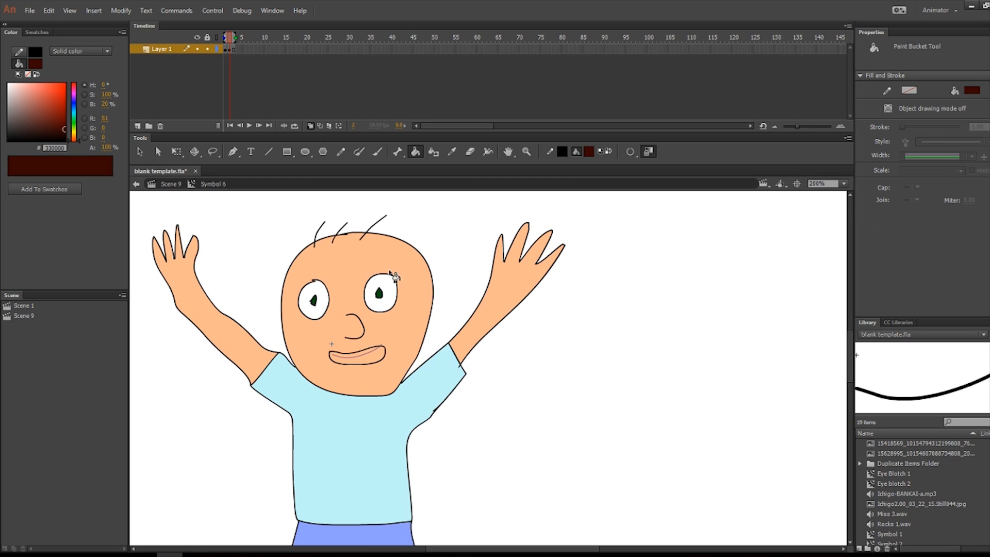
click(381, 357)
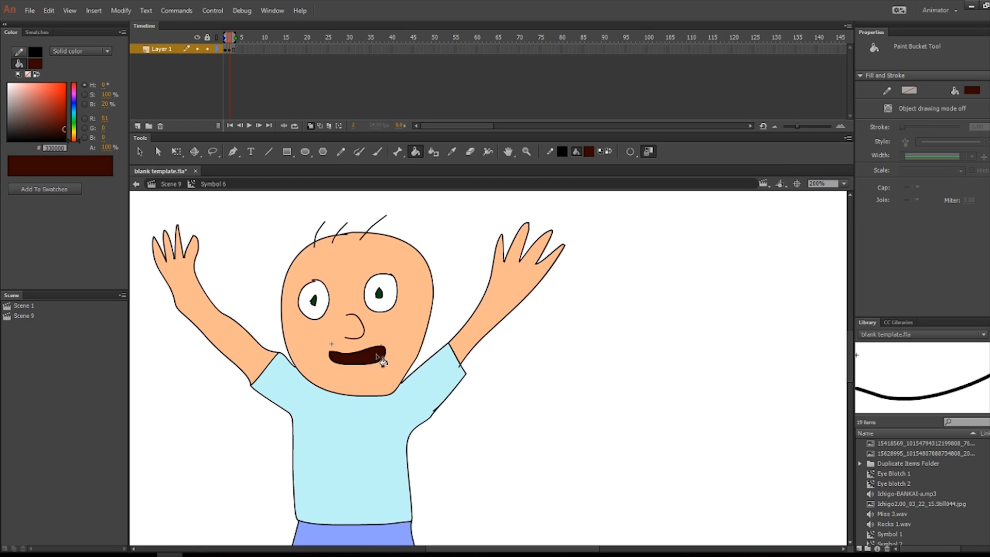
Insert a blank keyframe at frame 4 and draw a wide-open smiling mouth outline around the ghosted mouth
click(239, 49)
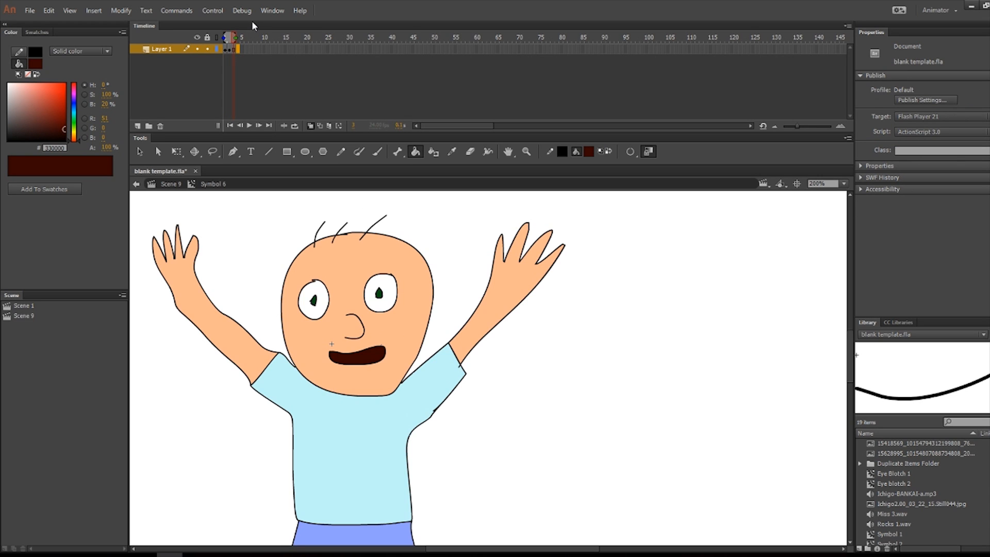
key(period)
key(period)
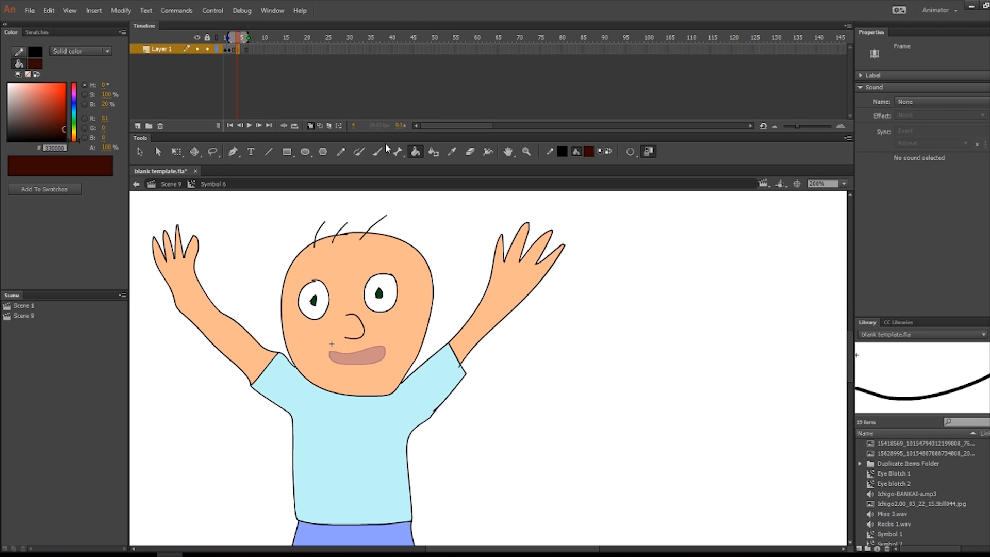
key(y)
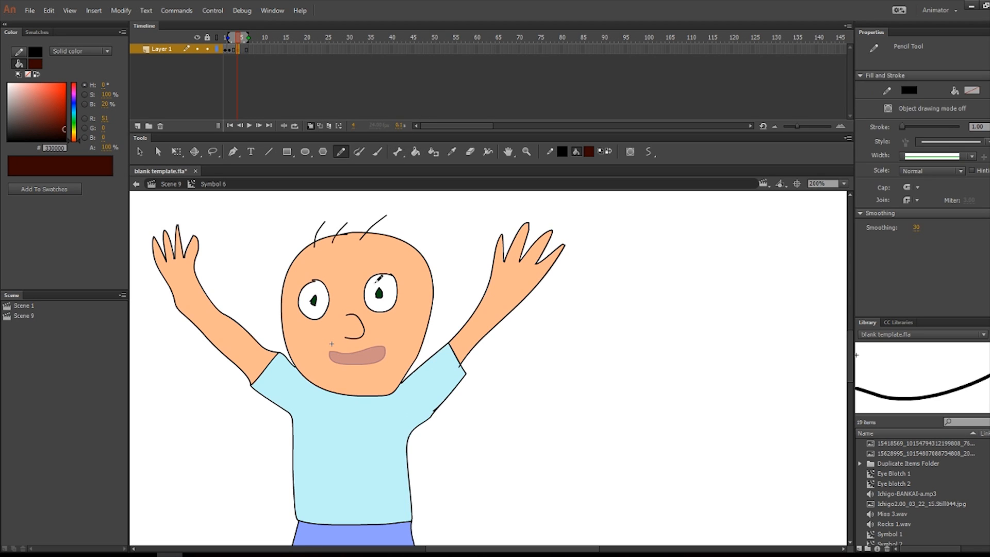
drag(325, 343, 392, 340)
mouse_move(324, 345)
mouse_down()
mouse_move(346, 372)
mouse_move(371, 371)
mouse_move(394, 338)
mouse_up()
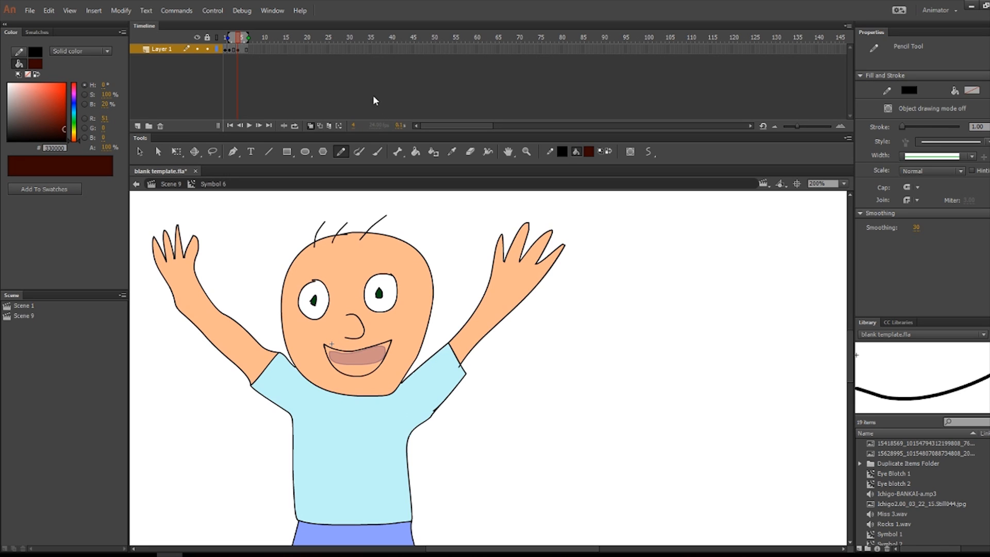
Sample the dark red from the frame 2 mouth and fill the wide-open mouth drawn at frame 4 with it
click(233, 48)
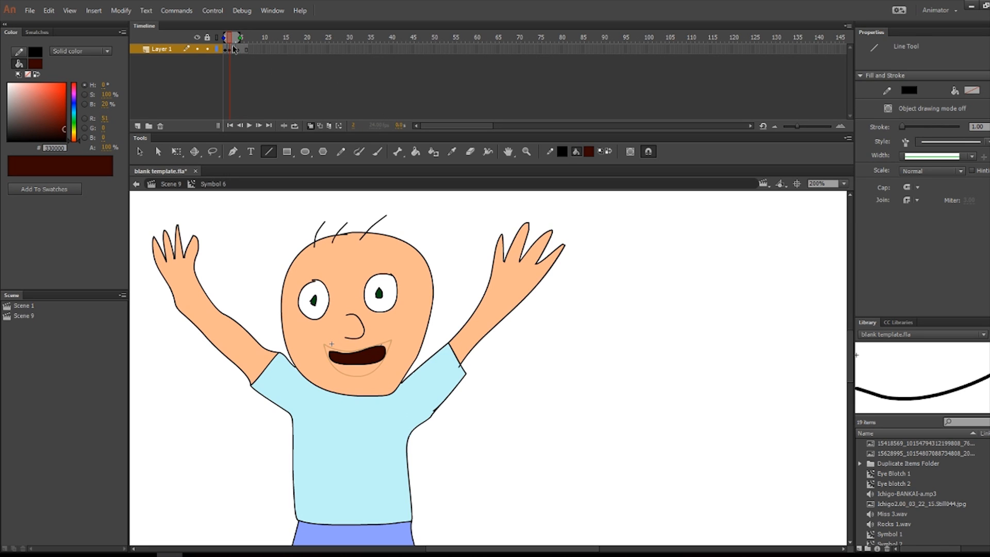
click(452, 151)
click(365, 356)
click(242, 49)
click(367, 362)
key(n)
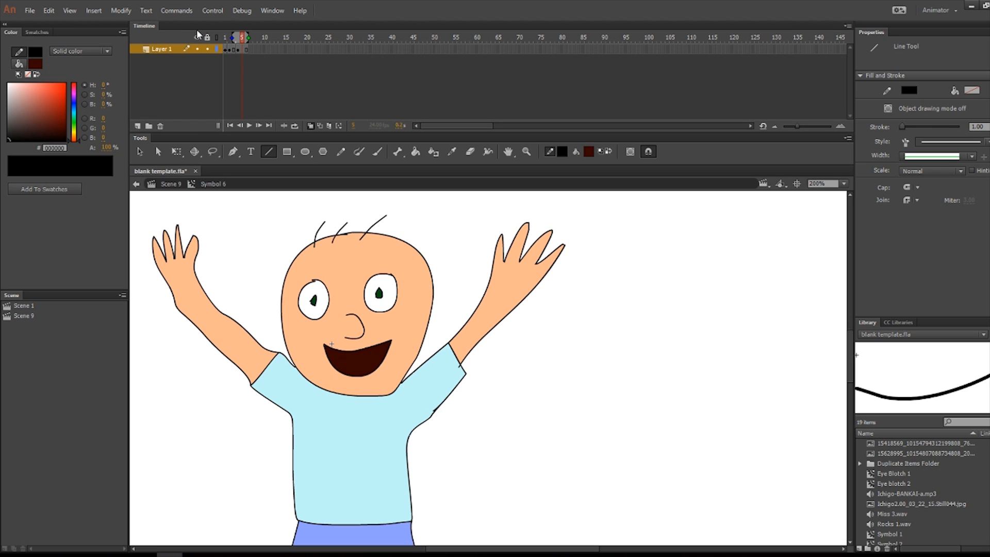
Insert a blank keyframe at frame 7 and paste a copy of the frame 1 smile in place on it
click(250, 50)
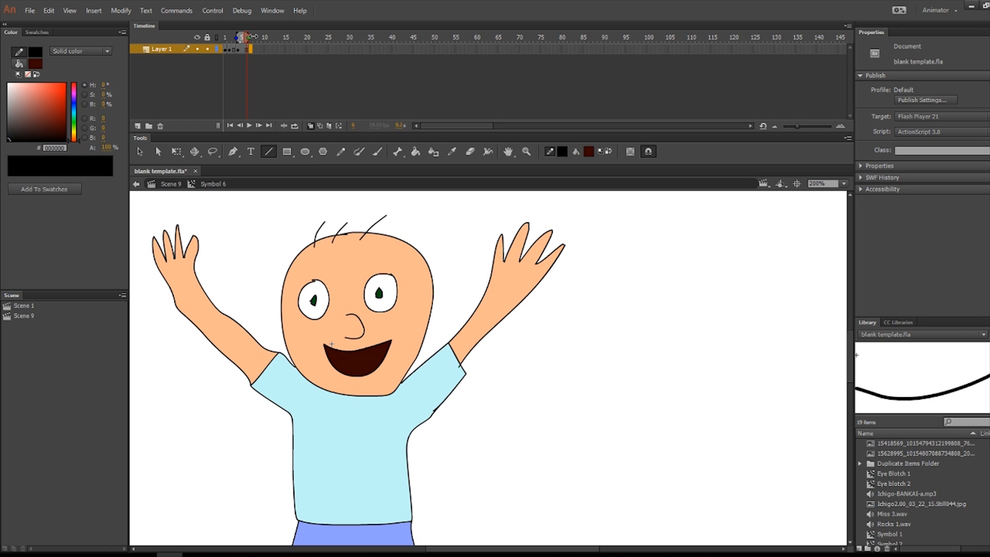
click(253, 37)
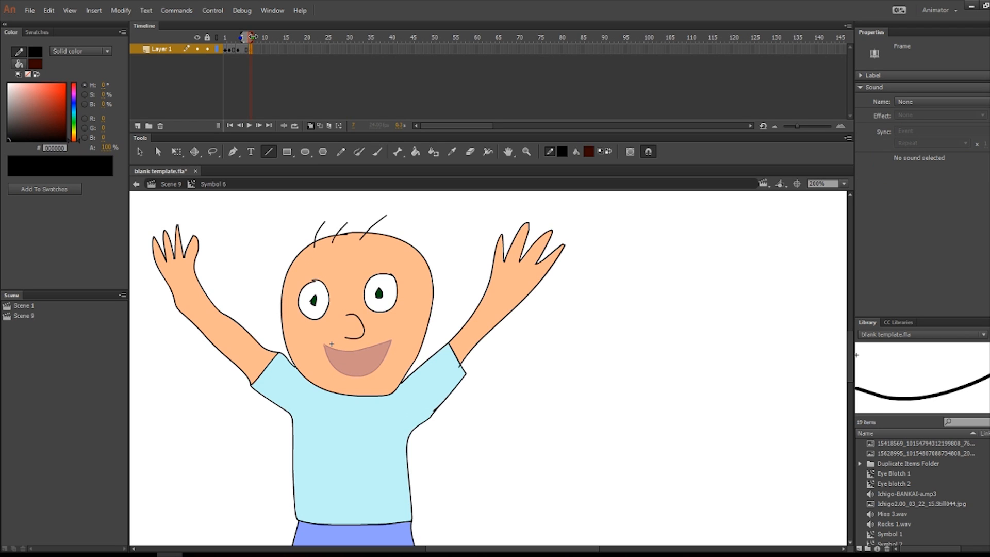
click(226, 50)
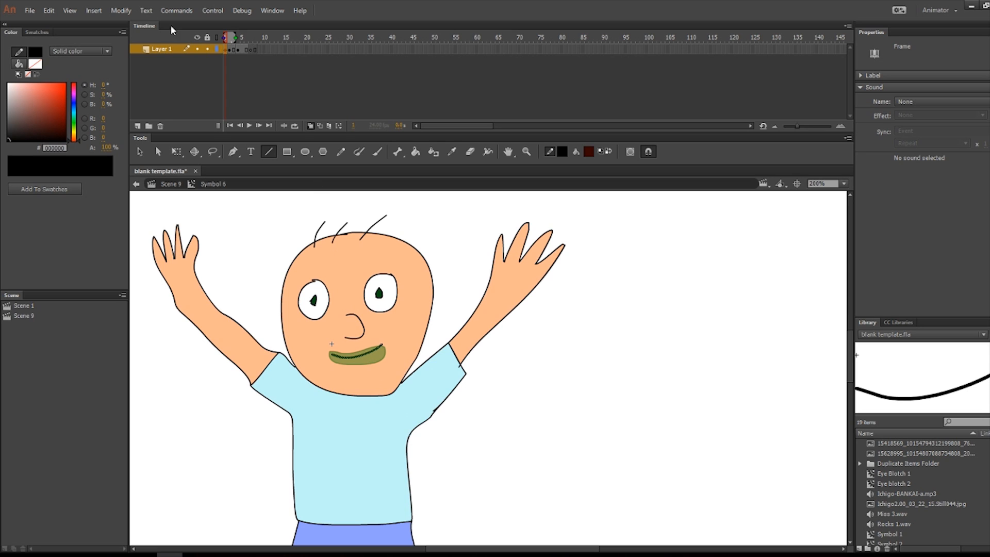
click(49, 10)
click(64, 60)
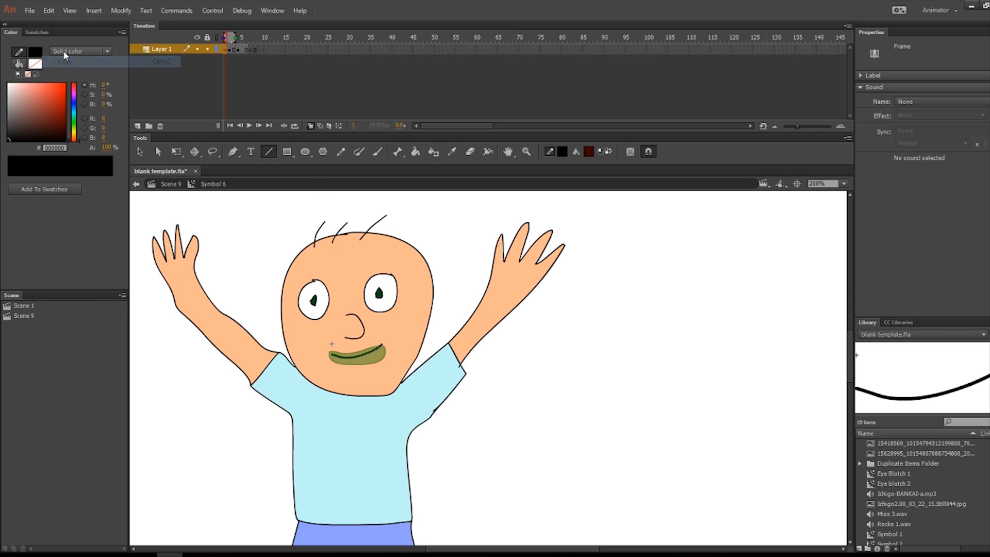
click(251, 50)
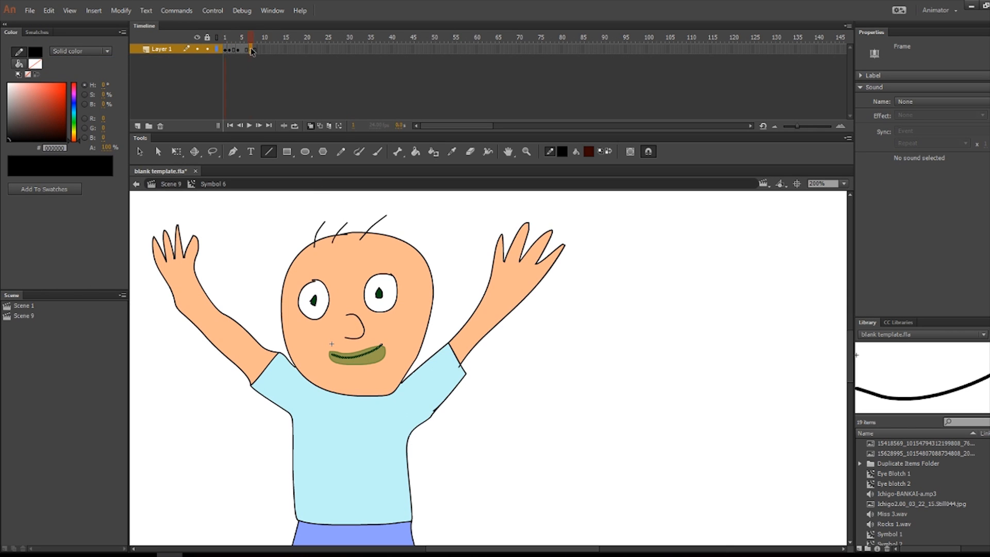
click(53, 10)
click(77, 85)
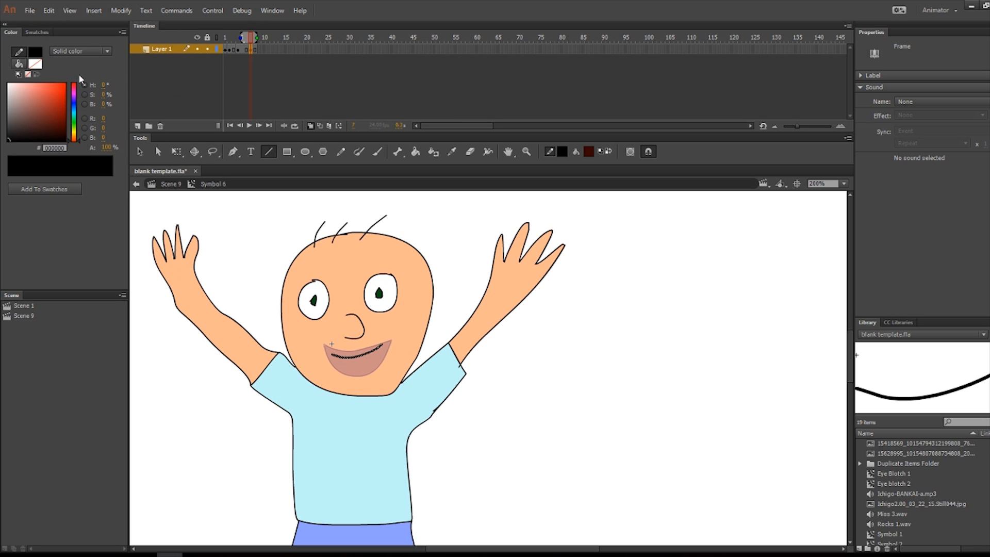
Copy the slightly open mouth from frame 3 and paste it in place at frame 9, extending its exposure
click(233, 49)
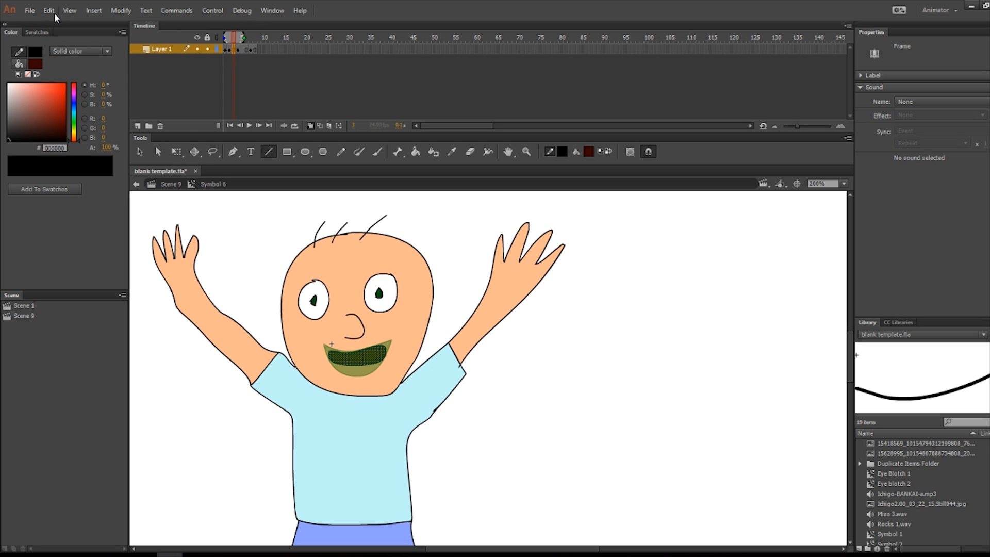
click(49, 11)
click(72, 63)
click(258, 50)
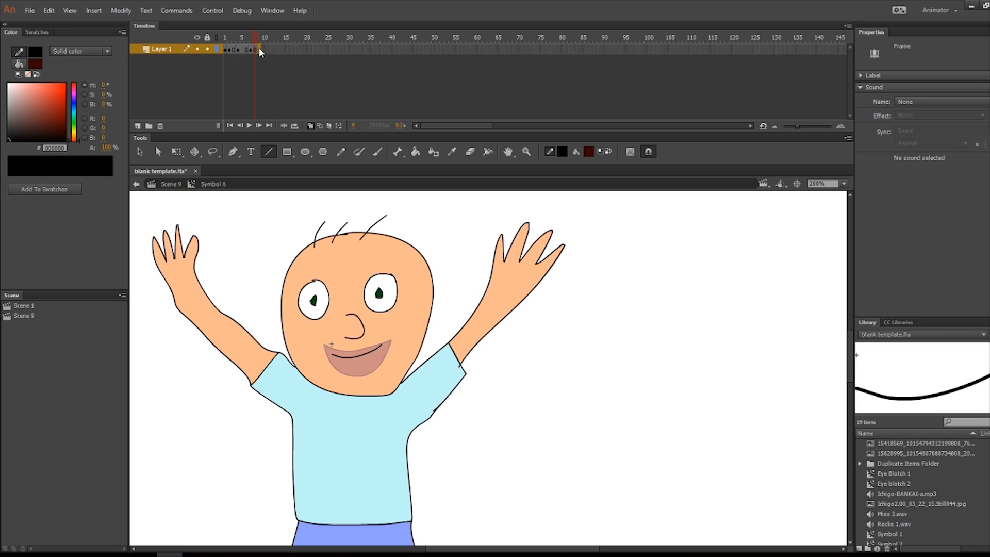
click(252, 36)
drag(252, 37, 258, 36)
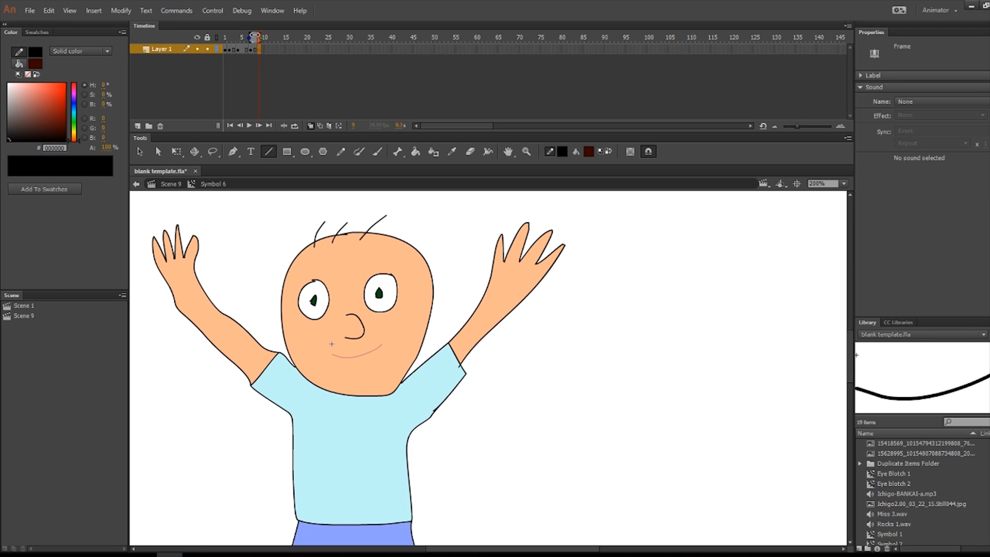
key(F5)
key(F5)
click(48, 10)
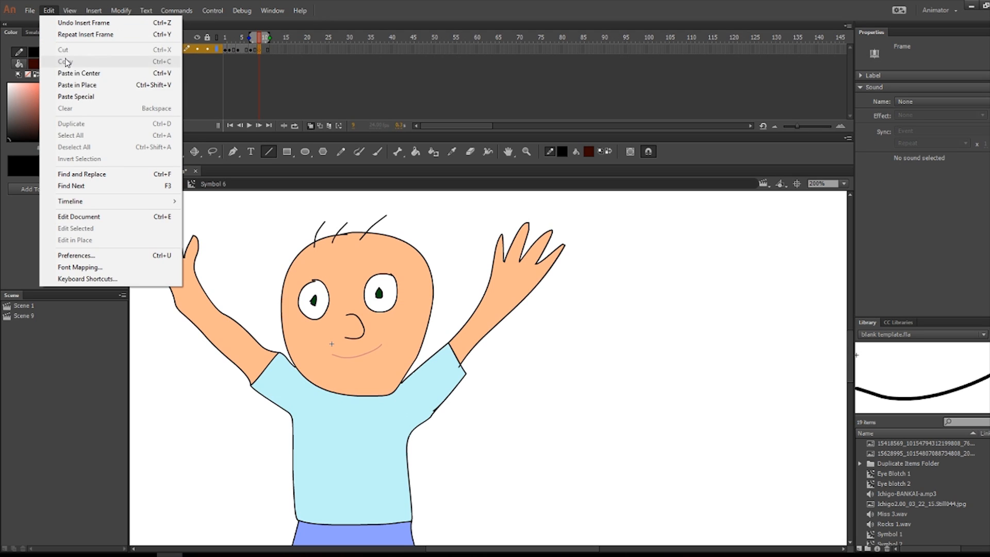
click(56, 85)
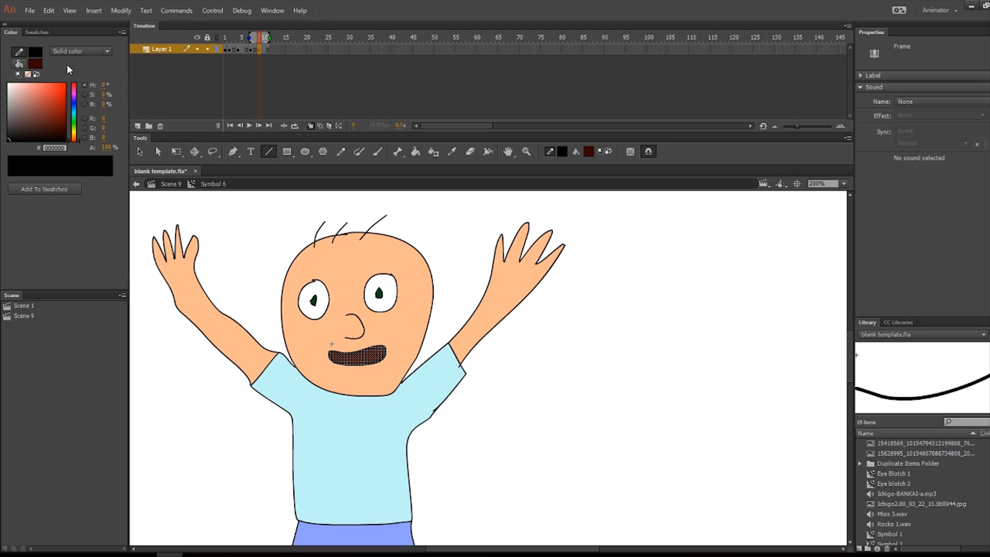
Copy the wide-open mouth from frame 5 and paste it in place in a new keyframe at frame 12
click(241, 50)
click(48, 10)
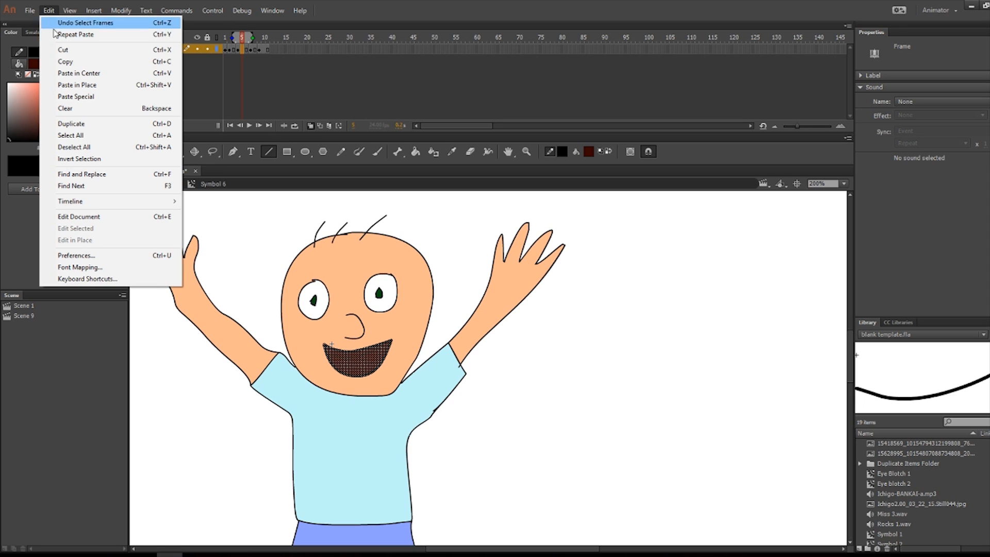
click(178, 57)
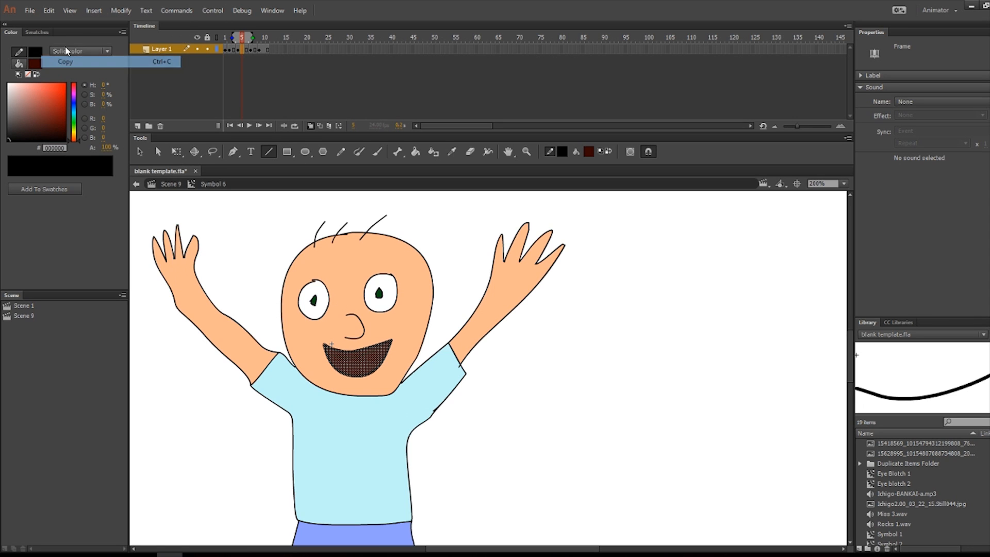
click(268, 49)
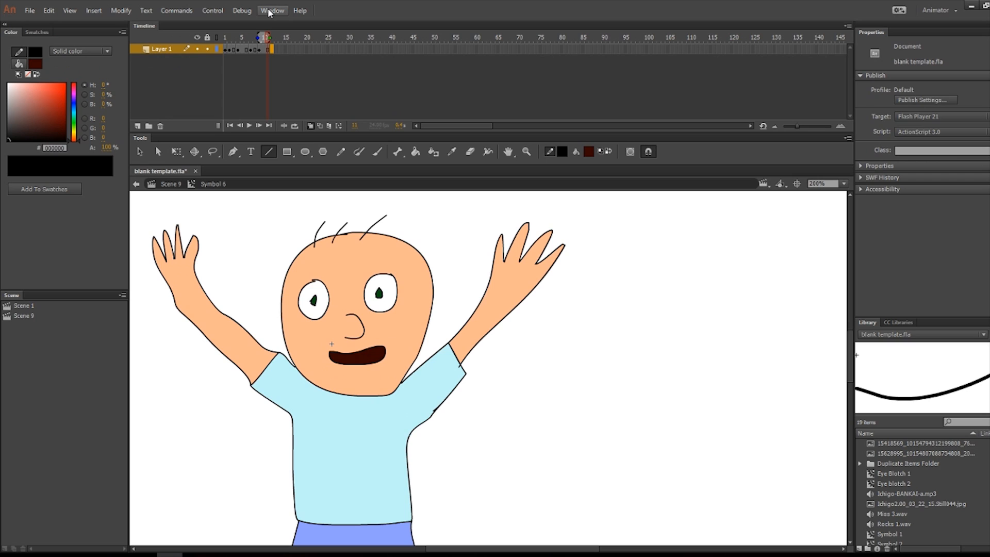
key(F6)
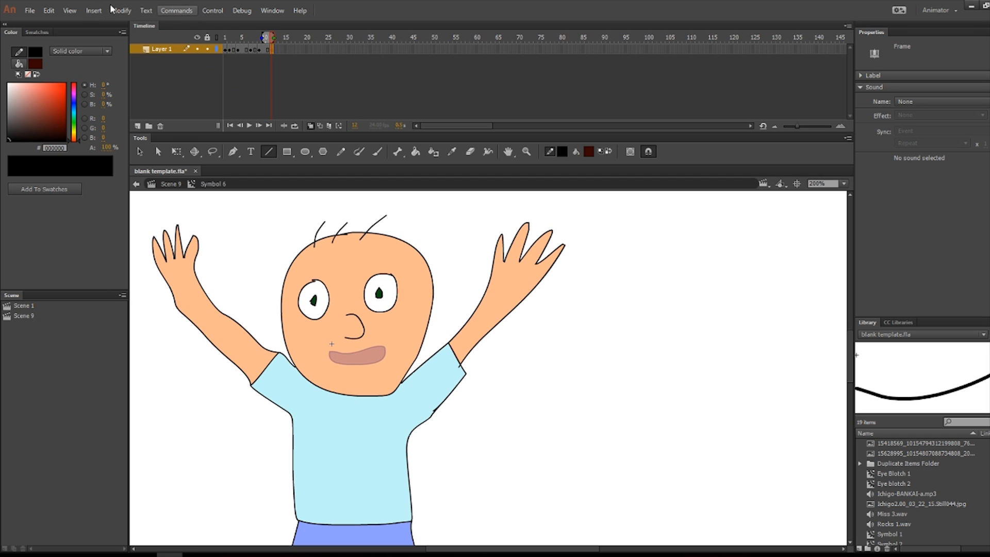
click(48, 10)
click(61, 73)
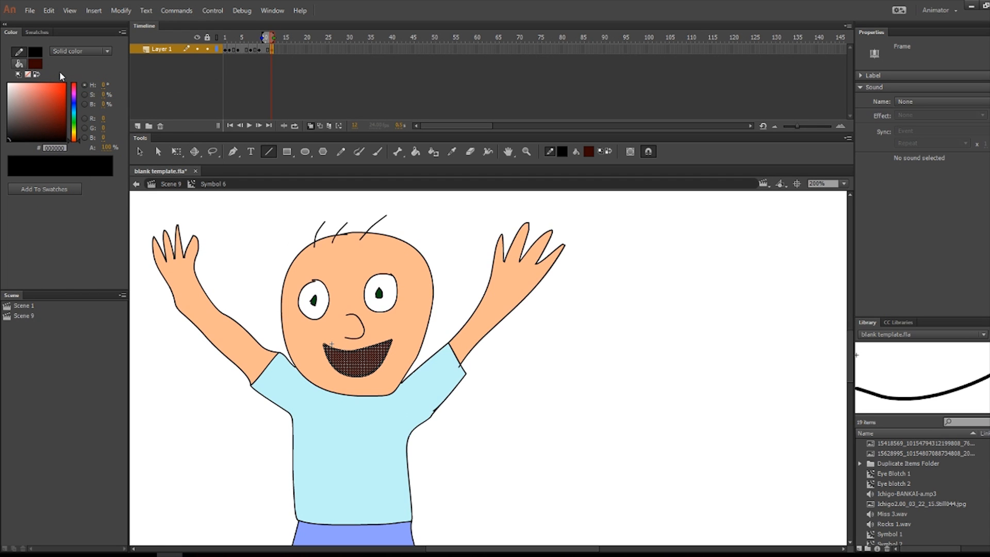
key(F6)
Return to Scene 9 and test the scene to preview the mouth animation, closing the preview when done
click(169, 184)
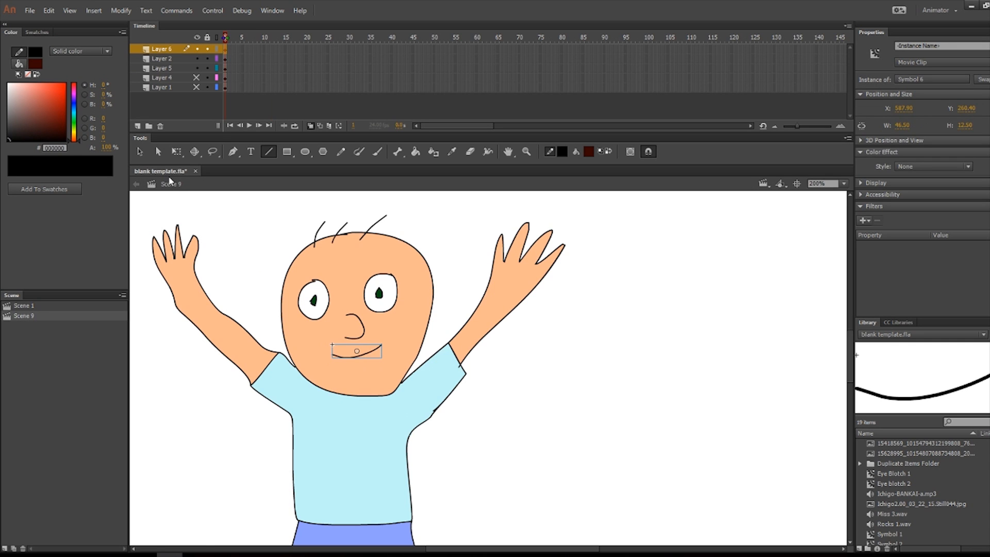
click(212, 10)
click(244, 113)
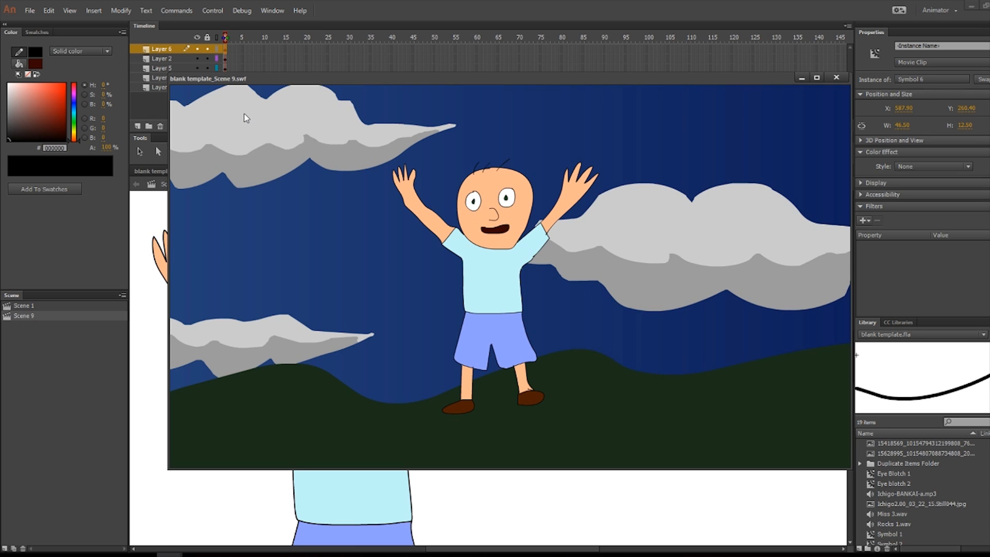
click(837, 78)
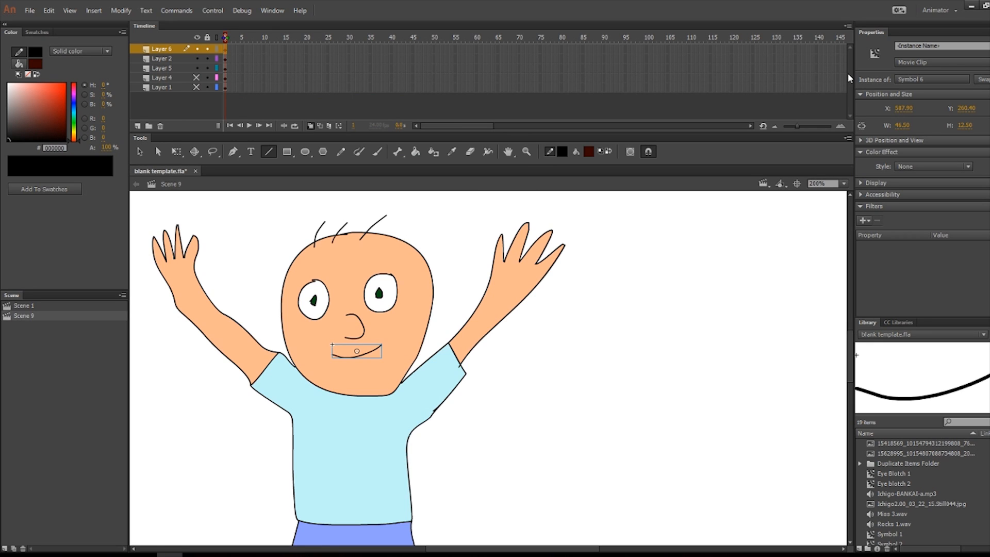
Convert the raised arm on Layer 2 to a Movie Clip symbol and open it for editing
key(v)
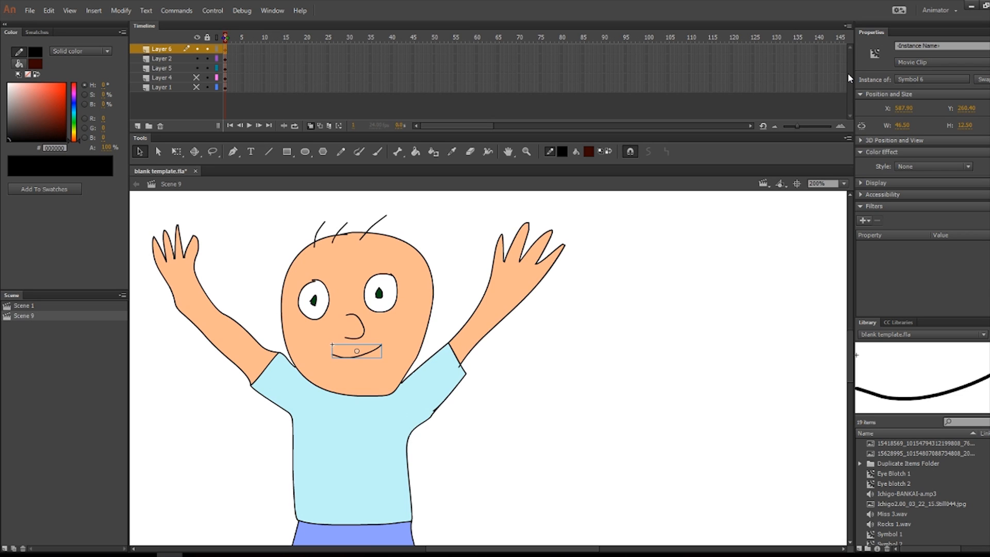
click(498, 416)
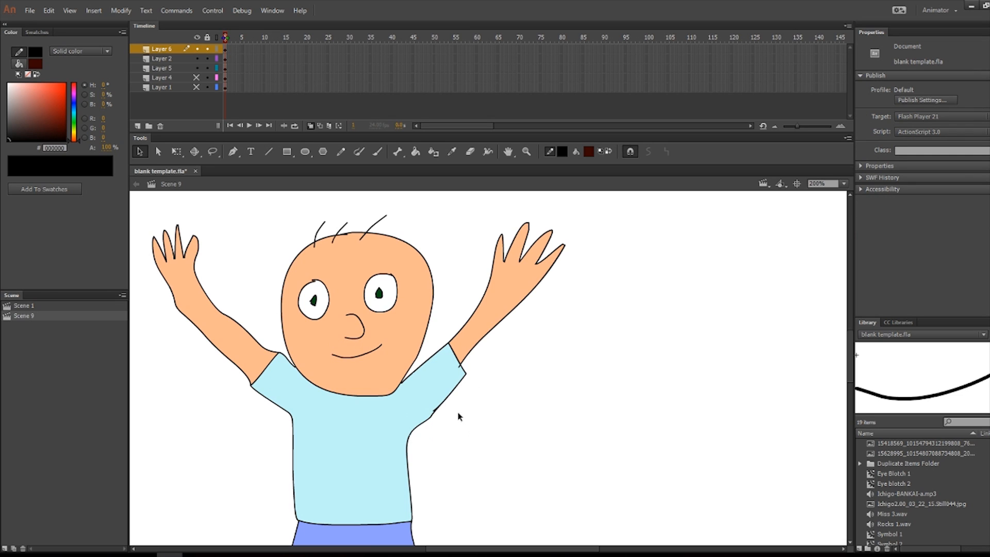
click(226, 57)
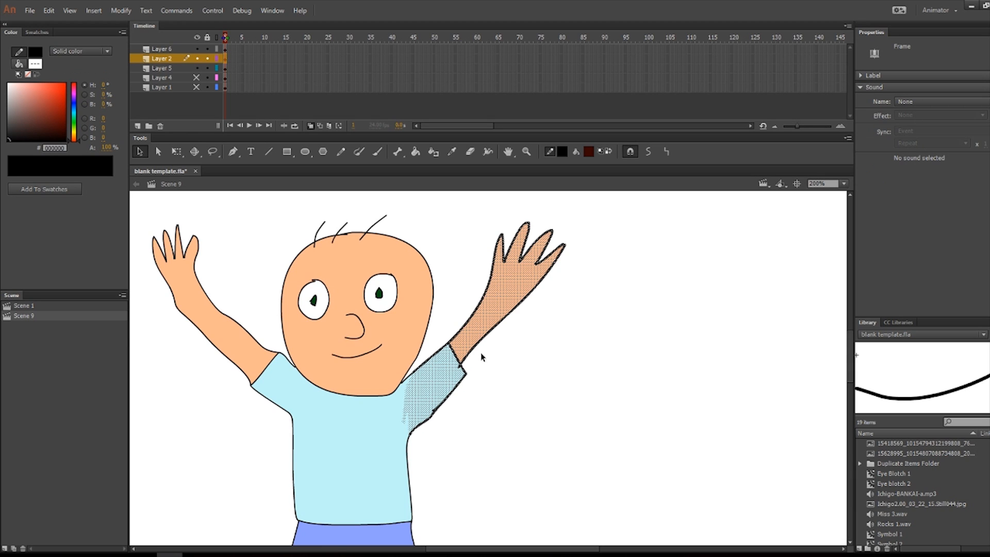
click(49, 10)
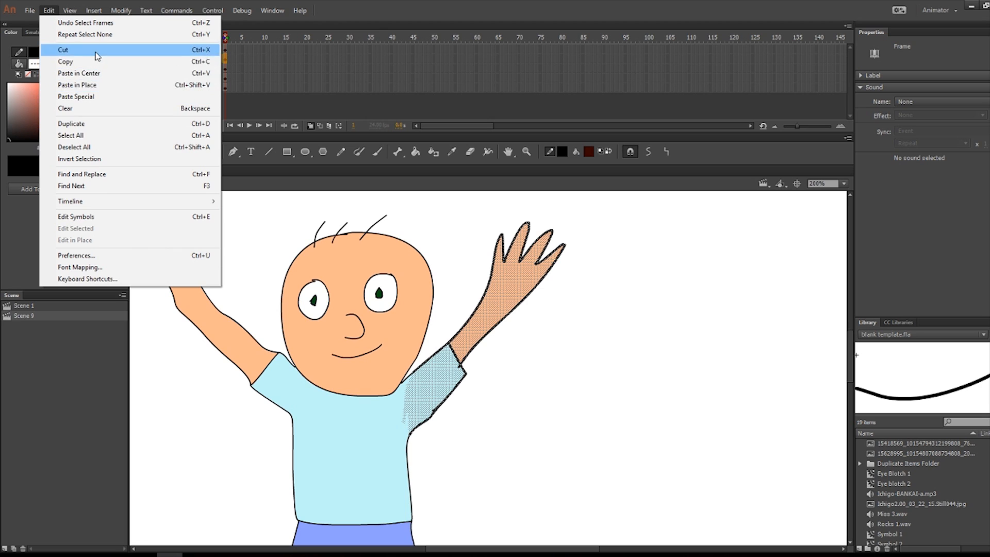
click(123, 10)
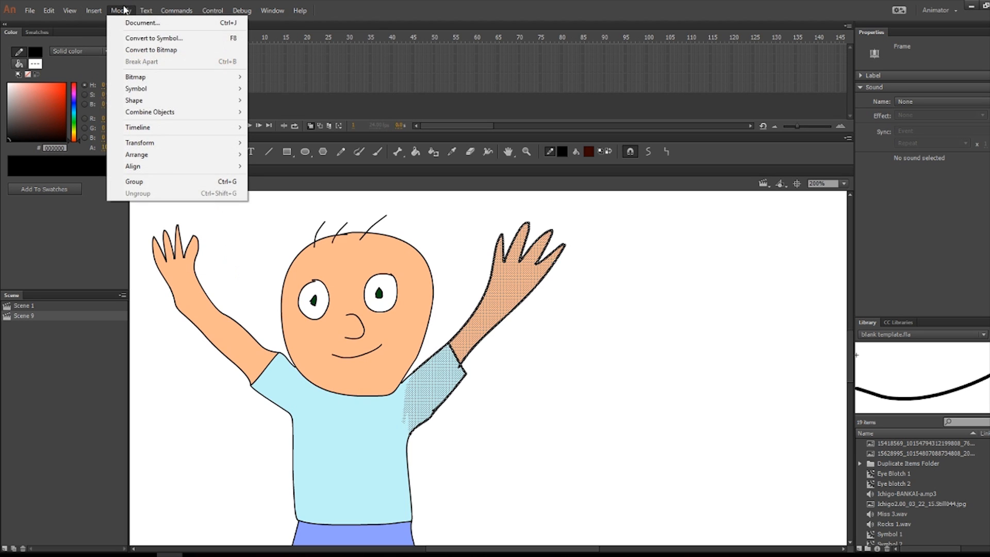
click(153, 38)
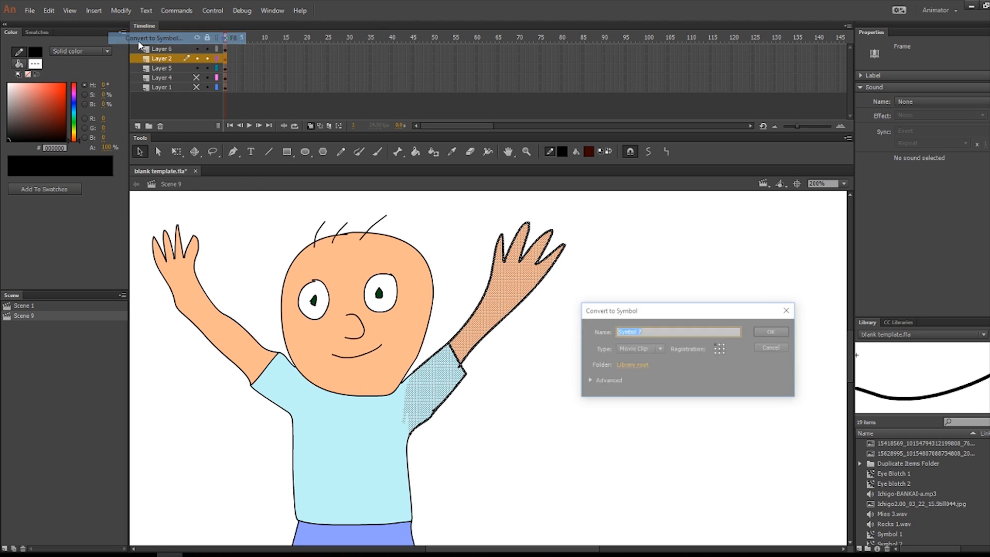
click(773, 332)
double_click(447, 379)
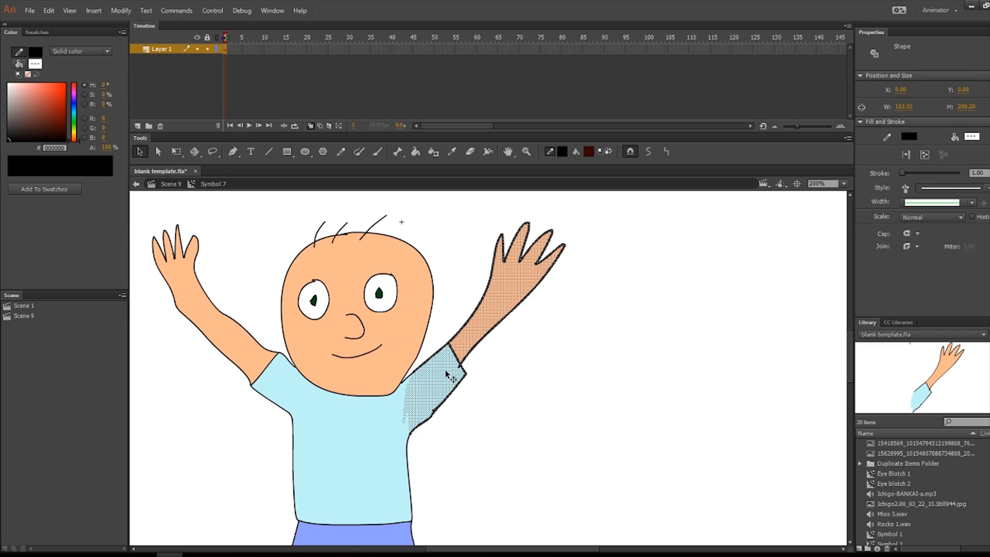
scroll(516, 388, down, 3)
click(527, 391)
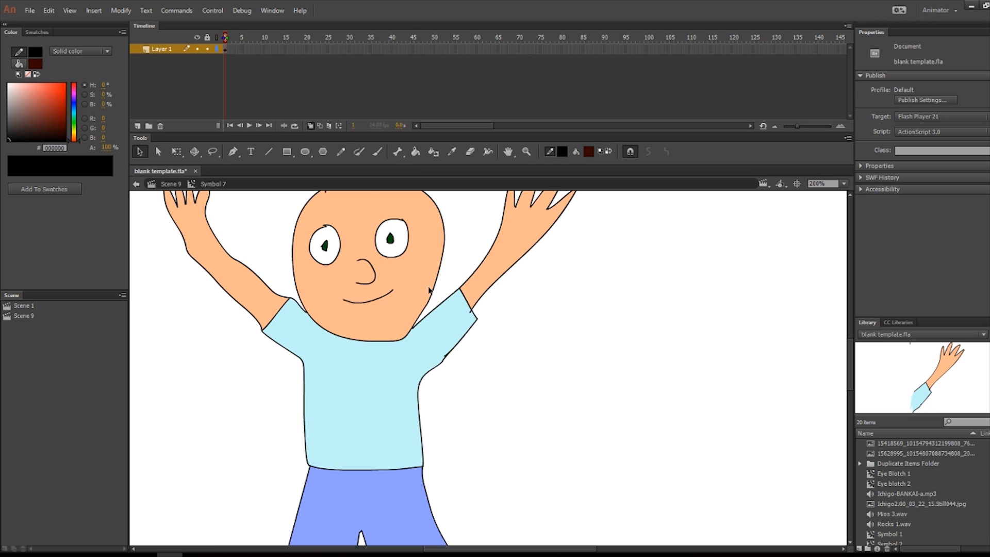
key(y)
drag(516, 407, 675, 379)
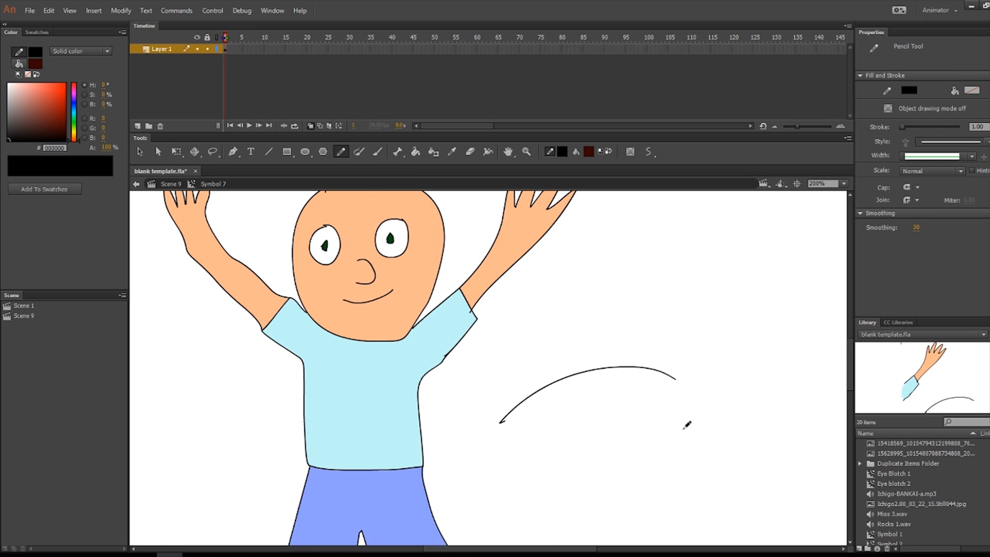
key(ctrl+z)
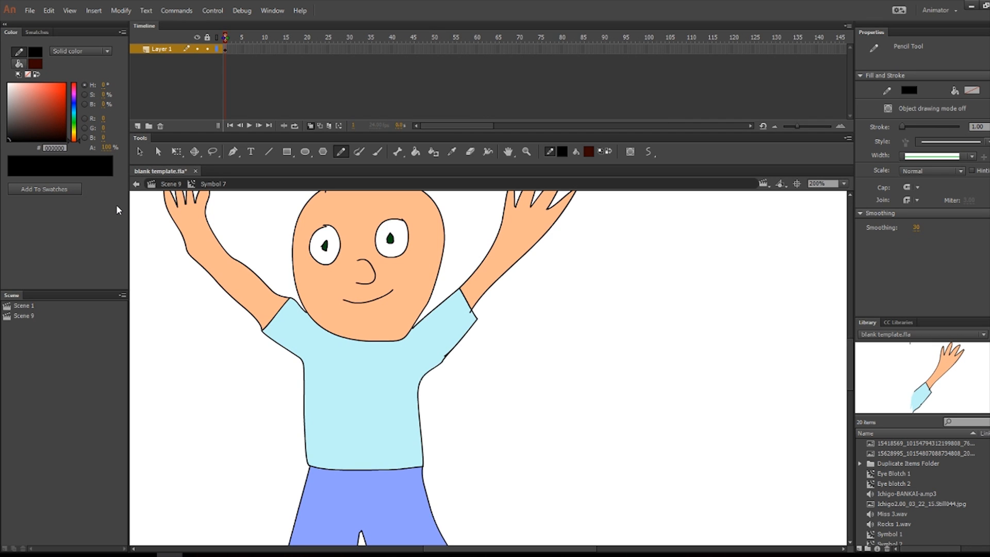
Copy the arm from the first keyframe and paste it in place in a new blank keyframe at frame 3
scroll(512, 340, up, 3)
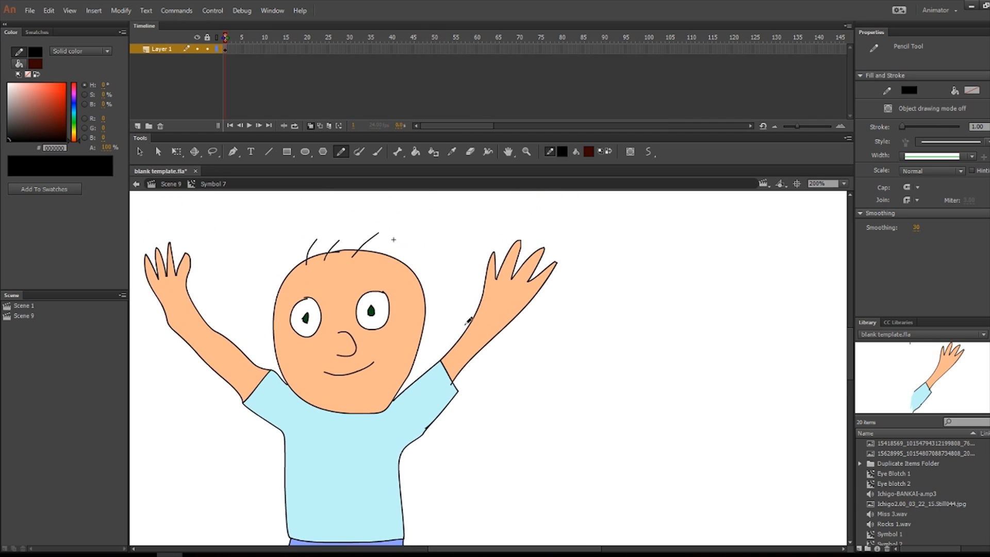
scroll(468, 321, down, 2)
click(233, 47)
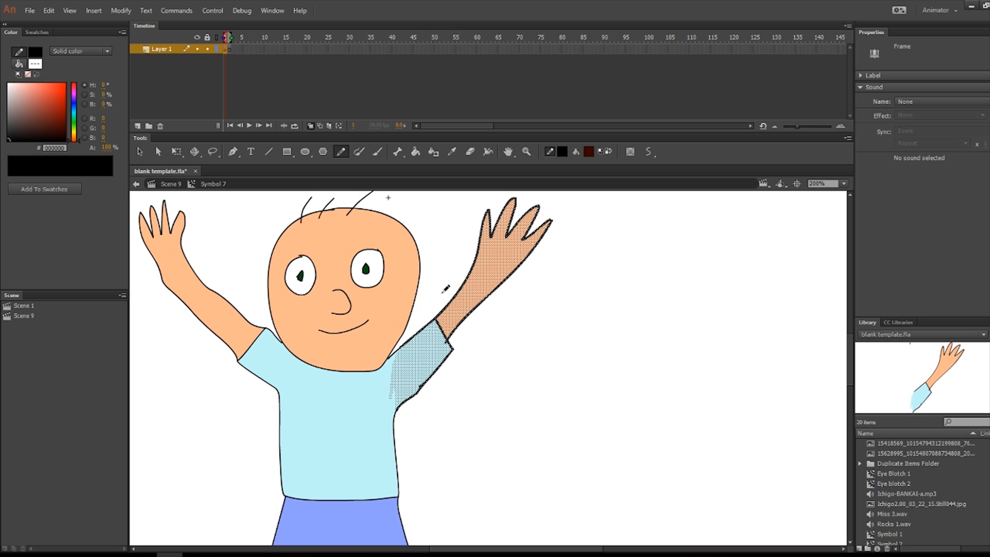
click(49, 10)
click(58, 60)
click(233, 49)
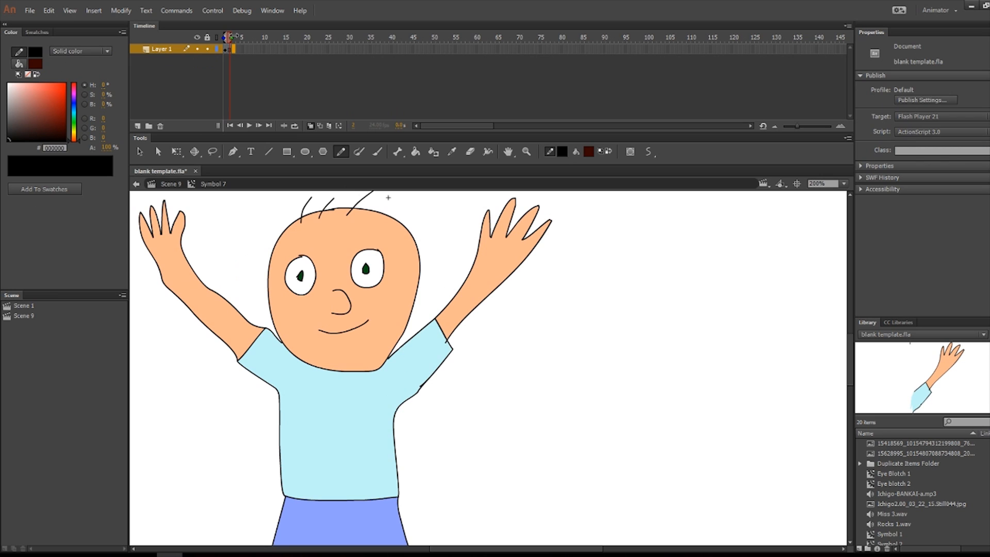
click(233, 37)
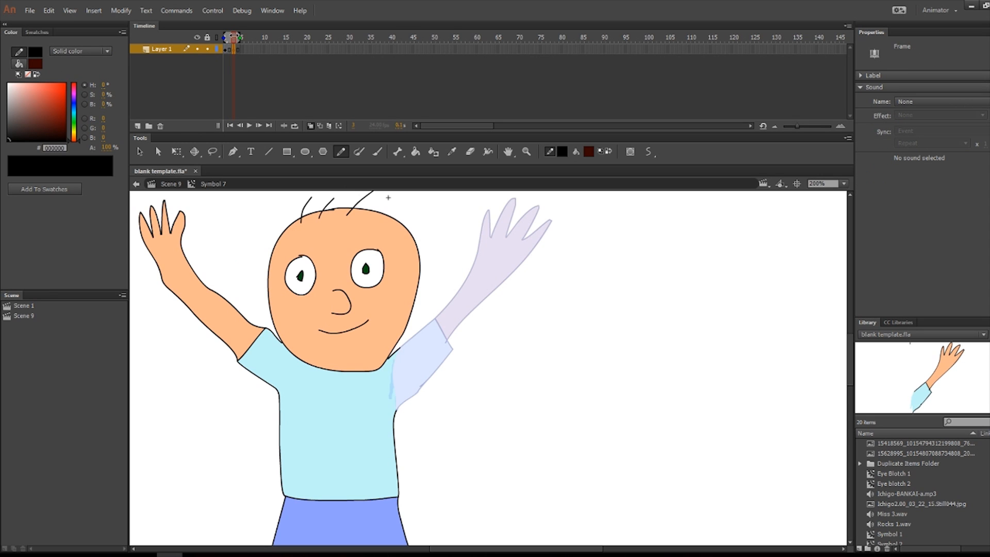
click(48, 11)
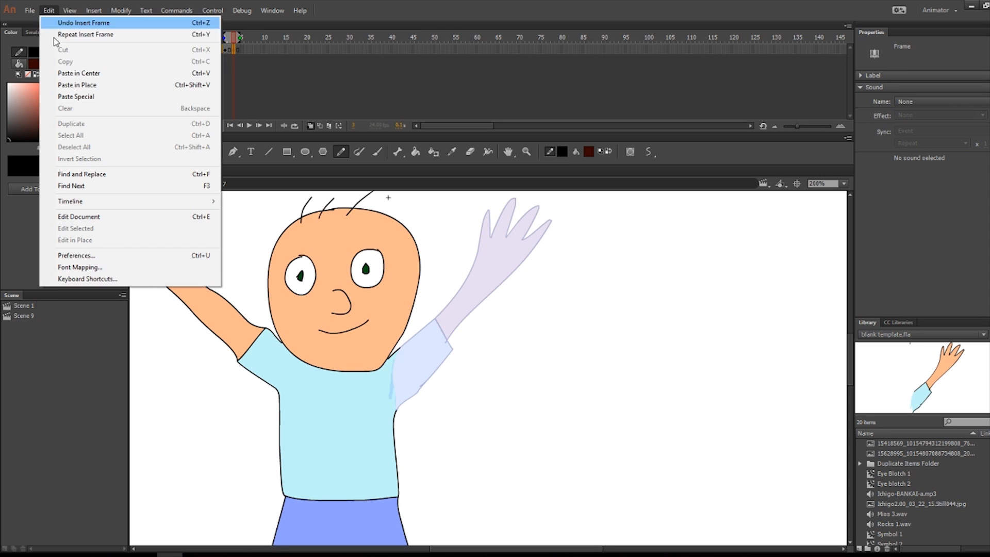
click(61, 83)
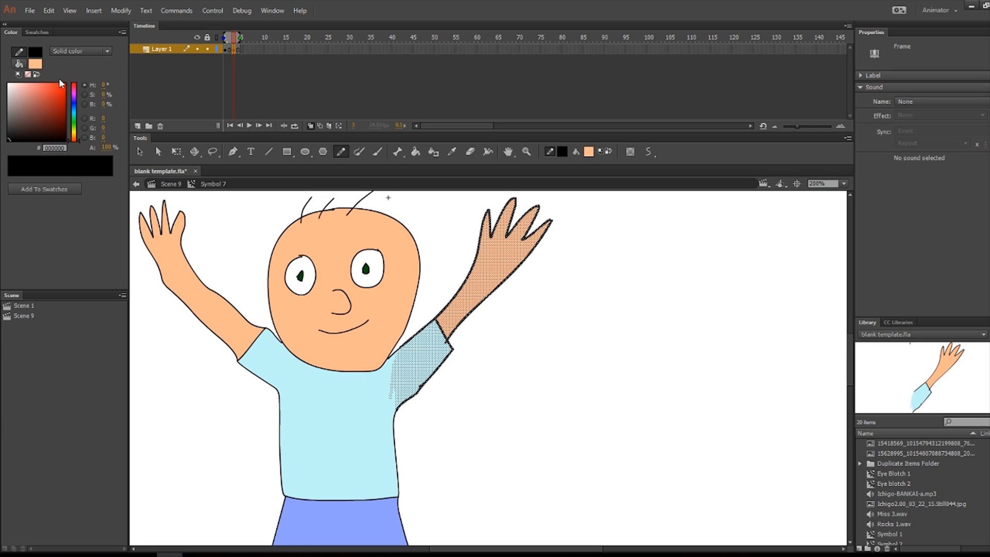
Move the pasted arm's transform pivot to the armpit and rotate the arm clockwise into a lower pose with Free Transform
key(q)
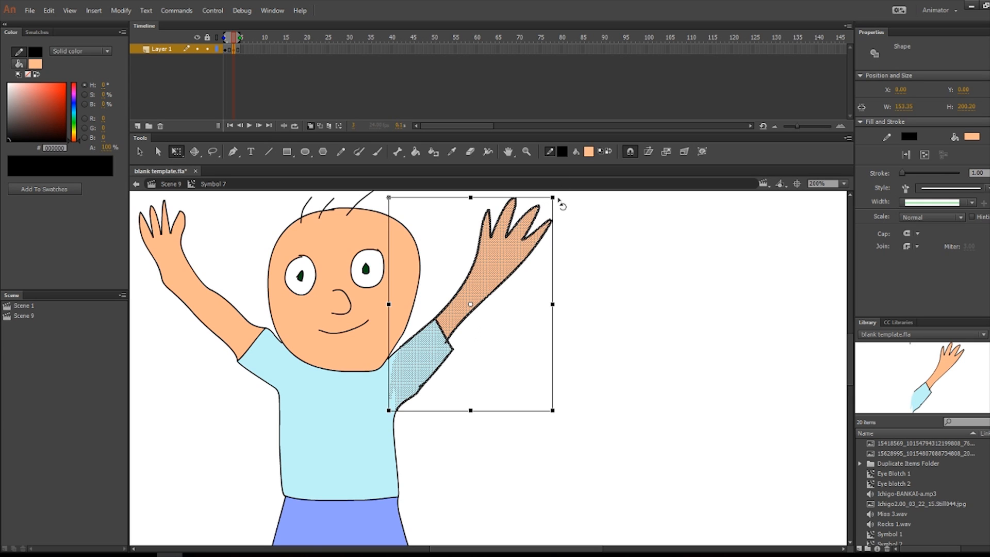
drag(558, 201, 560, 272)
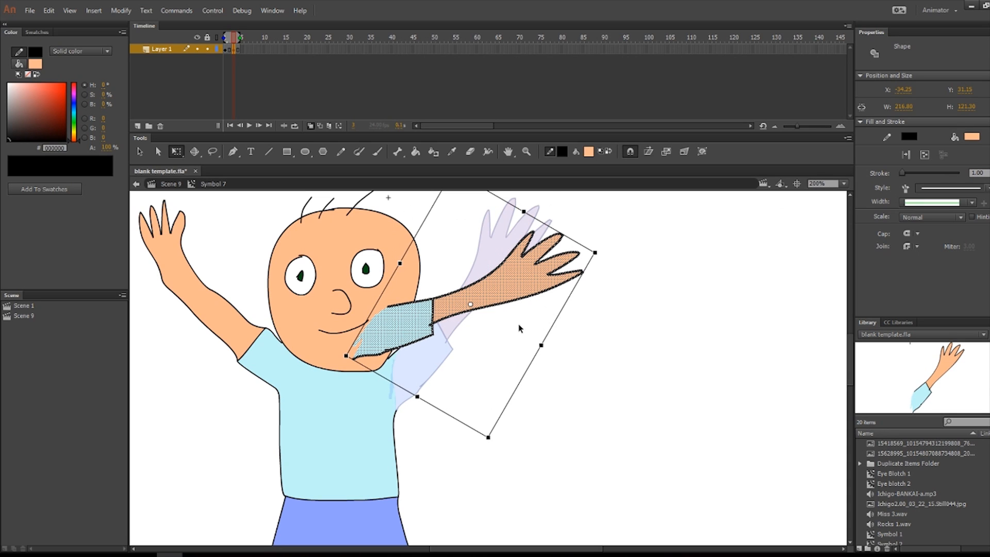
key(ctrl+z)
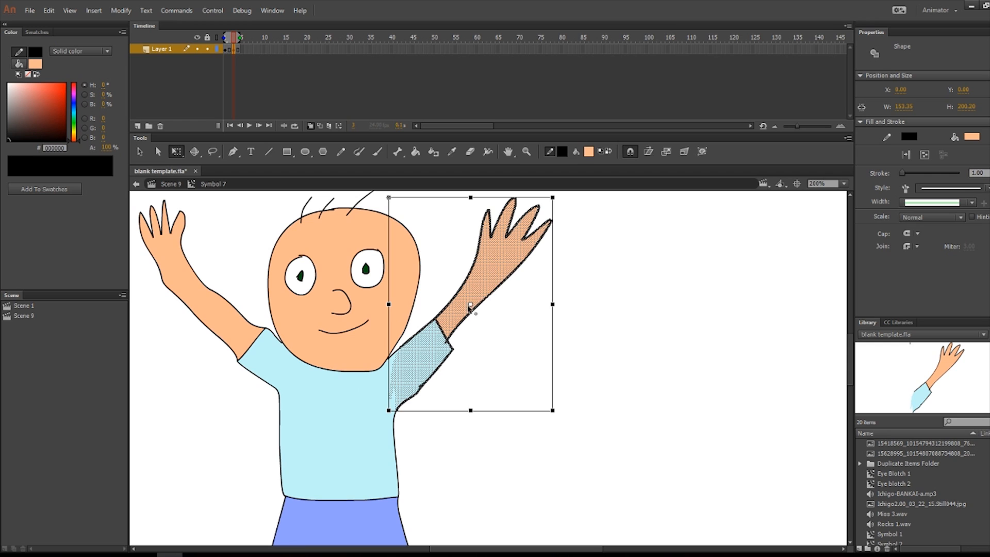
drag(470, 304, 397, 408)
drag(560, 197, 597, 286)
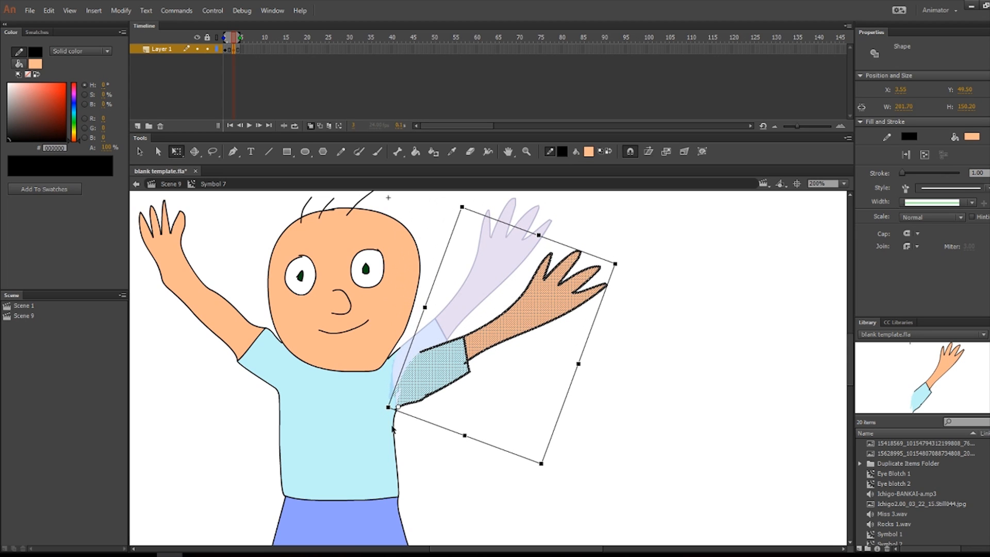
click(436, 458)
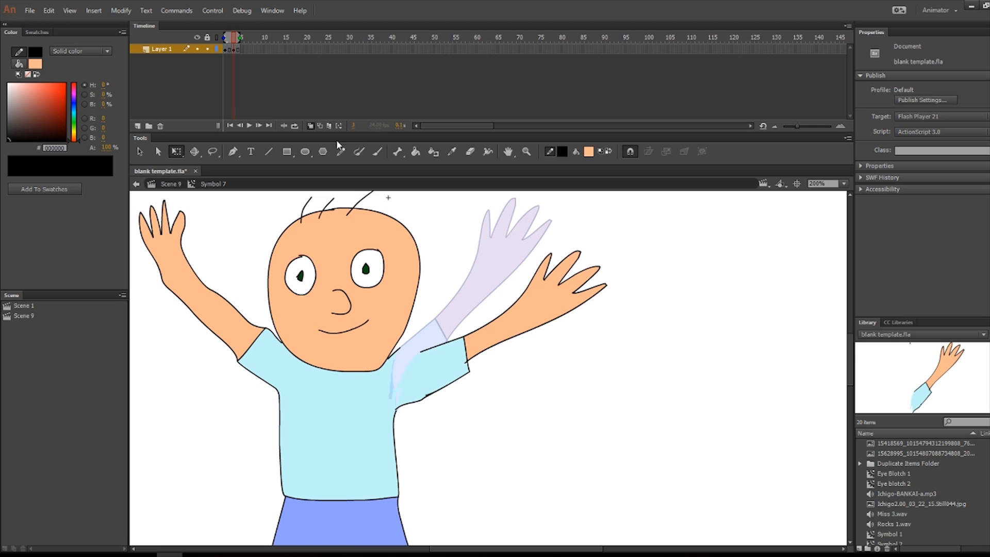
key(n)
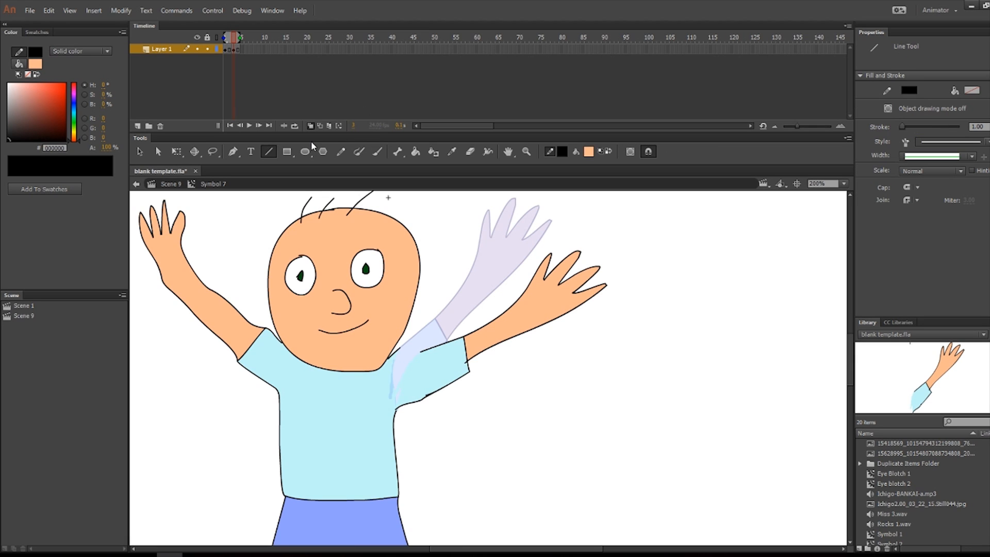
Extend the lowered sleeve's upper outline to the shoulder and brush the shoulder overlap with the light blue sampled from the sleeve
drag(416, 351, 389, 358)
key(i)
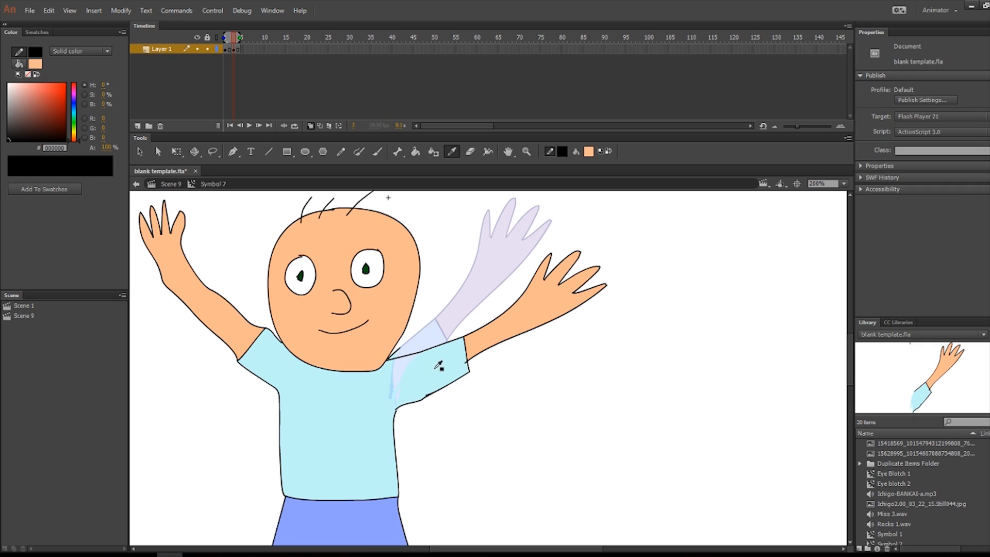
click(428, 370)
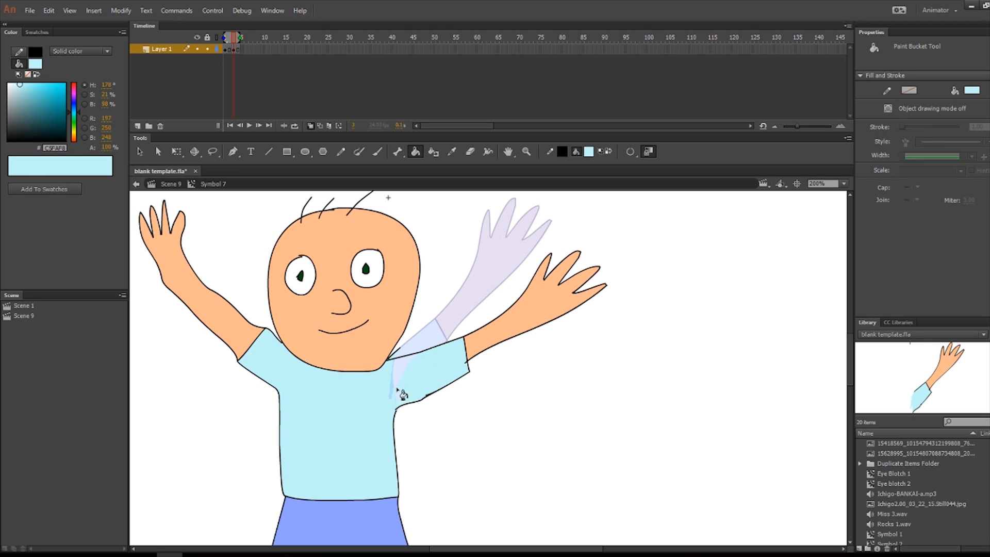
click(378, 151)
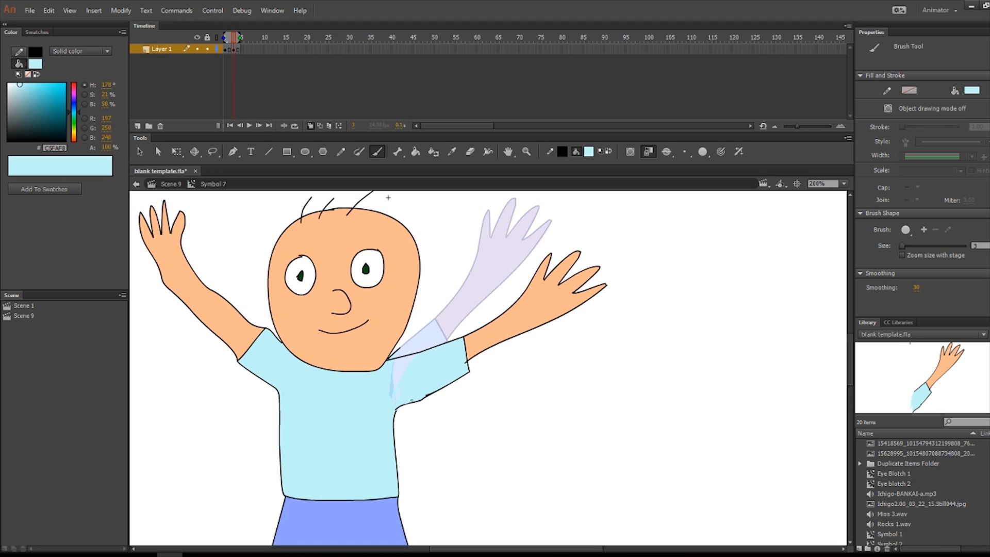
click(415, 151)
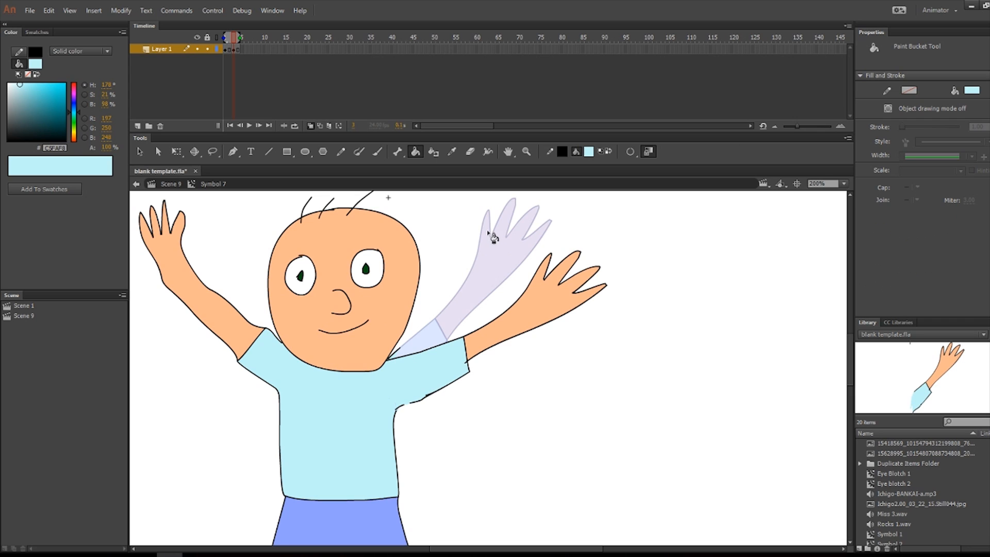
Copy the lowered arm from frame 3 and paste it in place in a new blank keyframe at frame 5
click(235, 50)
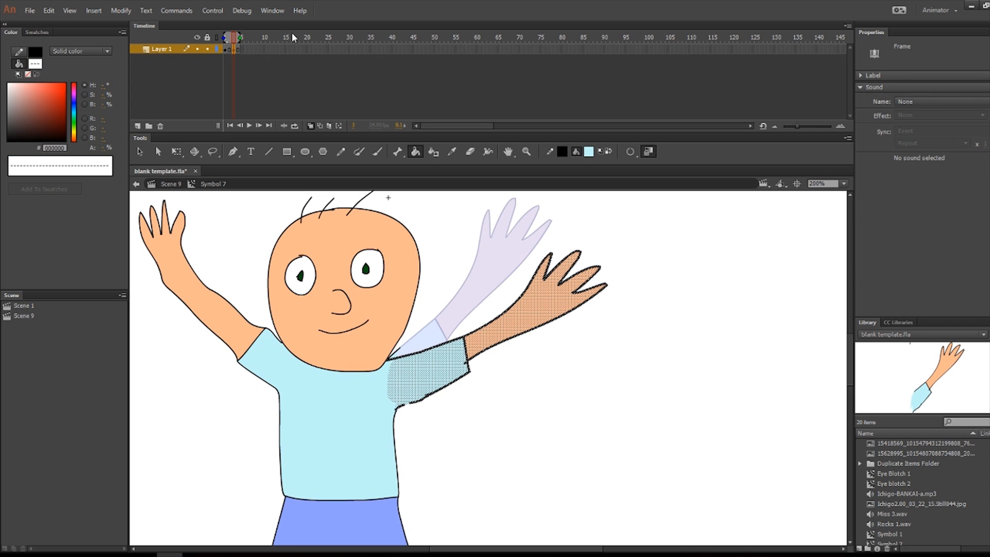
click(48, 10)
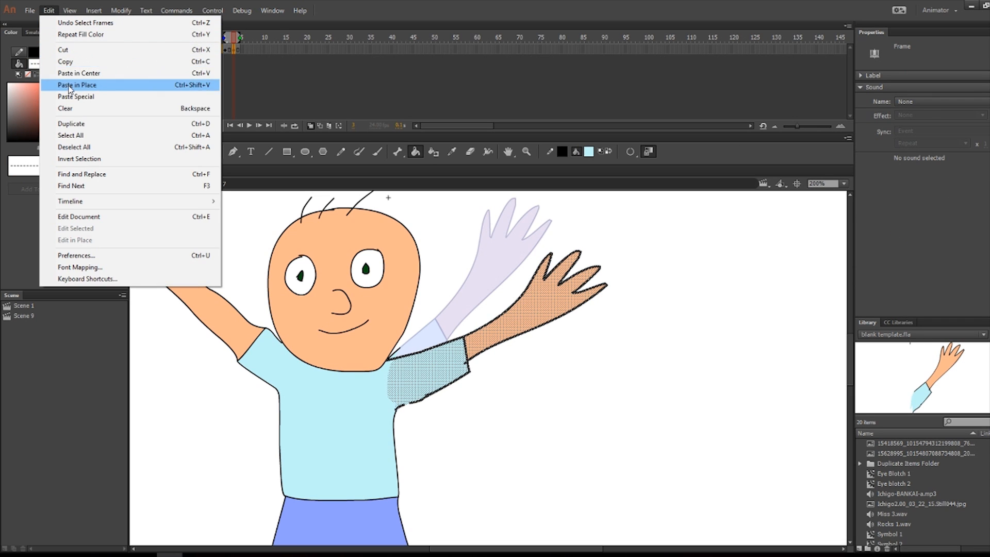
click(79, 62)
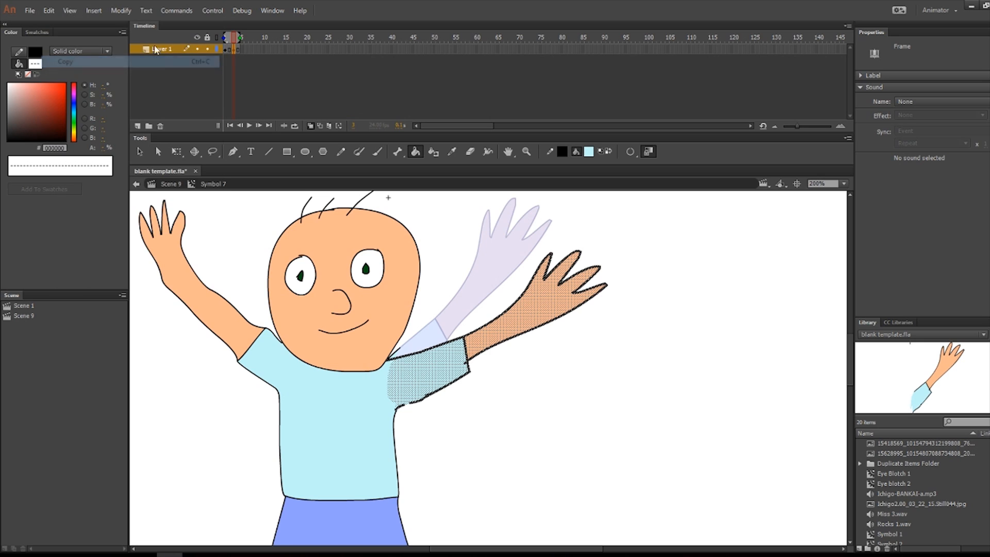
click(242, 49)
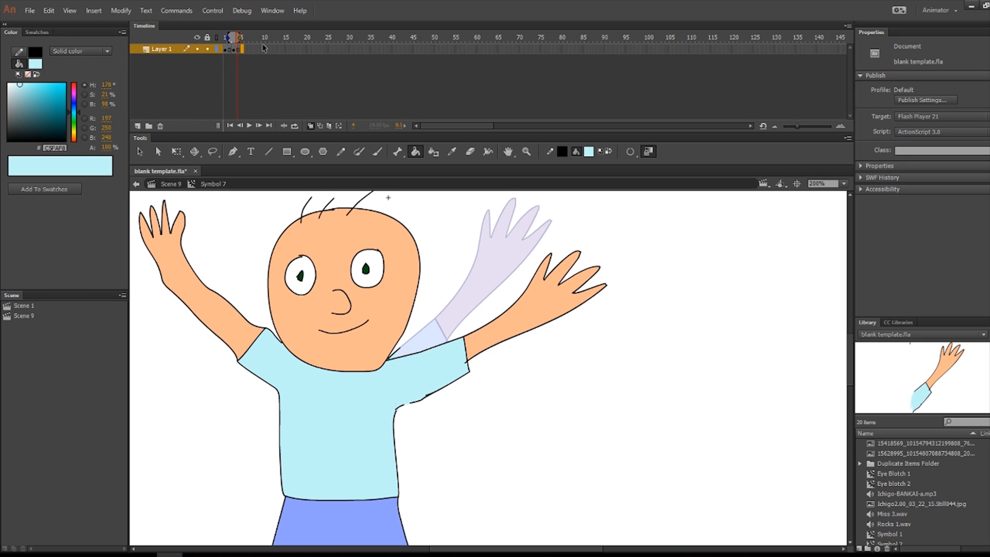
key(F7)
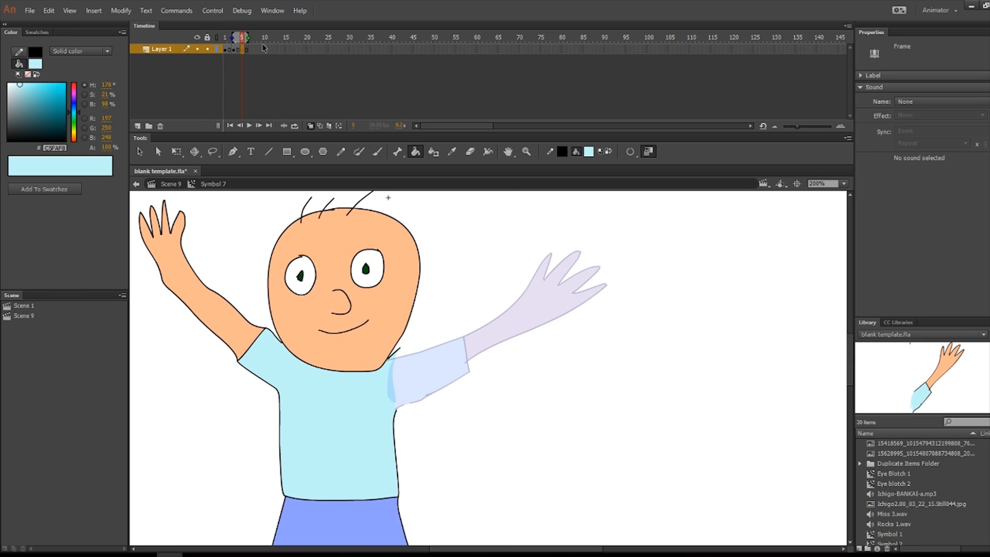
click(49, 10)
click(60, 85)
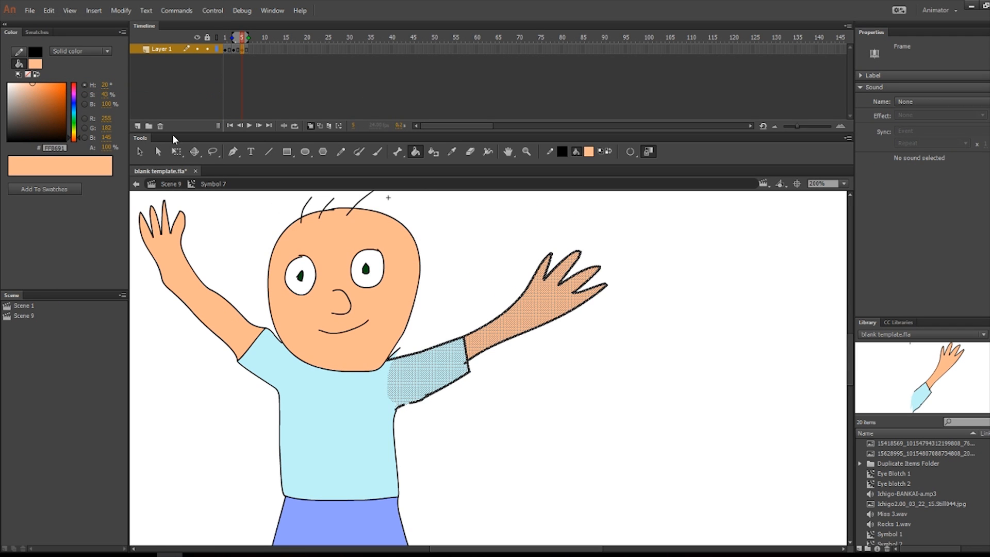
Rotate the frame 5 arm slightly clockwise about the armpit with Free Transform so it sits lower than the previous pose
click(176, 150)
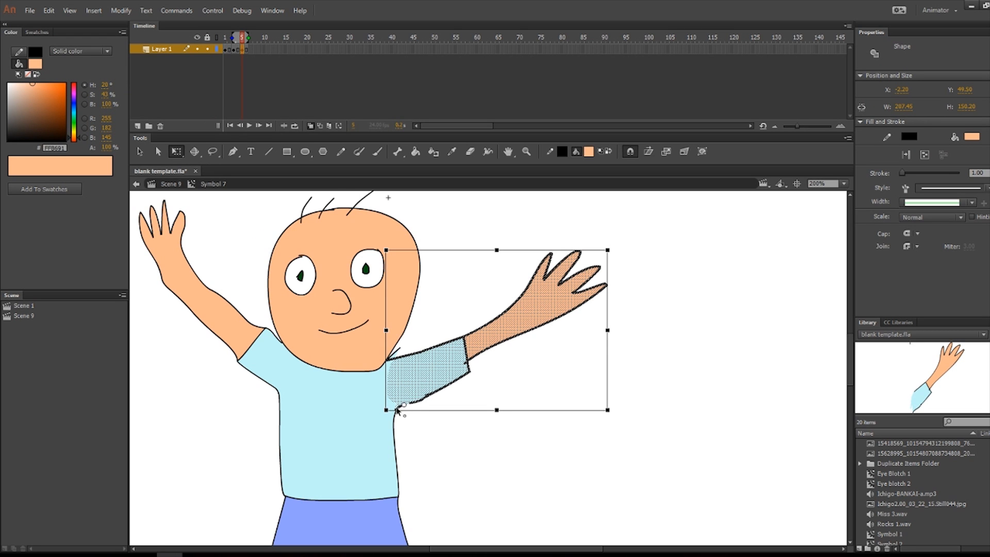
drag(616, 250, 631, 298)
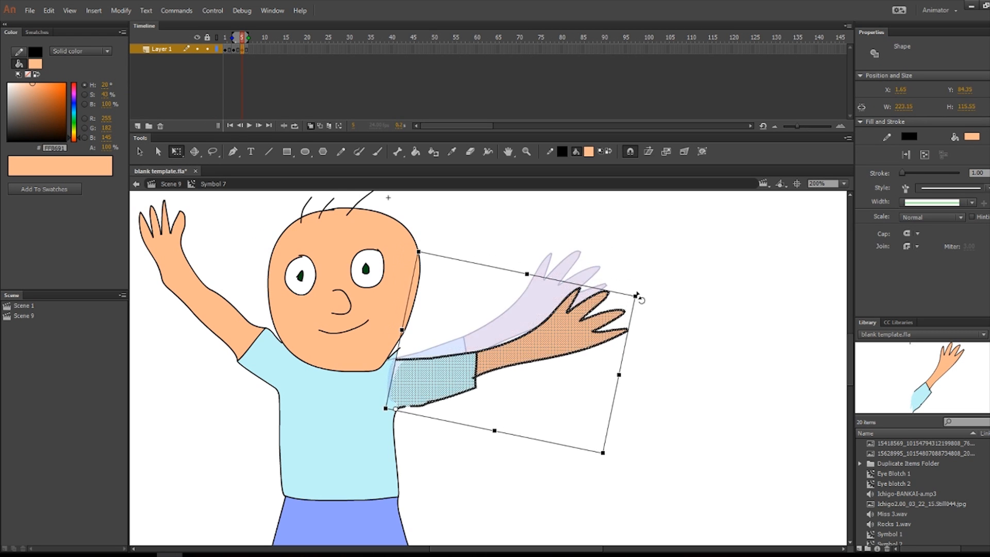
click(662, 356)
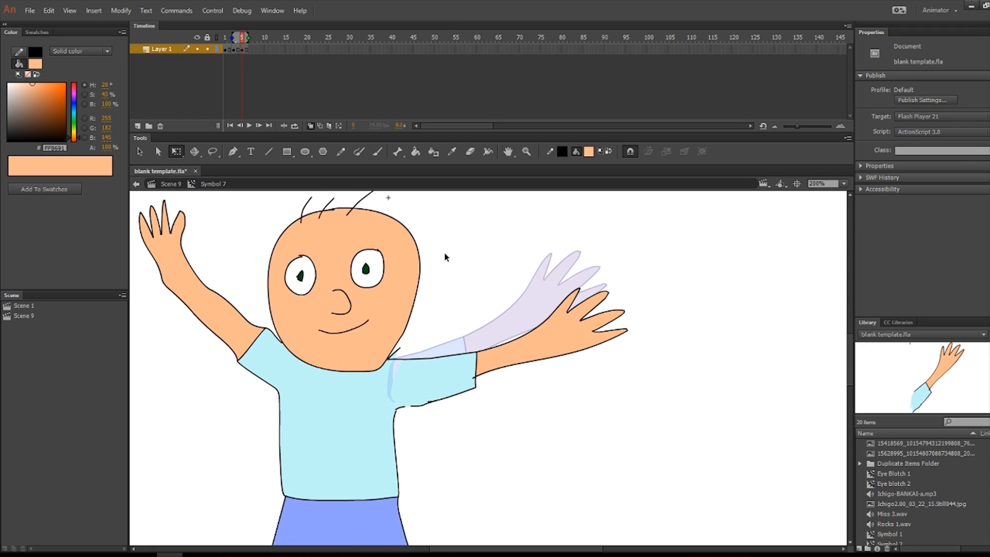
Sample the sleeve's light blue and brush it over the shoulder overlap on the frame 5 arm
click(451, 153)
click(411, 381)
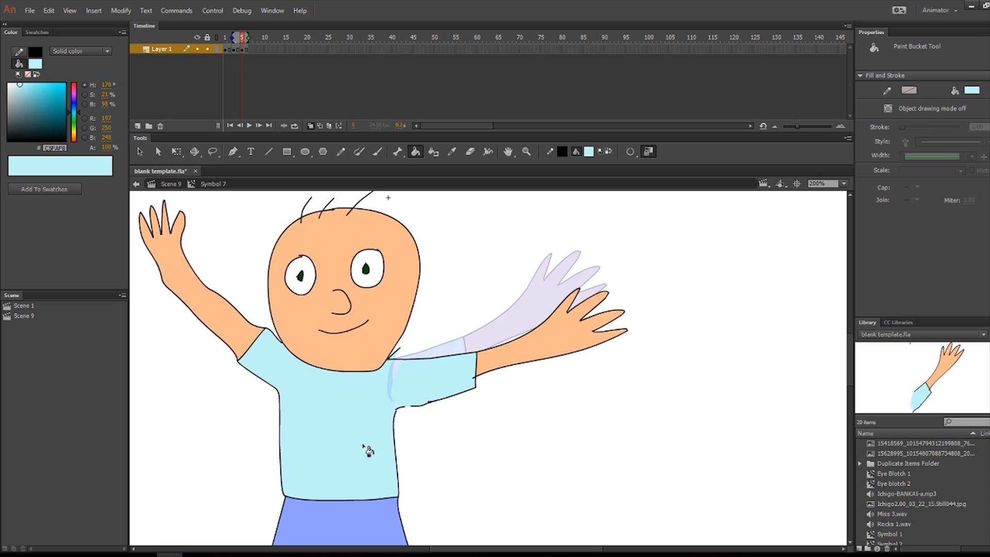
click(377, 152)
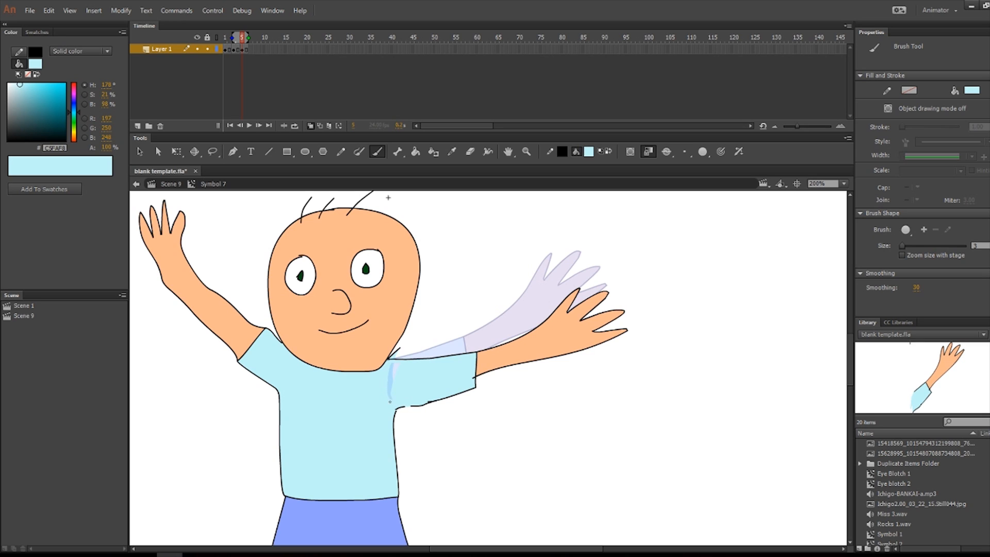
click(417, 151)
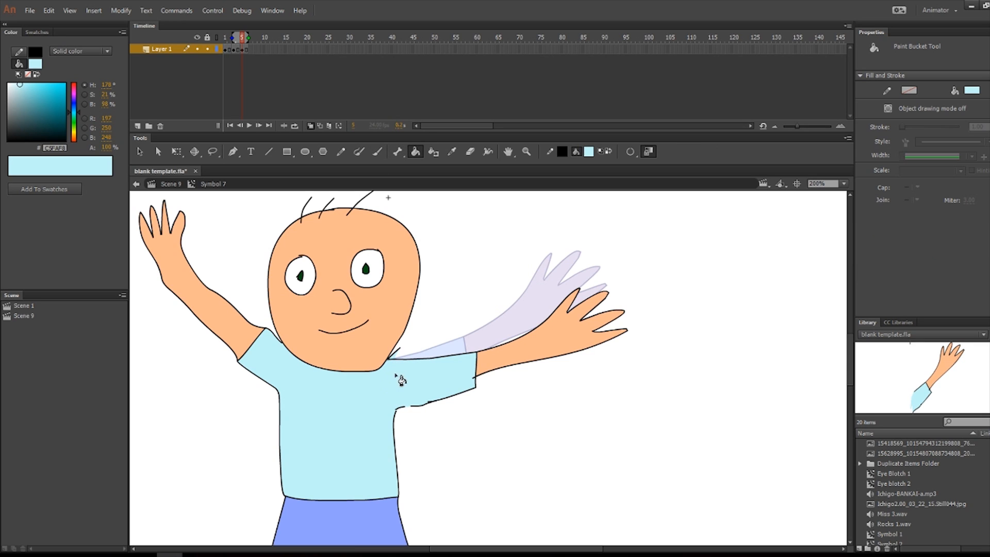
Copy the arm pose from frame 3 and paste it in place in a new blank keyframe at frame 7
click(233, 49)
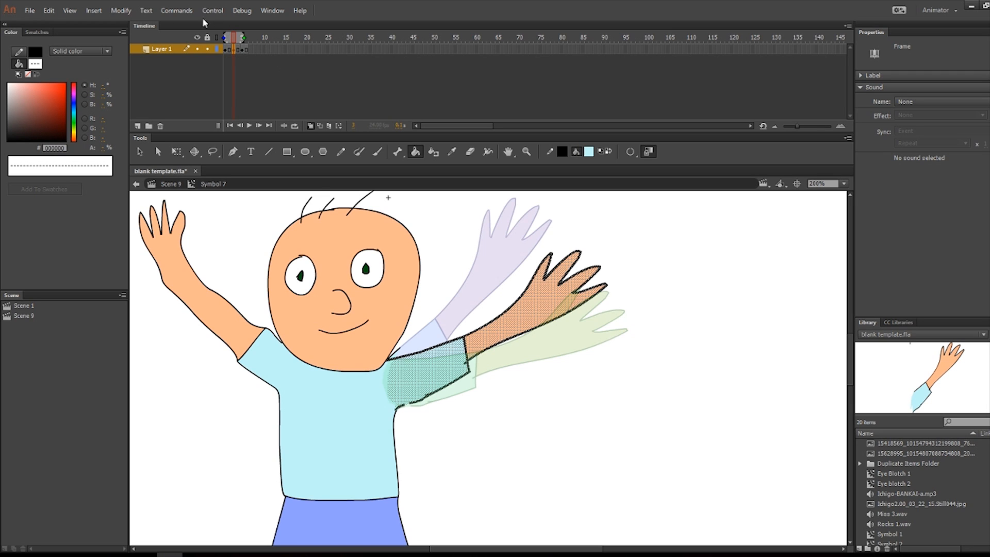
click(48, 11)
click(66, 62)
click(251, 49)
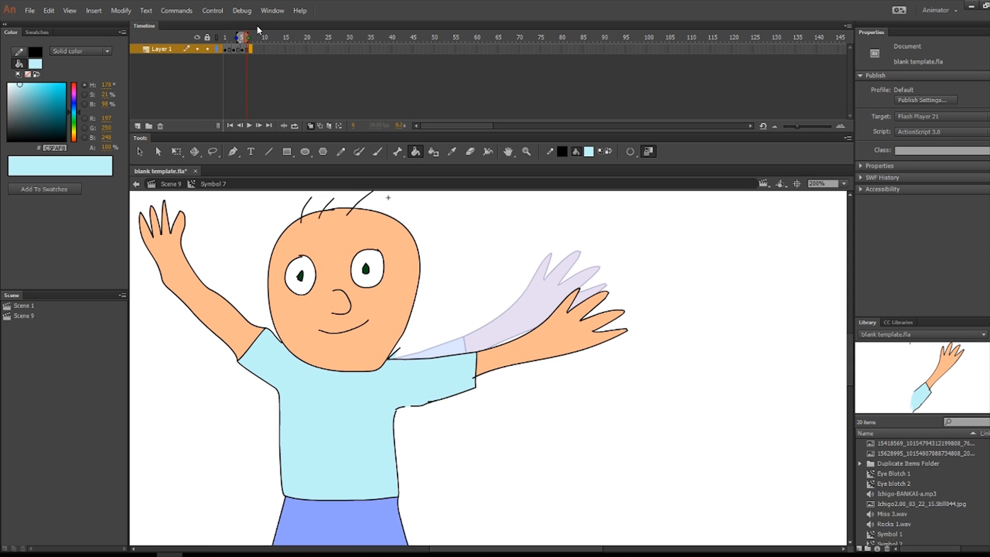
key(F7)
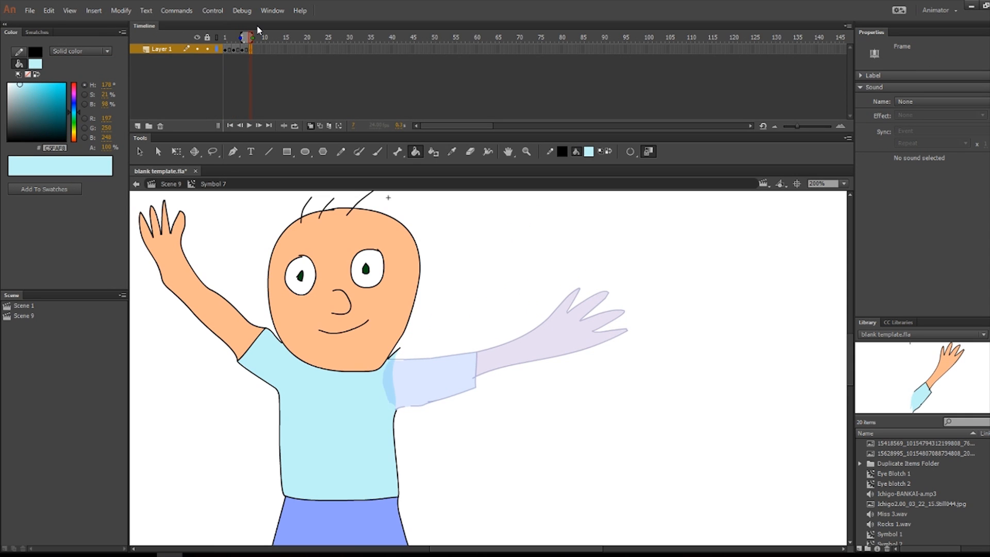
click(49, 11)
click(76, 85)
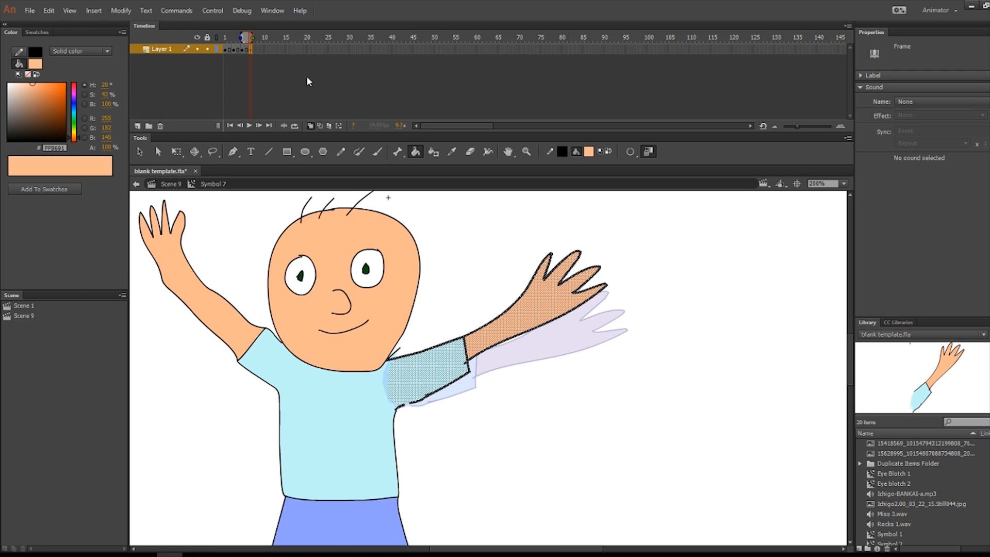
Test the arm symbol's animation on its own and close the preview
click(213, 10)
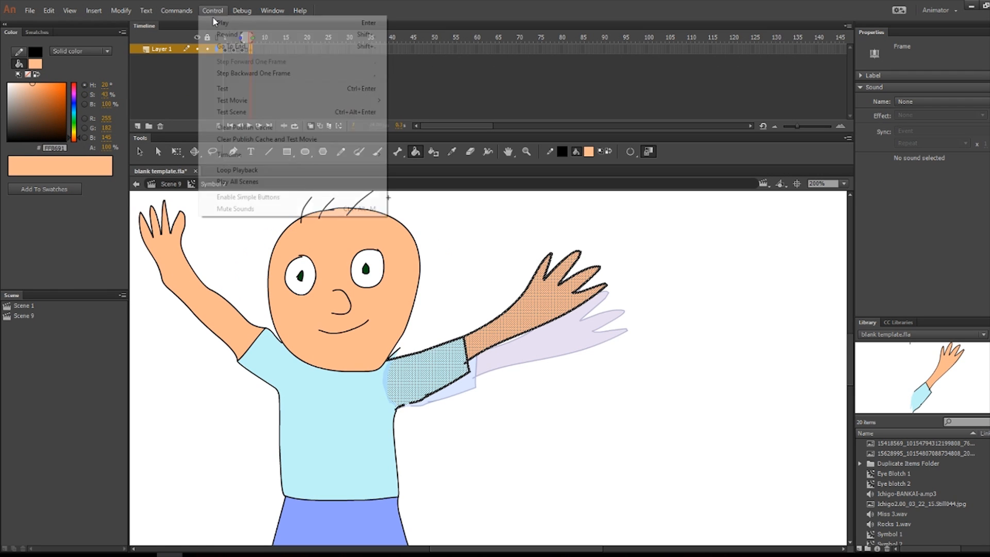
click(256, 107)
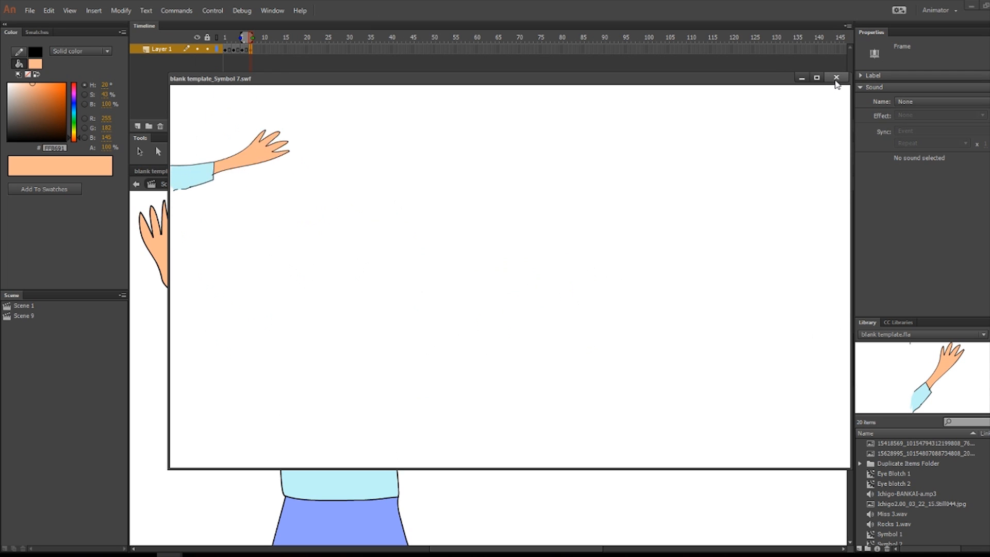
click(836, 77)
Insert three frames after the first keyframe to hold the raised arm pose longer, and check the last pose
click(229, 49)
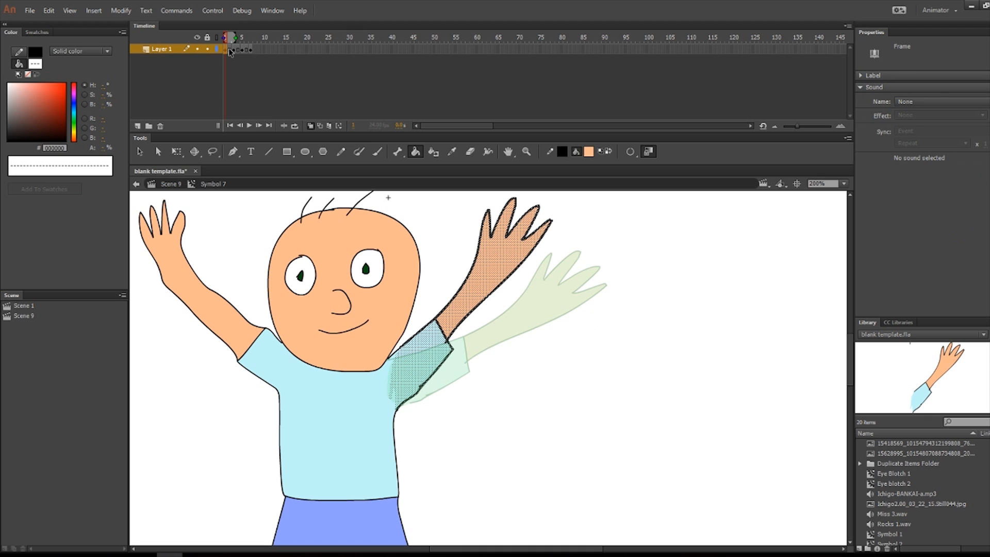
key(F5)
key(F5)
key(F5)
click(264, 50)
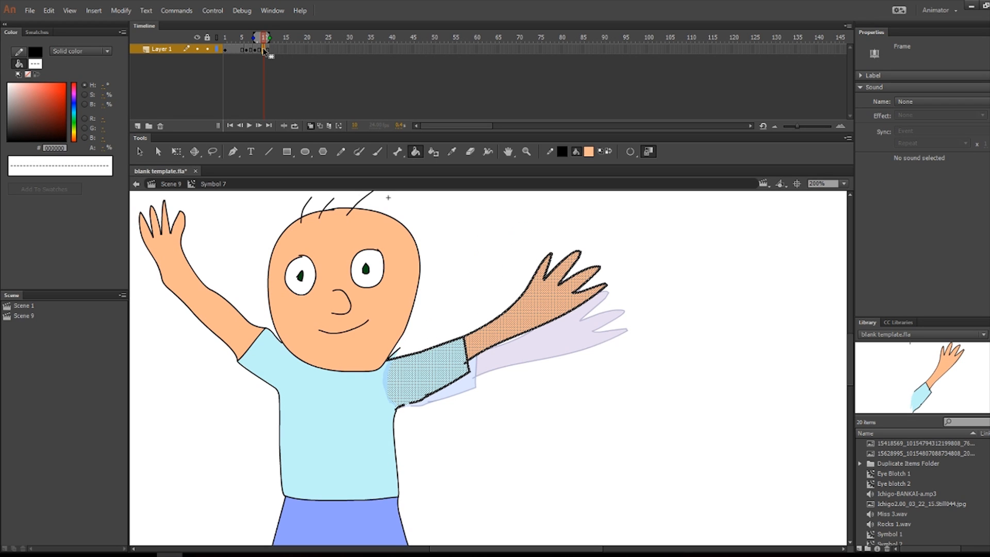
Return to Scene 9 and test the scene to preview the waving arm with the mouth animation, closing the preview when done
click(174, 181)
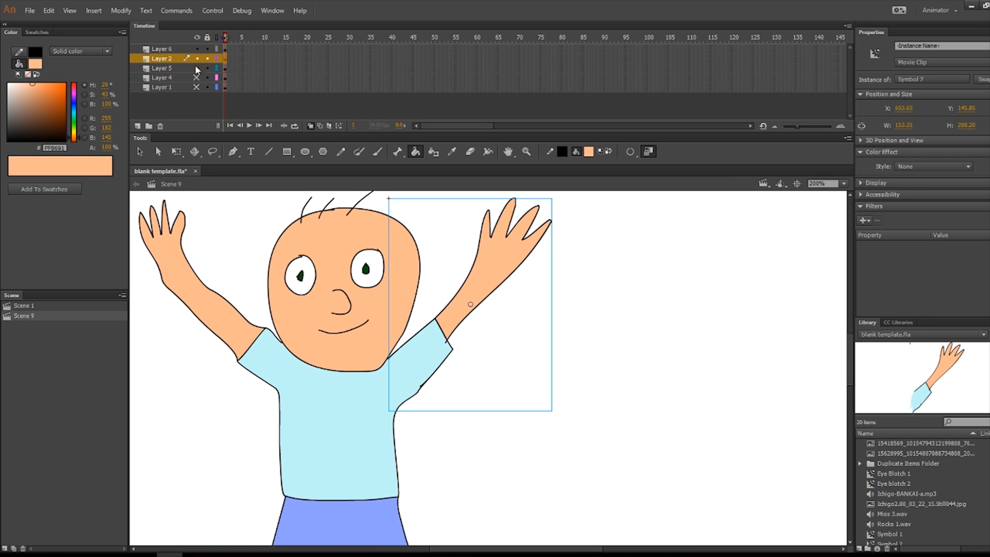
click(212, 10)
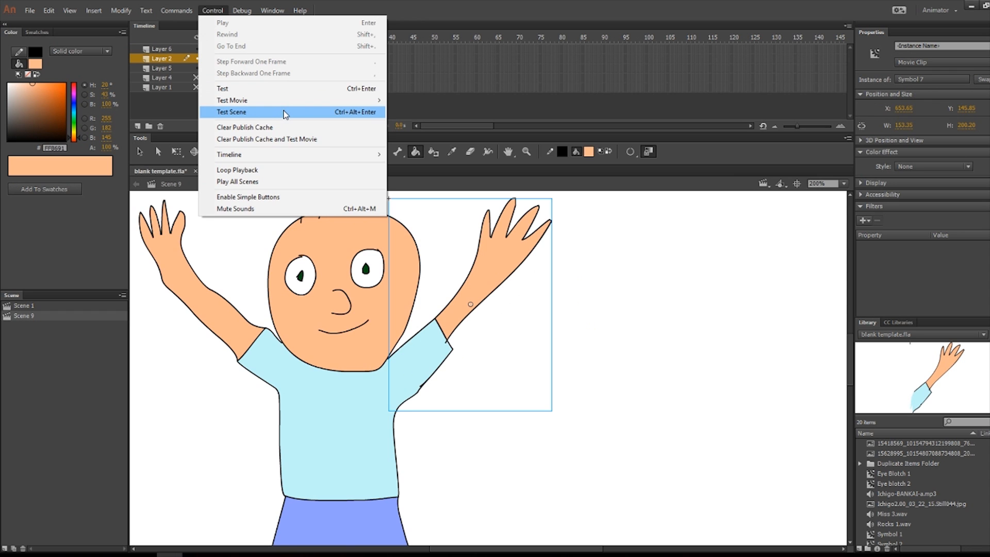
click(287, 112)
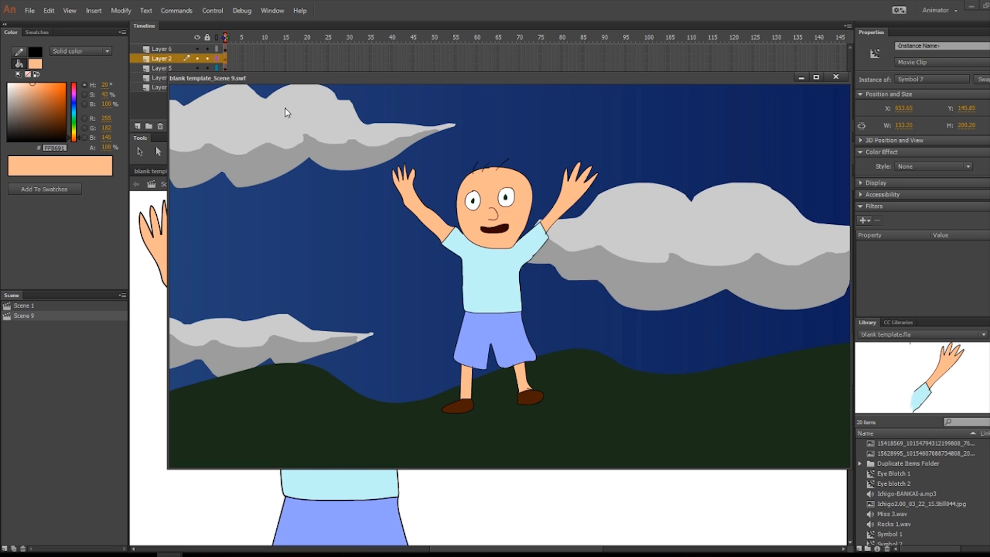
click(835, 77)
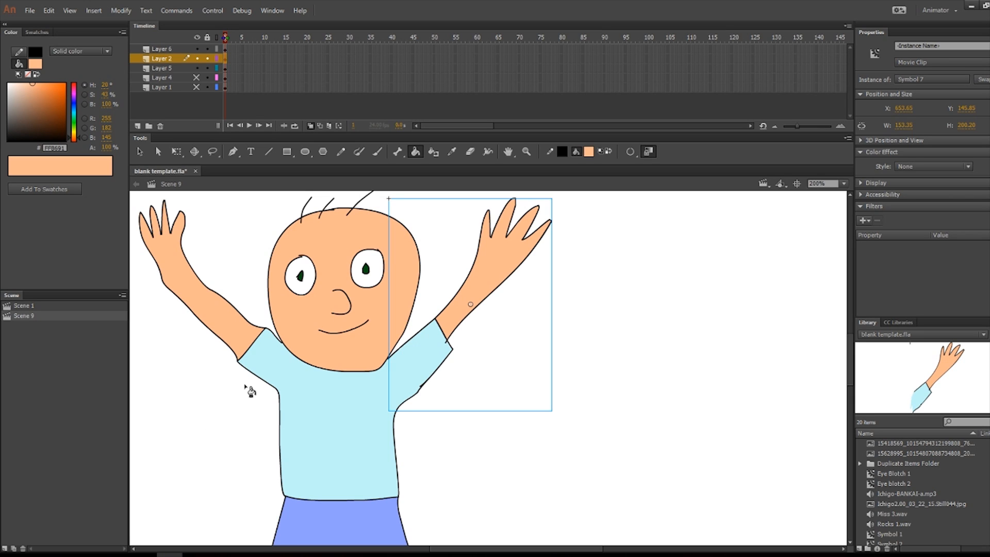
Select the first frames of Layer 6 and Layer 5 in turn to examine which parts of the boy each layer holds
click(225, 49)
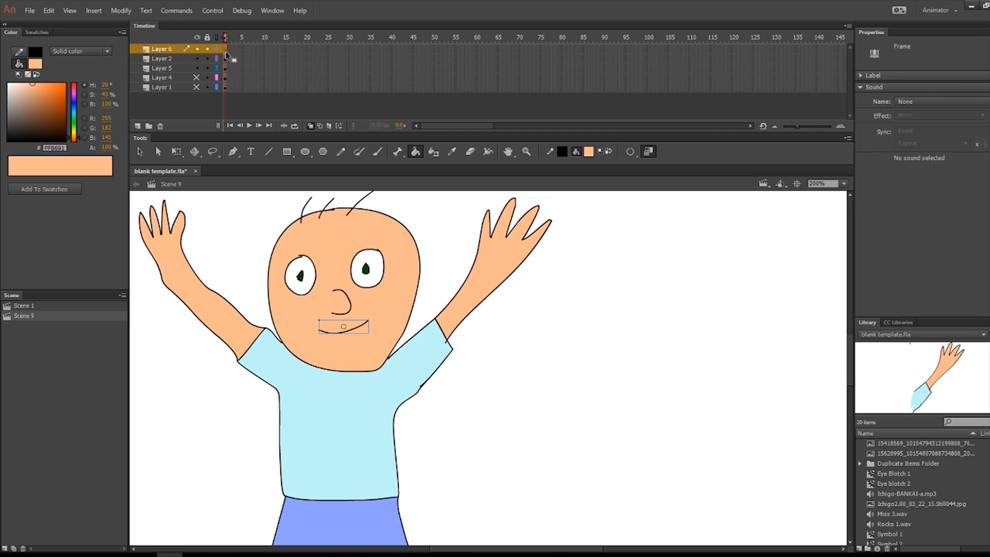
click(225, 68)
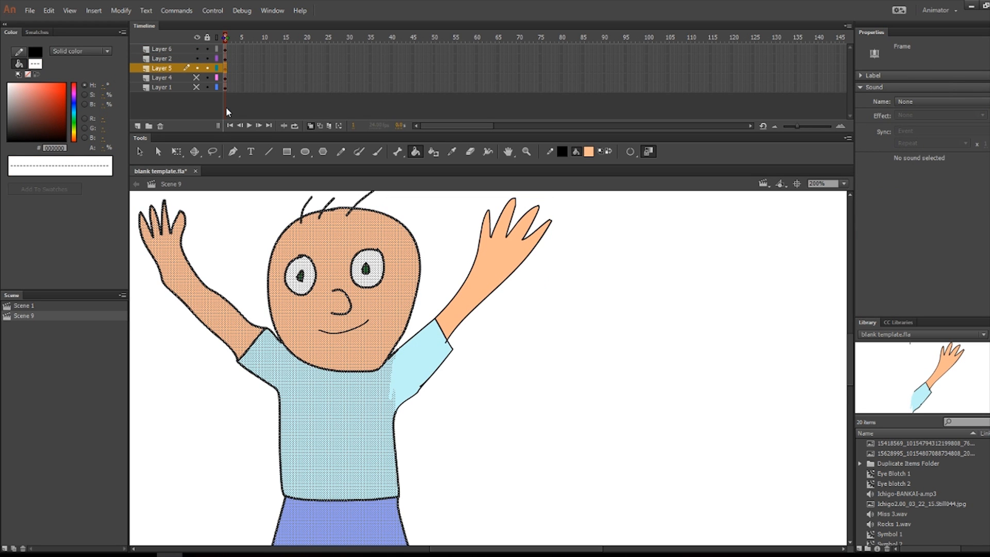
click(225, 50)
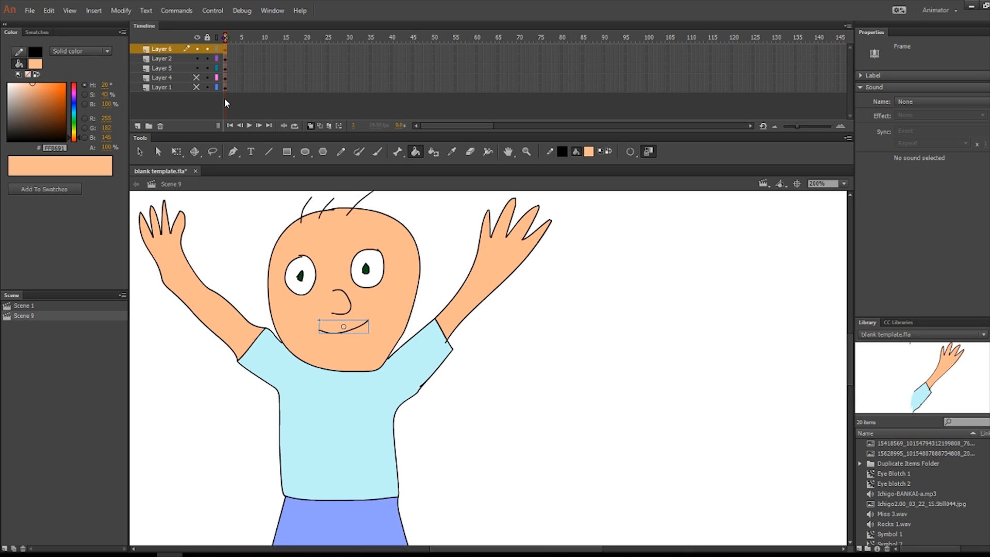
Unhide Layer 4 and Layer 1 and select each layer's first frame to highlight the hill and sky artwork at 50% zoom
click(196, 77)
click(195, 88)
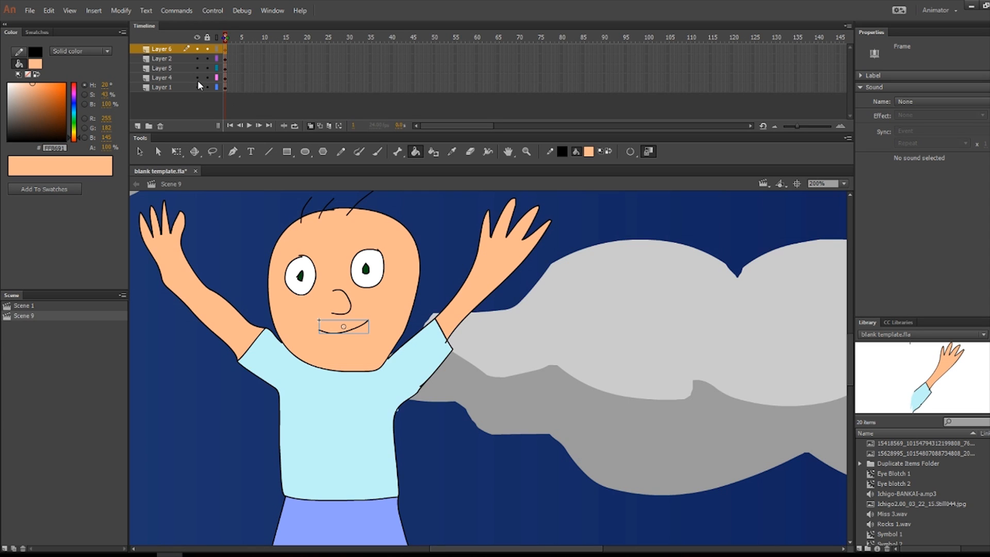
click(844, 184)
click(841, 242)
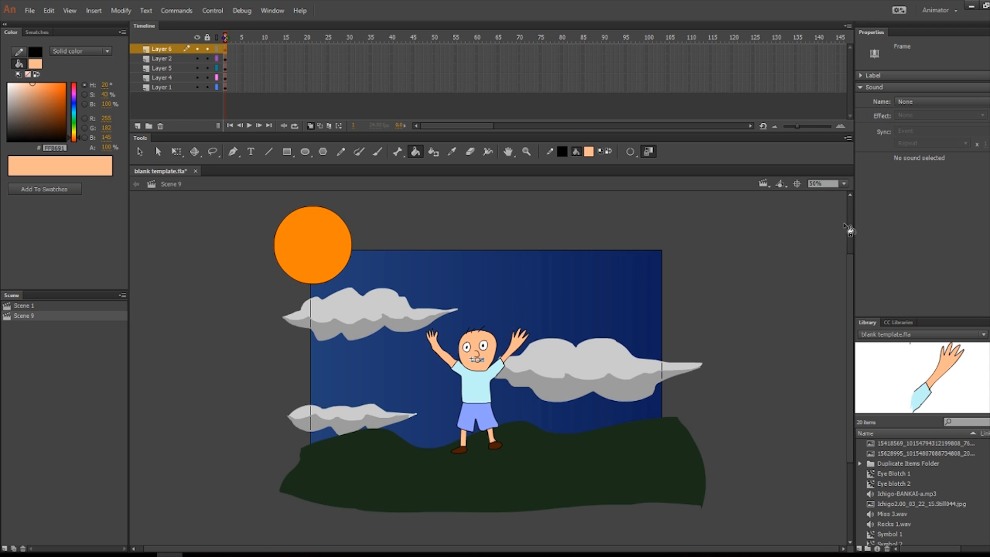
click(227, 78)
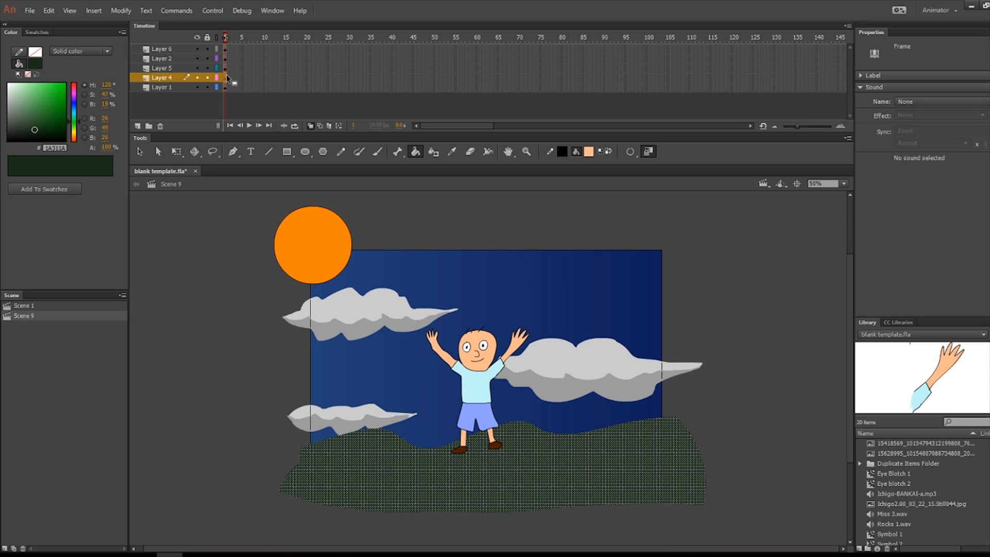
click(225, 87)
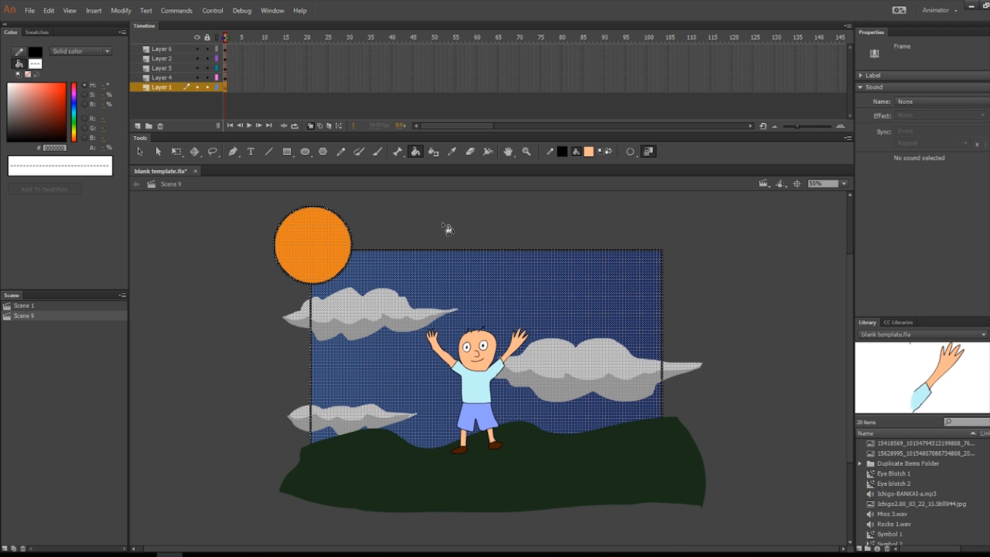
Convert the selected sky, sun and cloud artwork on Layer 1 into a movie clip symbol named Symbol 8
click(70, 11)
click(72, 10)
click(76, 11)
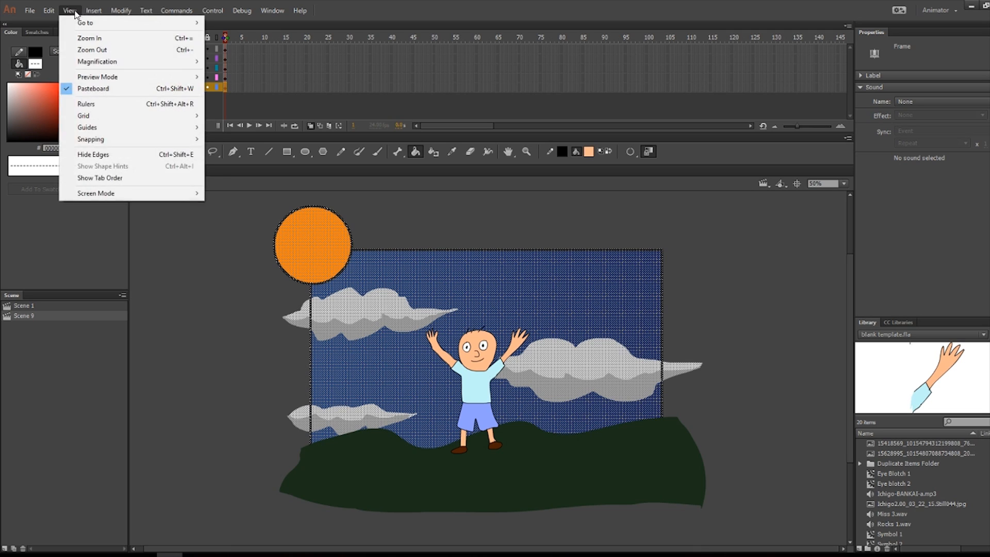
mouse_move(49, 10)
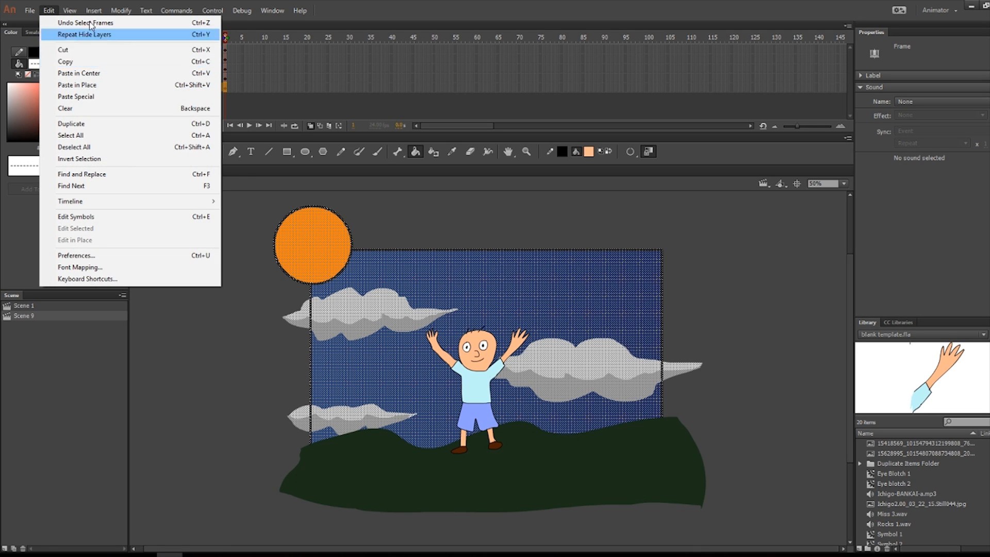
mouse_move(121, 11)
click(135, 36)
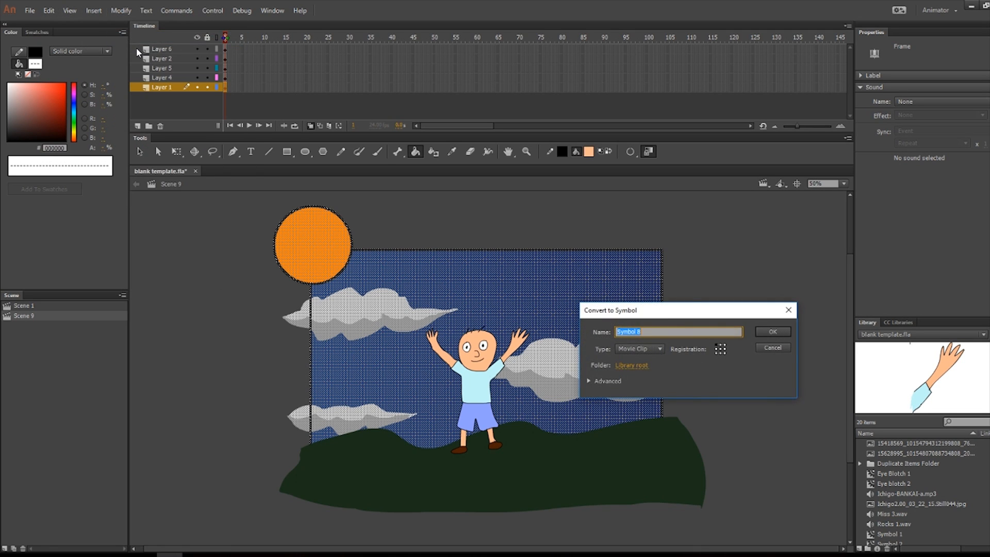
click(773, 332)
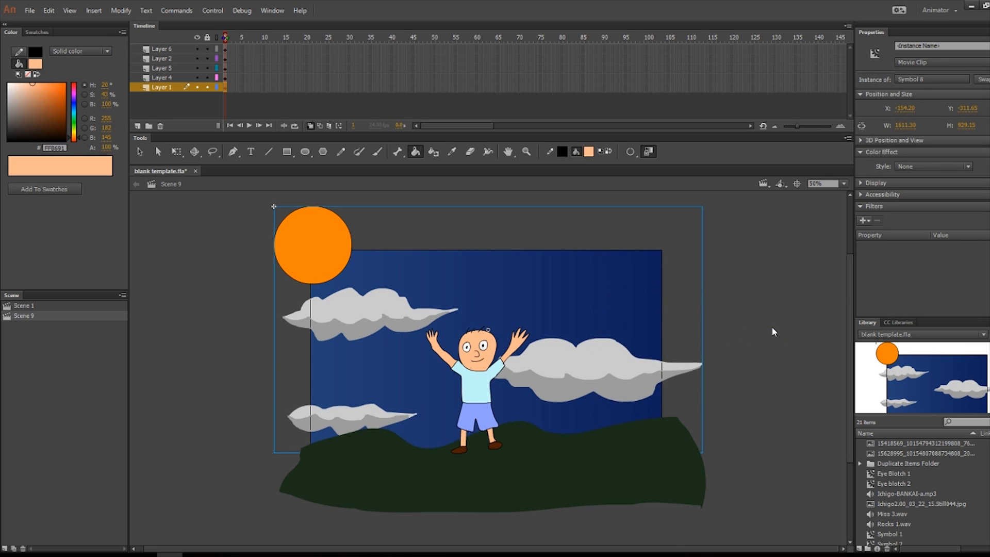
Enlarge the sky symbol to about 1859 by 1072 around its centre with Free Transform, and move it slightly left
click(177, 151)
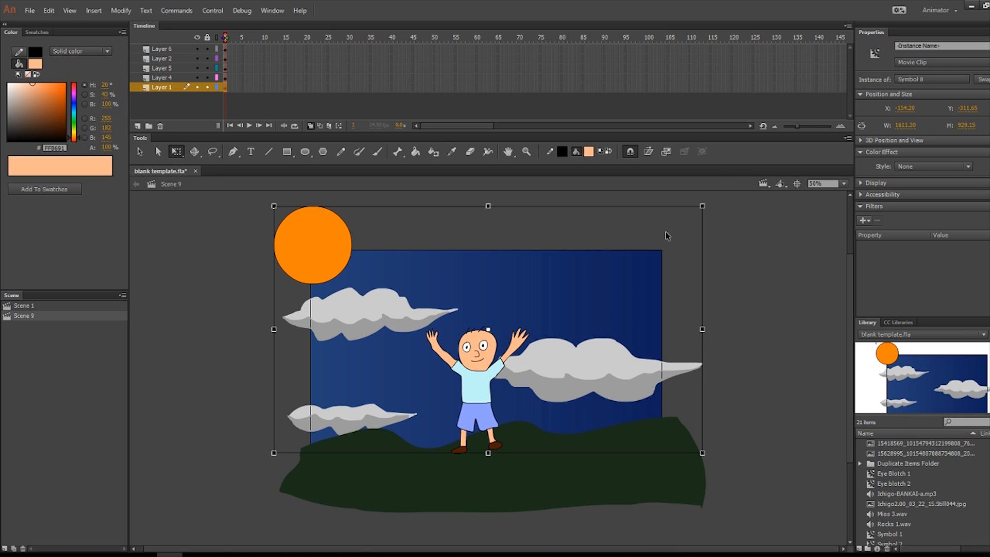
mouse_move(697, 208)
mouse_down()
mouse_move(734, 214)
mouse_move(715, 196)
mouse_move(702, 206)
mouse_up()
drag(702, 206, 732, 185)
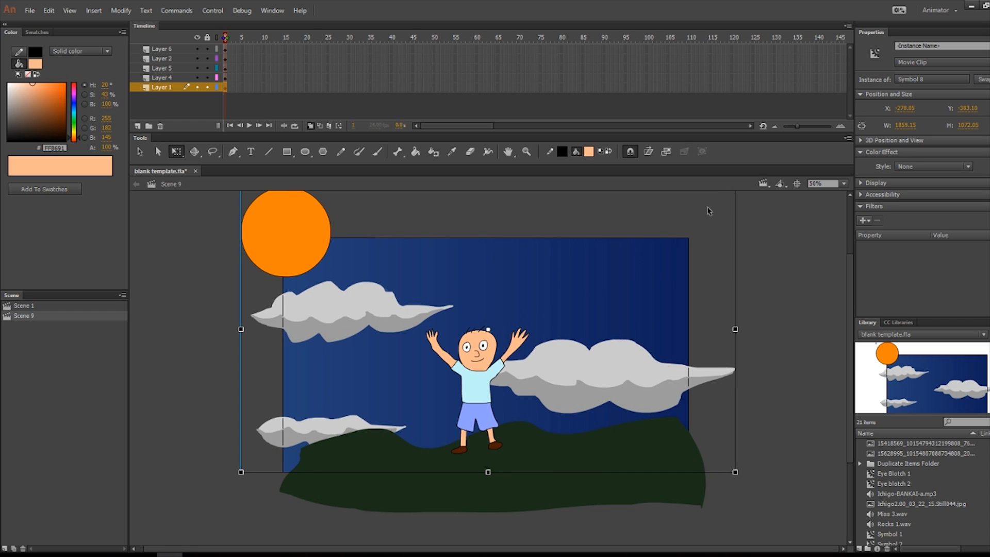
key(v)
drag(658, 308, 626, 303)
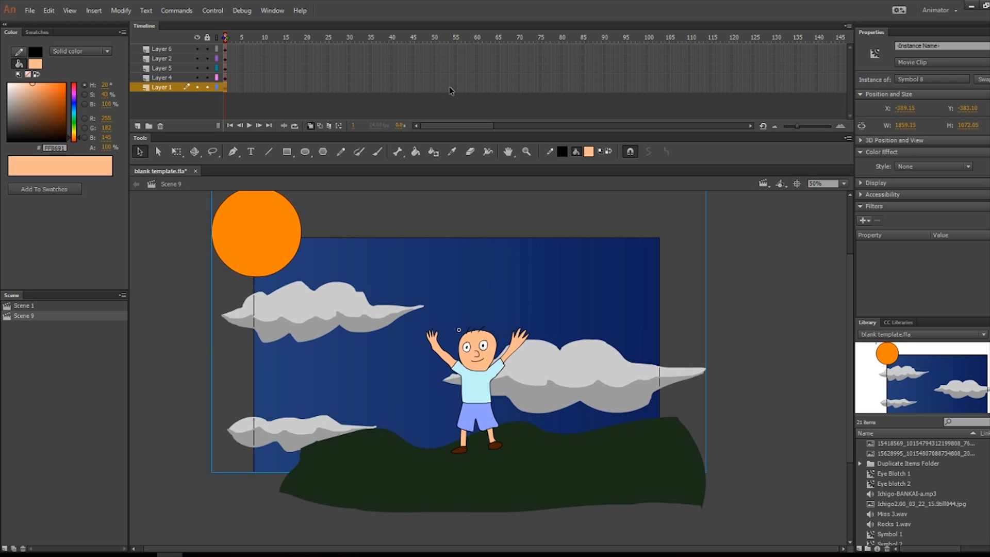
Insert a blank keyframe at frame 61 of Layer 1 and copy the sky symbol from the preceding frames
click(481, 87)
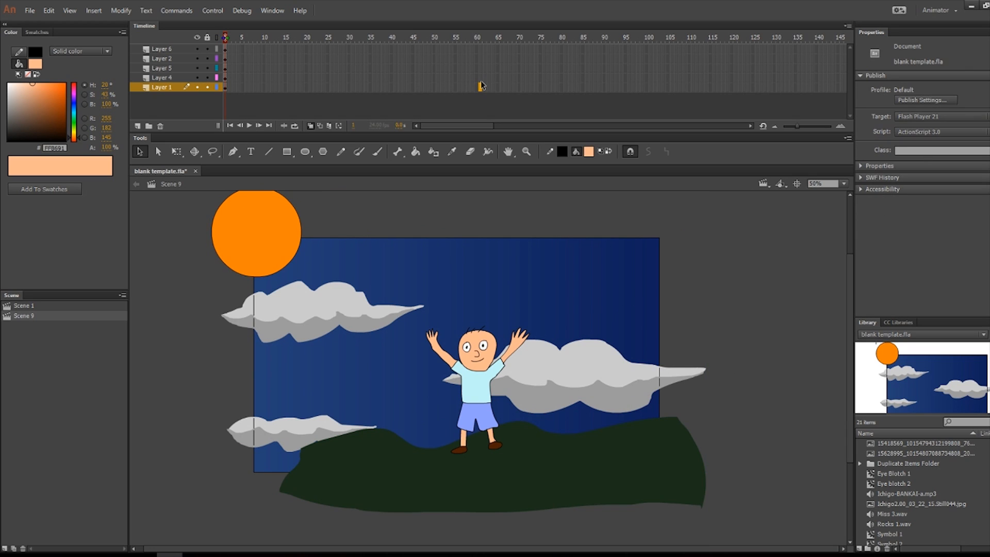
key(F7)
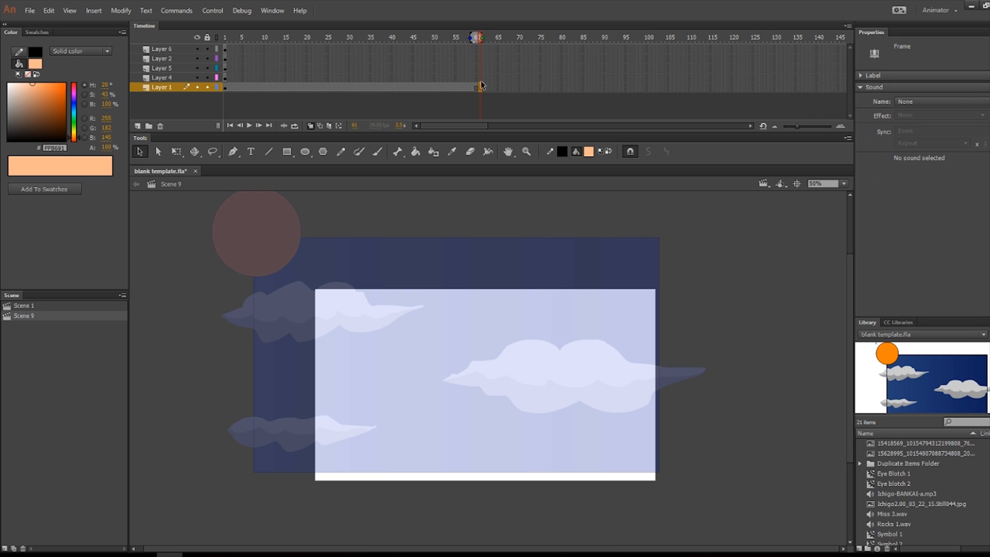
click(299, 85)
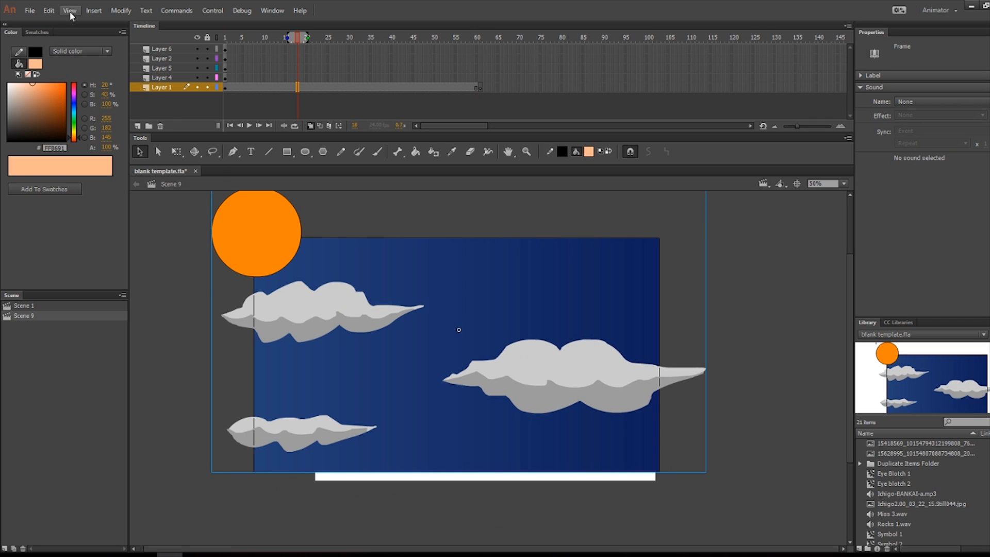
click(49, 10)
click(72, 62)
Paste the sky symbol in place at frame 61 of Layer 1 and move it to the right
click(480, 88)
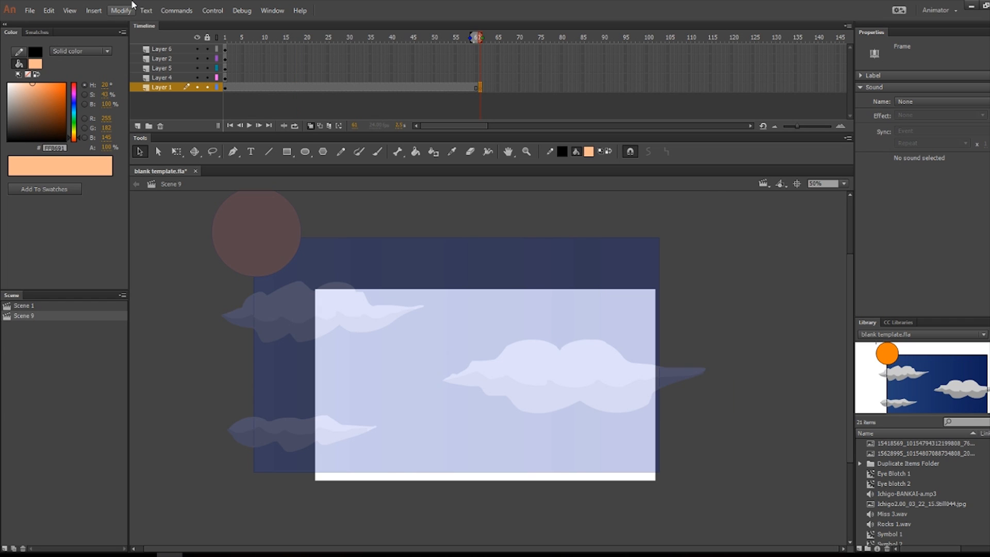
click(48, 10)
click(67, 84)
drag(409, 364, 467, 364)
Create a classic tween between the two sky keyframes on Layer 1 and turn off onion skinning
click(391, 88)
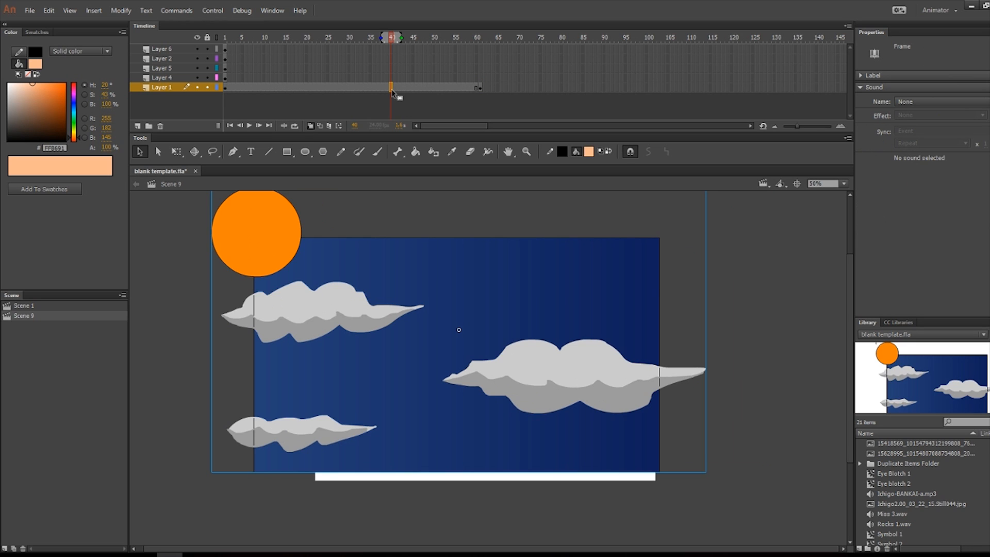
right_click(396, 87)
click(437, 114)
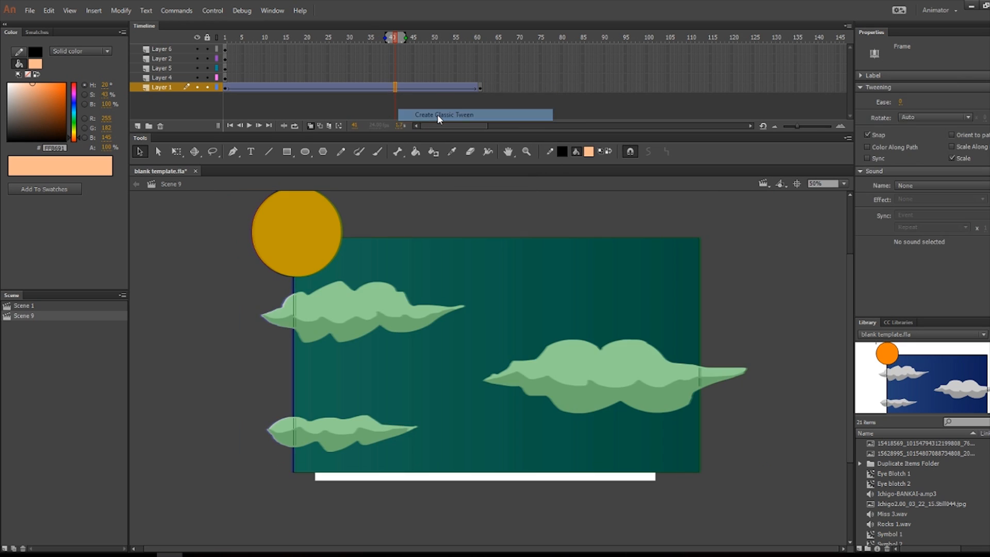
click(310, 126)
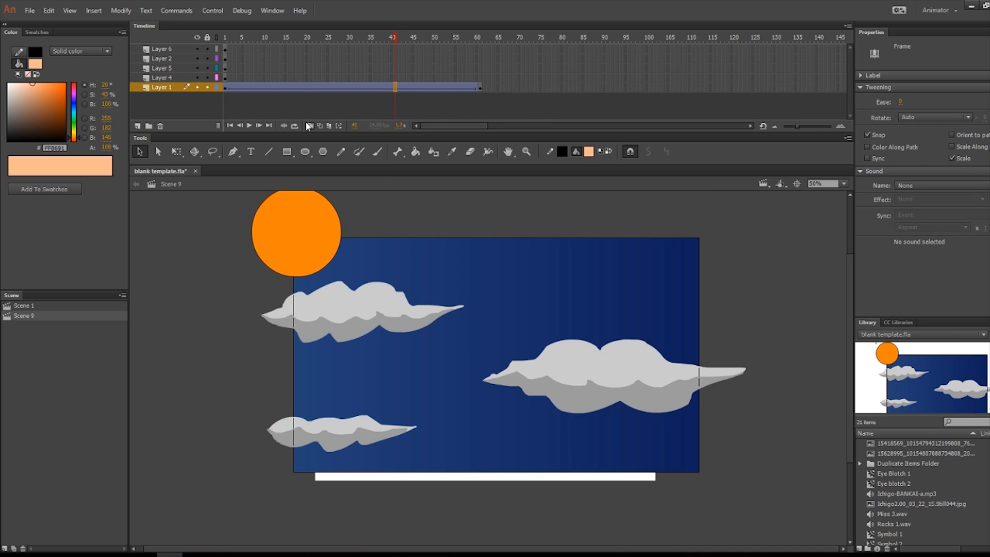
Scrub Layer 1 from frame 1 to frame 60 to review the sky's movement, and return to frame 1
click(225, 89)
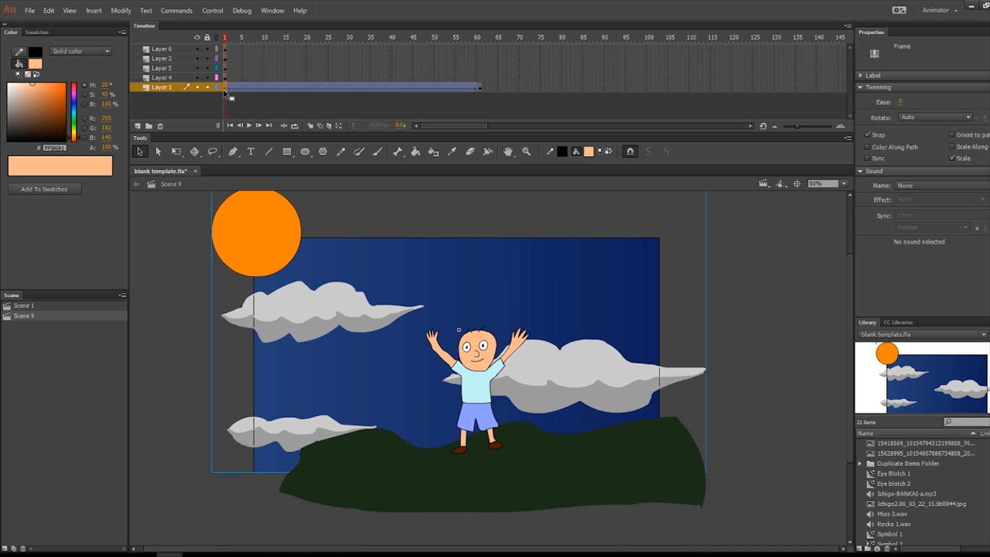
drag(261, 89, 478, 82)
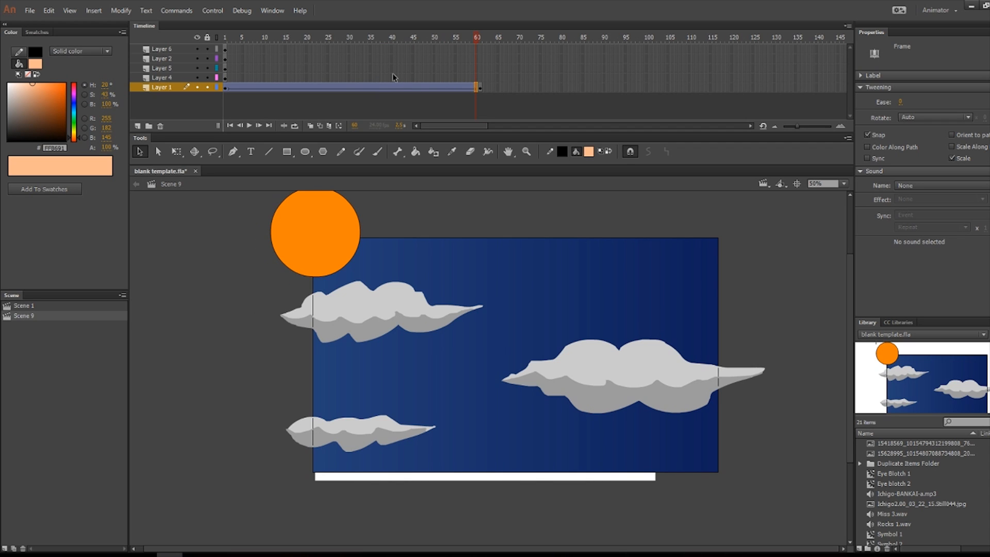
click(243, 87)
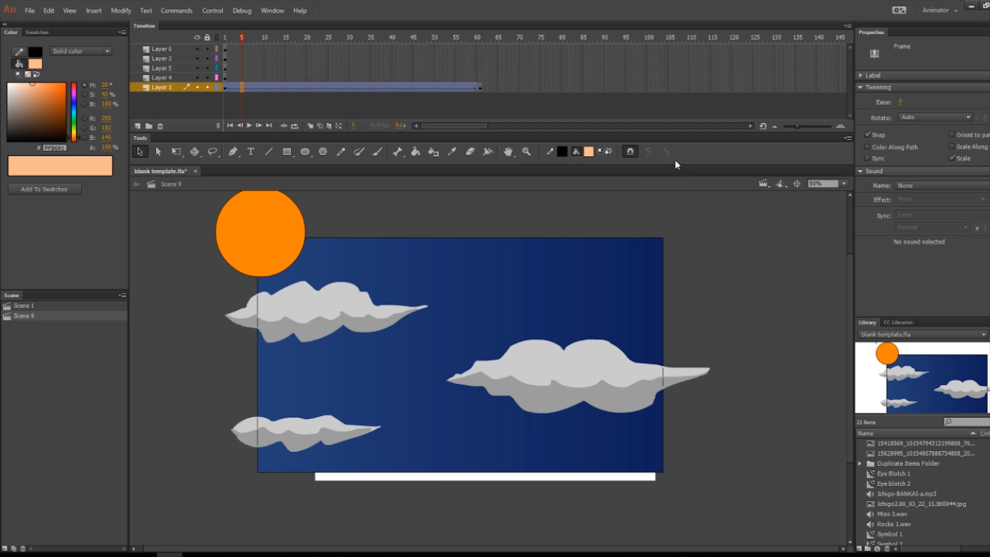
click(224, 88)
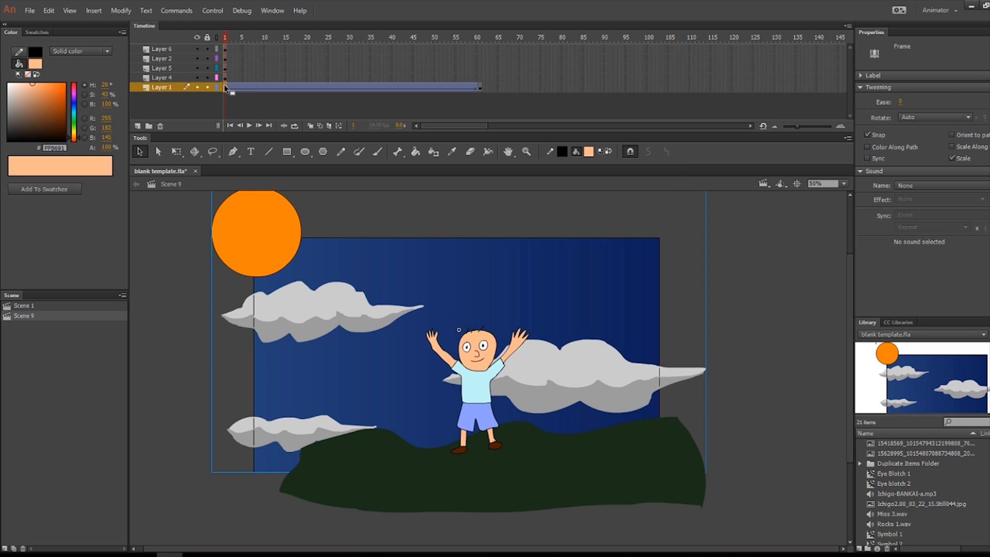
Extend Layers 4, 5, 2 and 6 with frames up to frame 61 so the hill and boy last throughout the tween
click(480, 76)
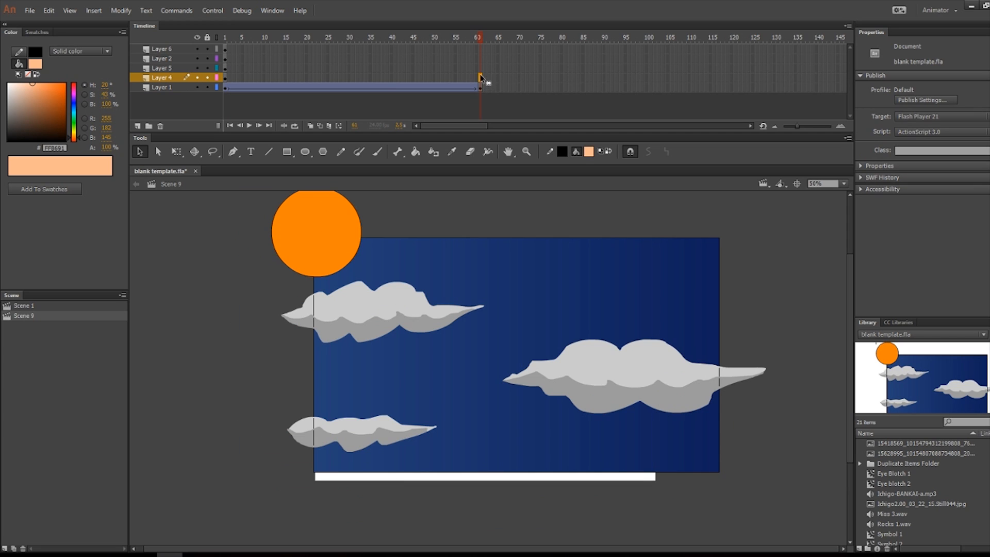
key(ctrl+shift+v)
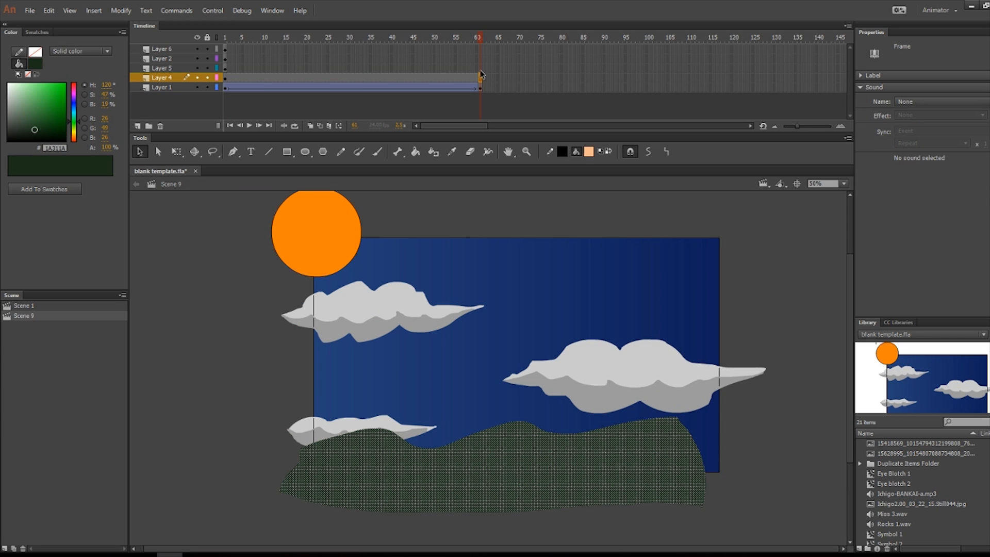
click(479, 68)
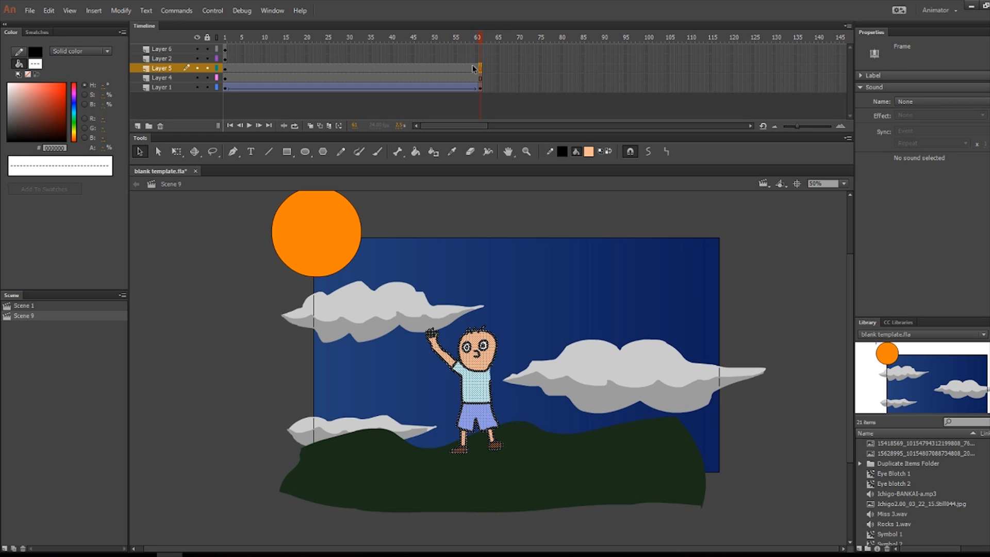
click(480, 58)
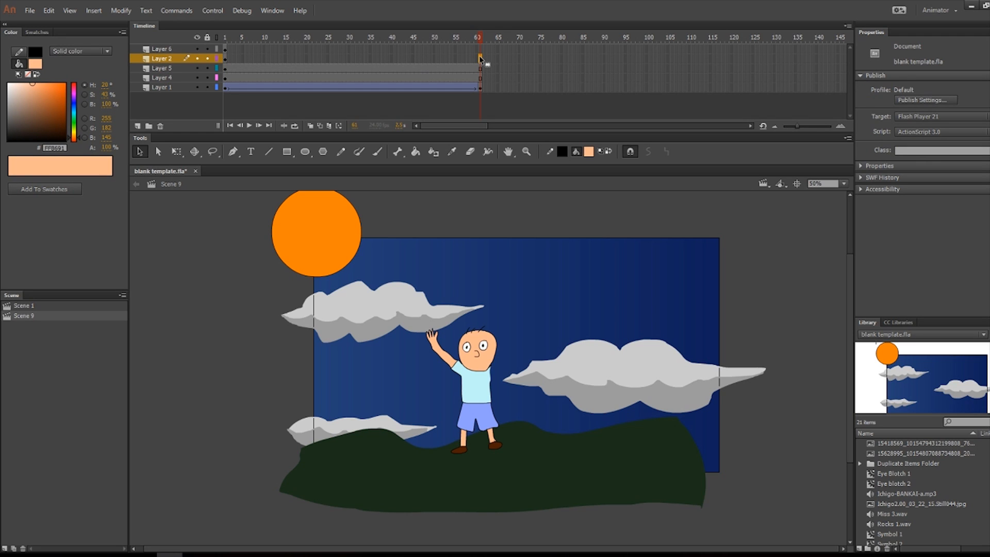
key(F5)
click(480, 48)
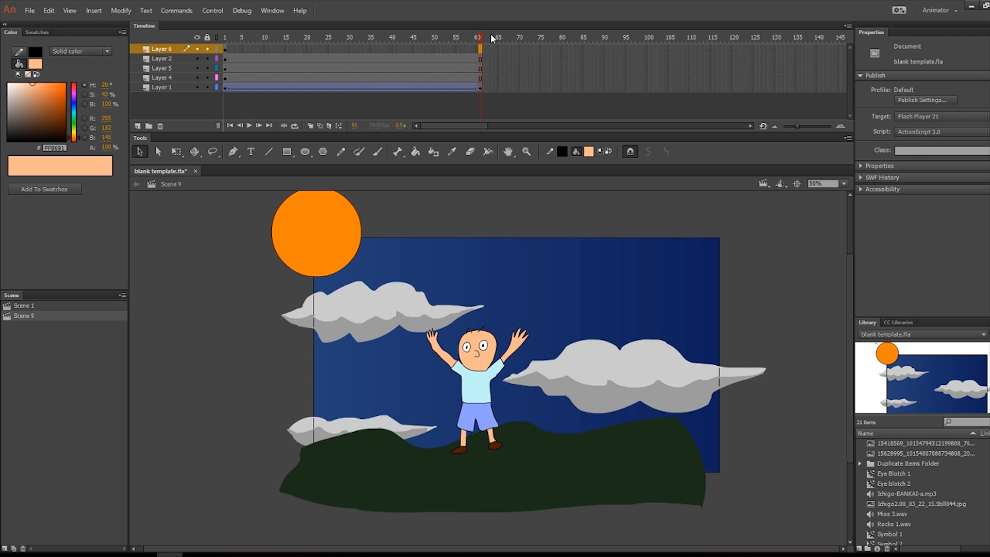
key(F5)
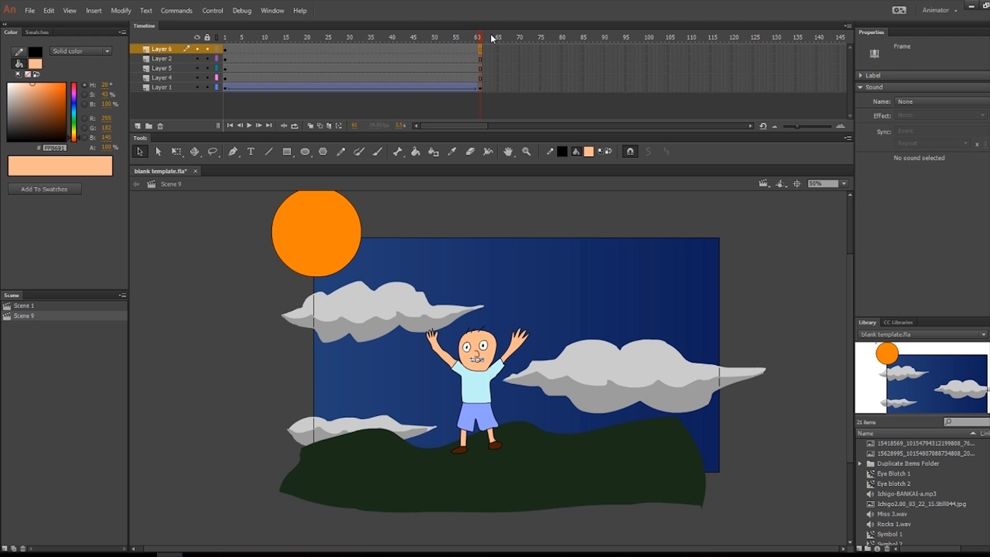
Test the scene to preview the moving sky behind the boy, and close the preview
click(212, 10)
click(227, 102)
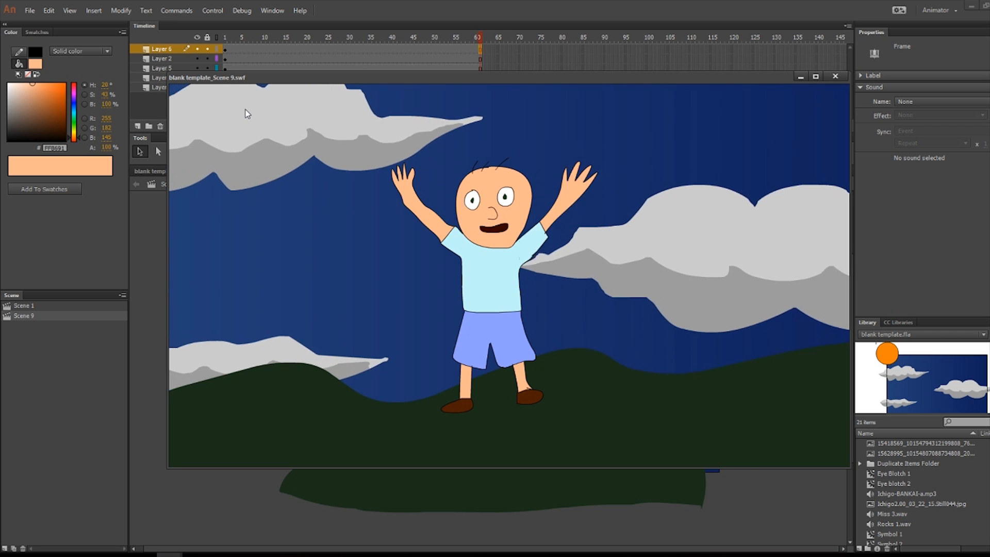
click(835, 76)
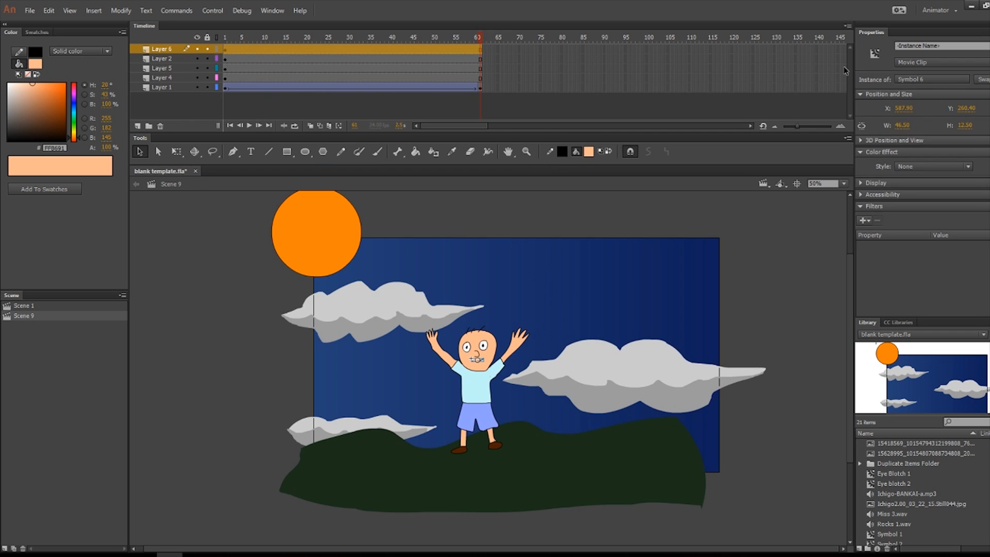
Move the sky at frame 61 of Layer 1 back to the left to shorten its drift, and test the scene again
click(480, 86)
drag(680, 287, 636, 292)
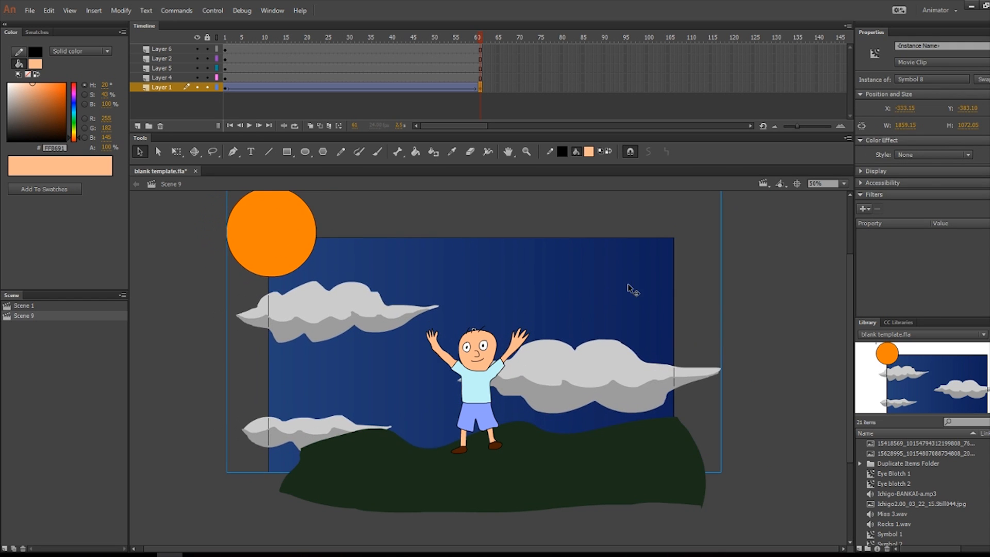
click(213, 11)
click(232, 112)
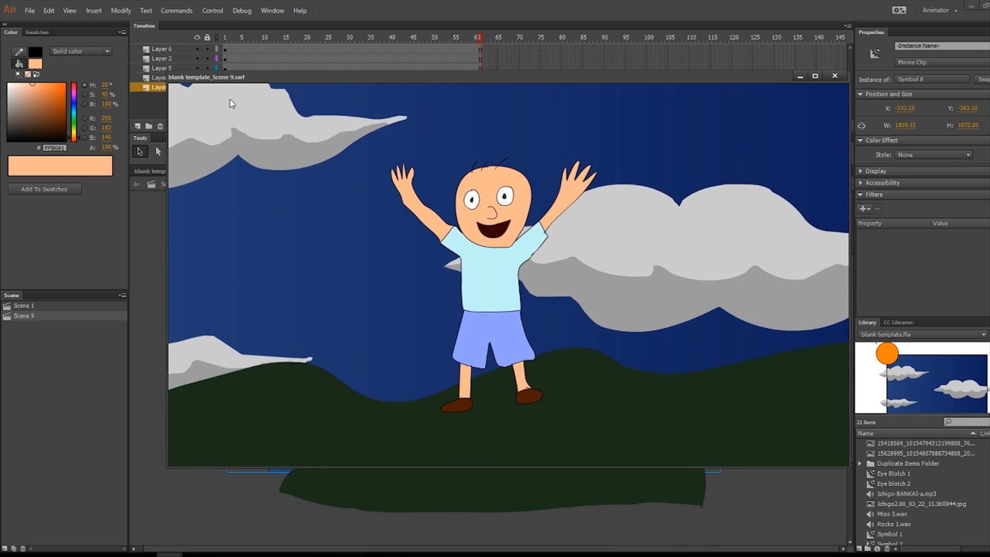
click(834, 76)
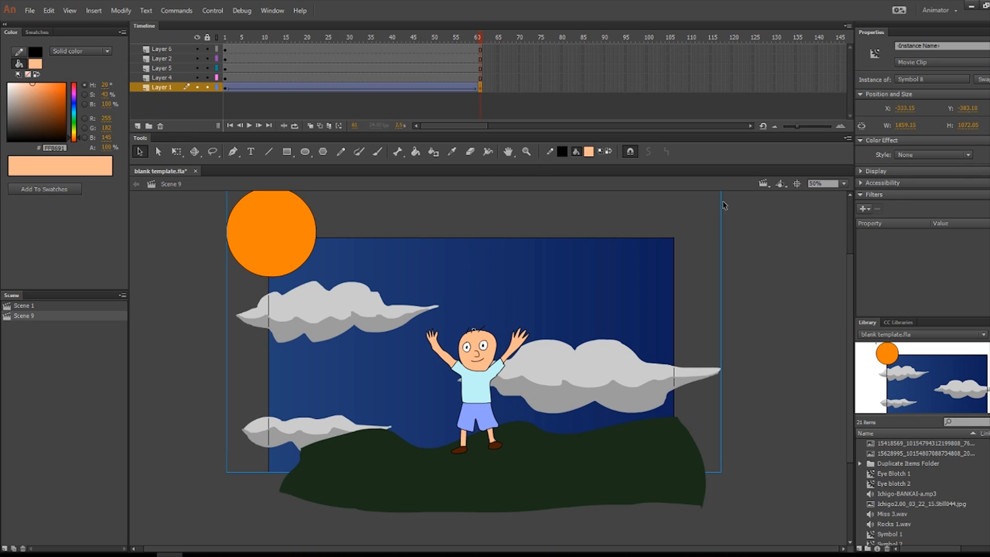
Add a new layer above Layer 6 and select its first frame
click(748, 189)
click(164, 49)
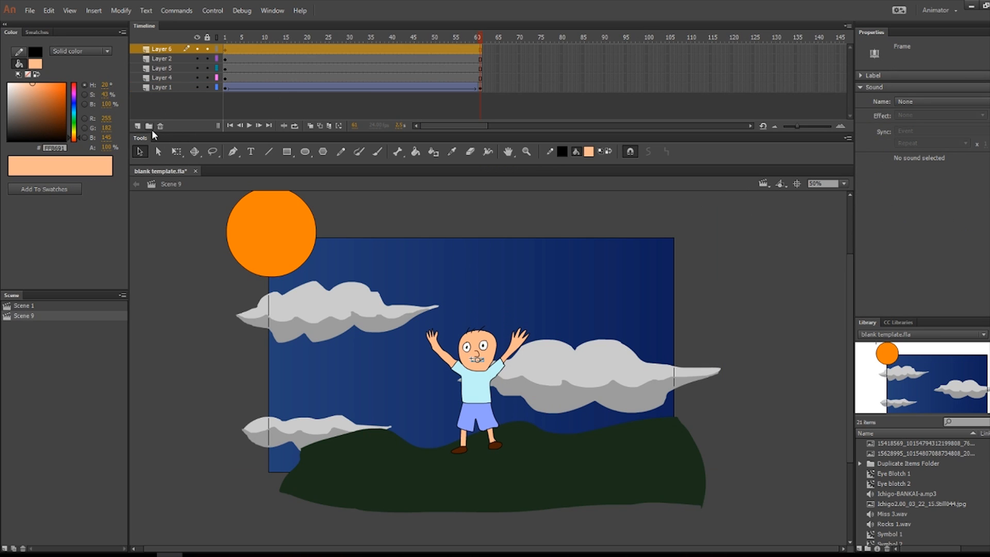
click(138, 126)
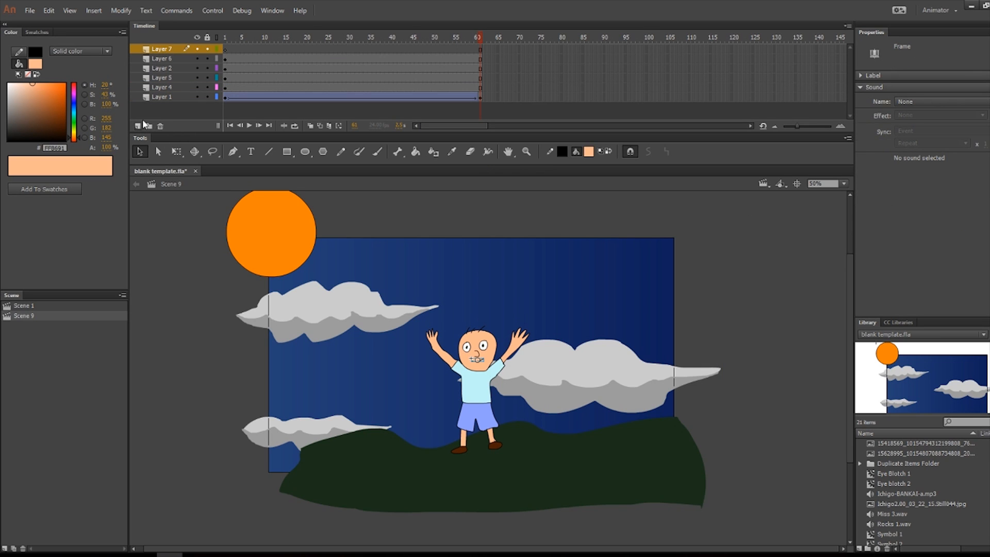
click(226, 48)
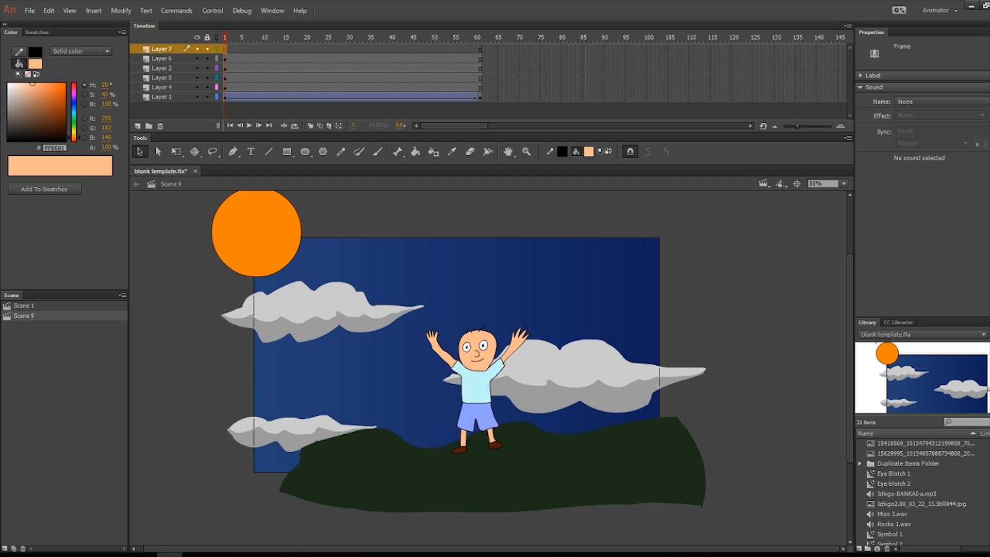
Switch to Audacity and record a voice clip about 5 seconds long from the microphone
drag(989, 150, 432, 58)
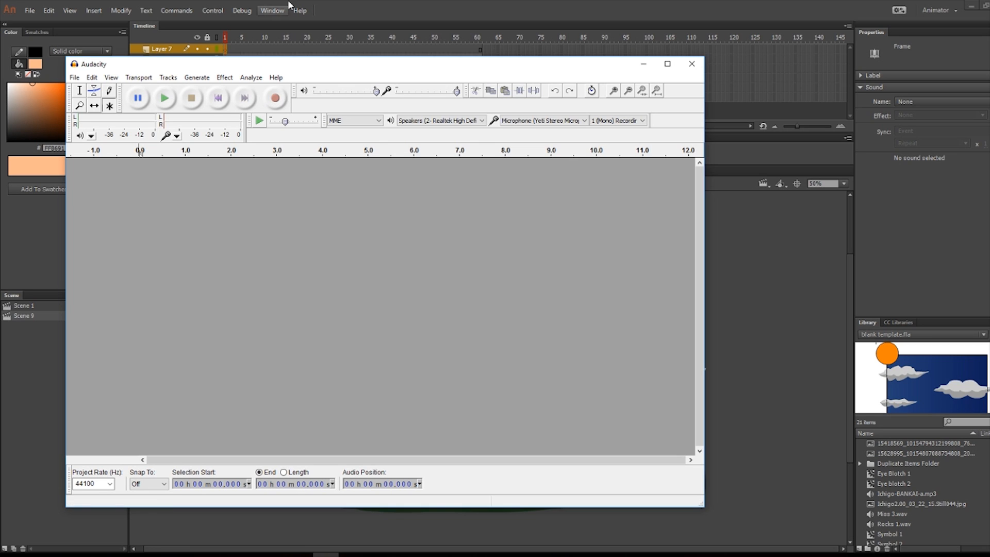
click(281, 94)
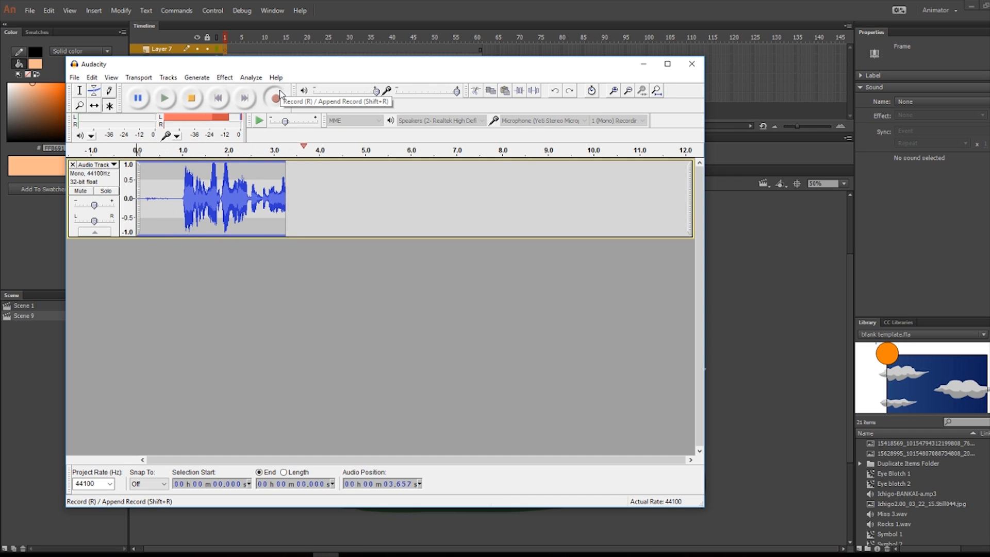
click(187, 99)
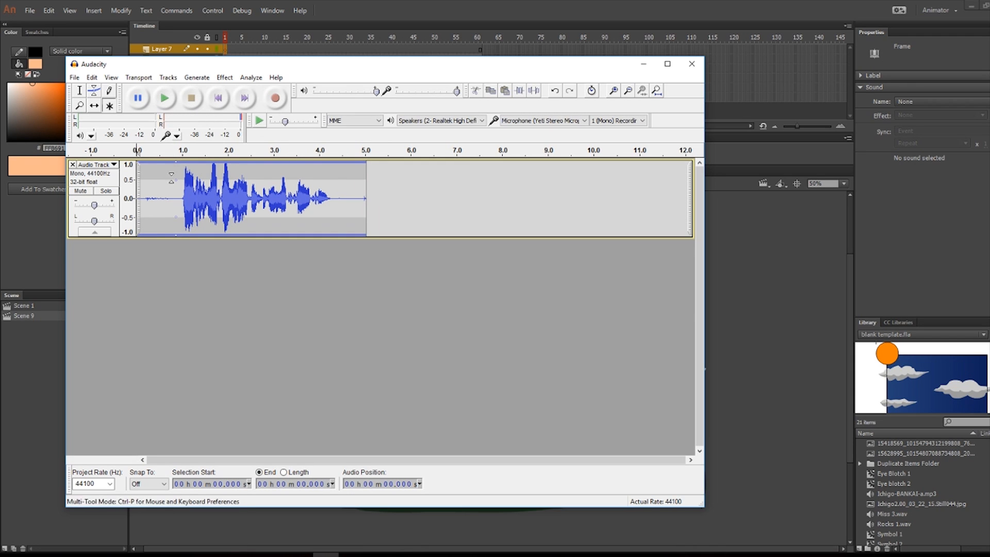
Play back the recorded voice clip from about 0.65 seconds and stop playback
click(167, 178)
click(165, 102)
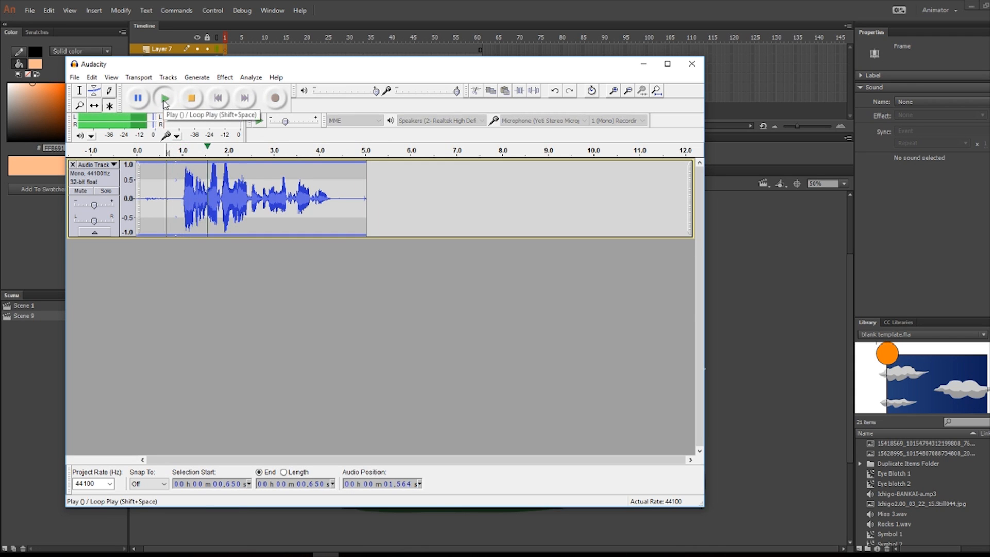
click(191, 99)
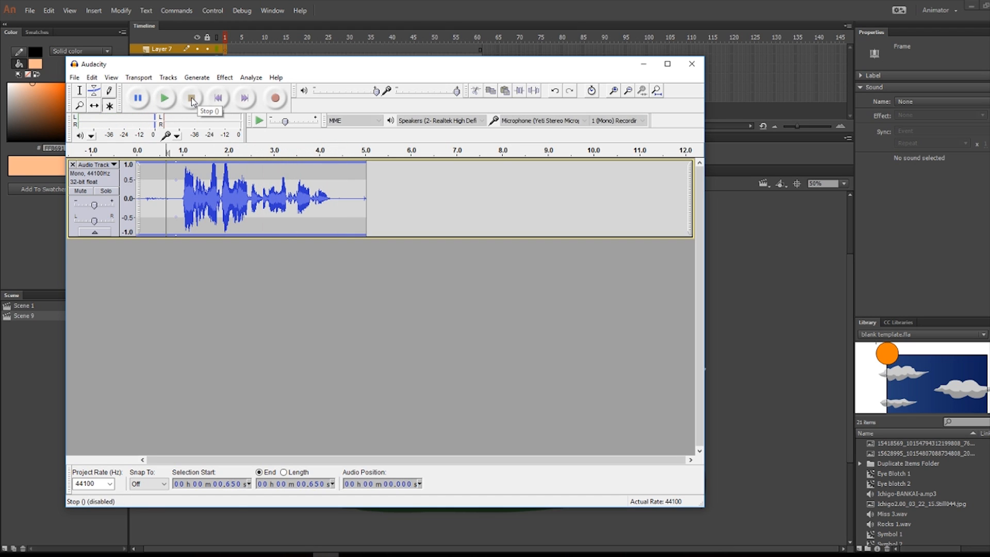
Trim the voice clip by deleting the silent stretches before and after the speech
click(182, 195)
drag(179, 195, 135, 178)
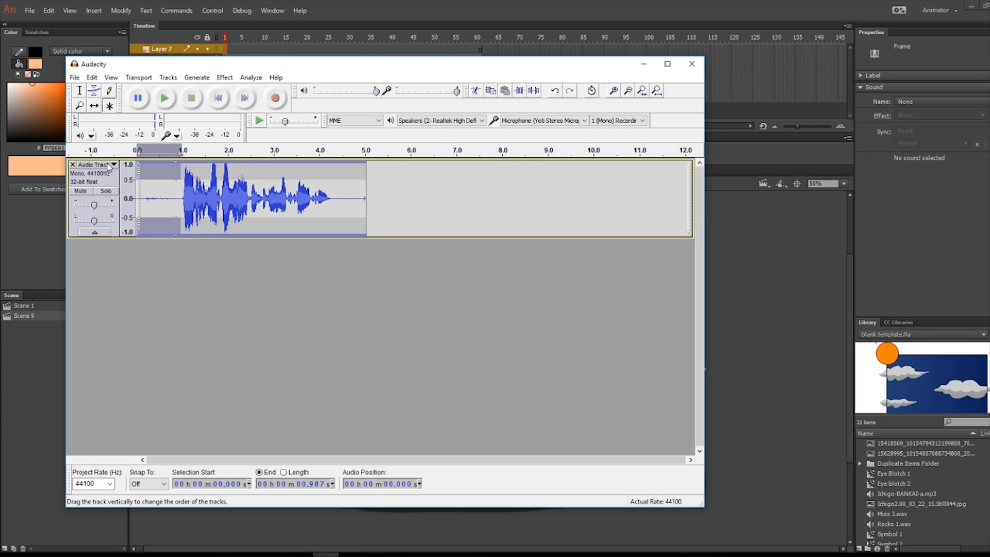
key(Delete)
drag(337, 196, 286, 189)
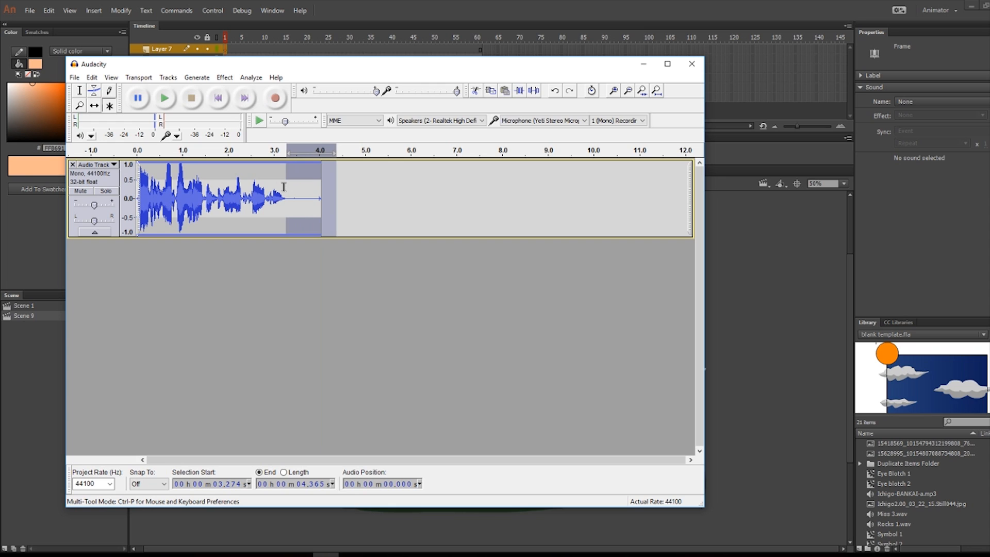
key(Delete)
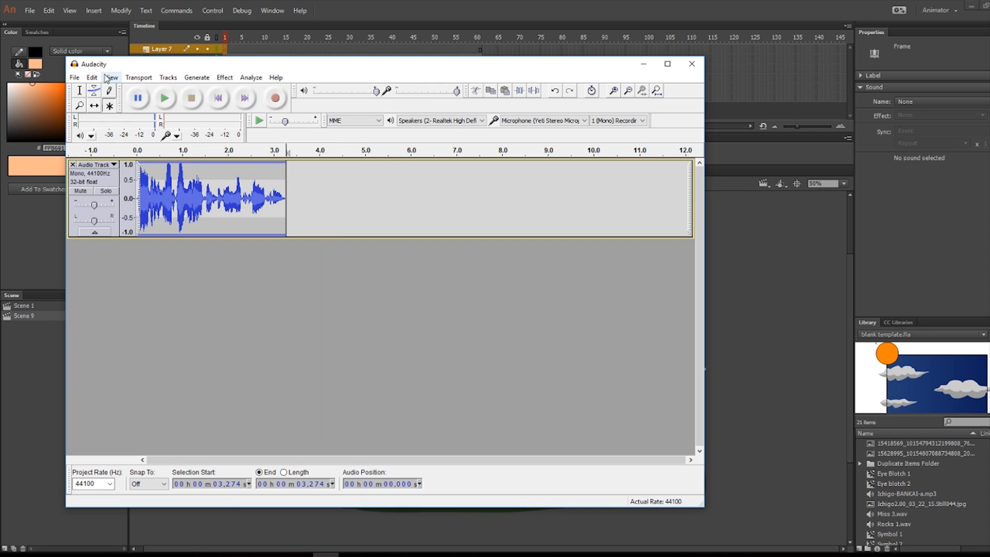
Export the trimmed audio to the Tutorial folder as a 16-bit PCM WAV file named talking1
click(75, 77)
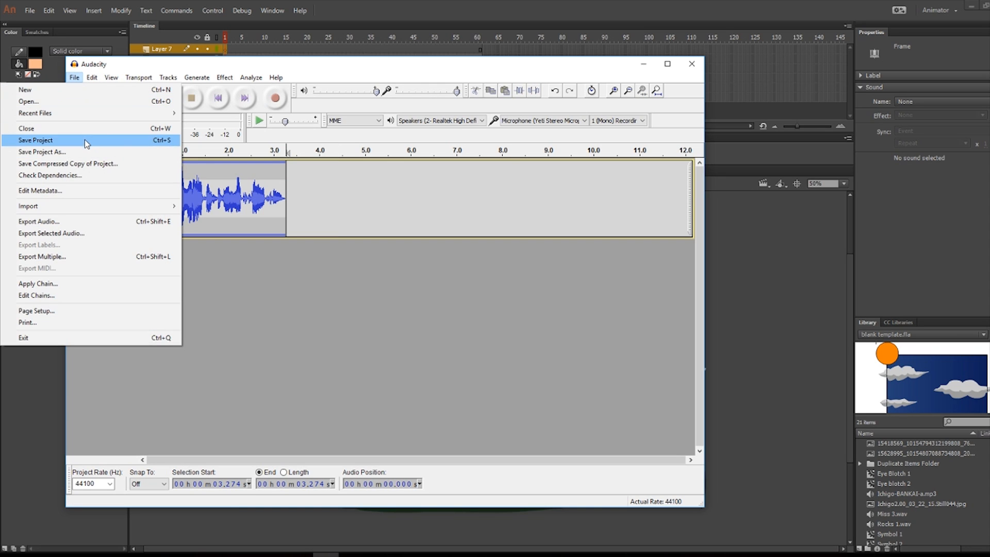
click(90, 222)
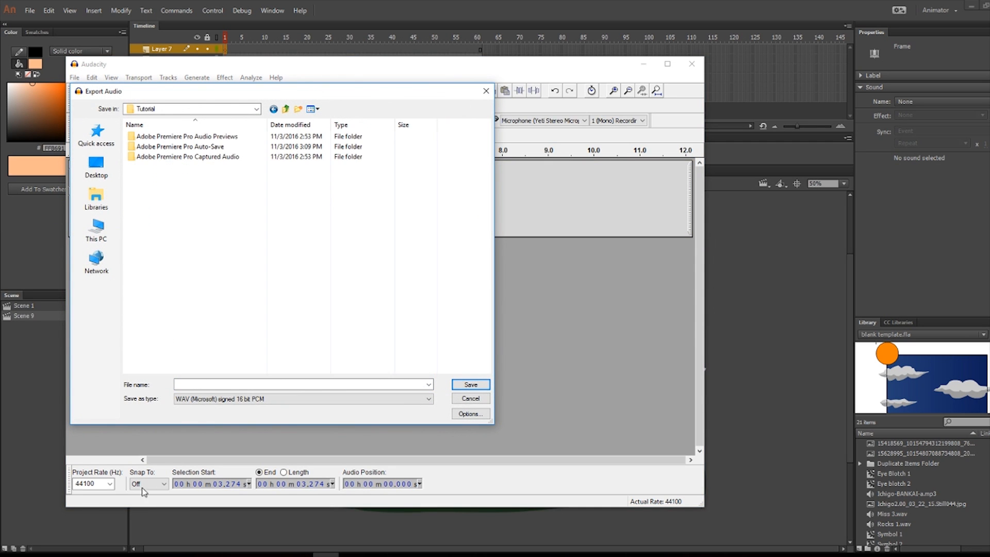
click(202, 384)
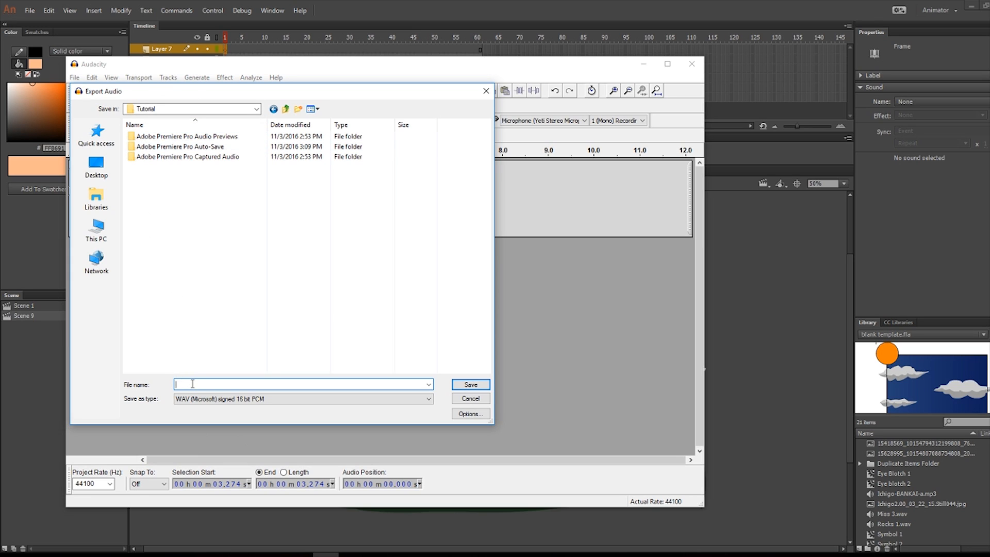
text(talking 1)
click(472, 382)
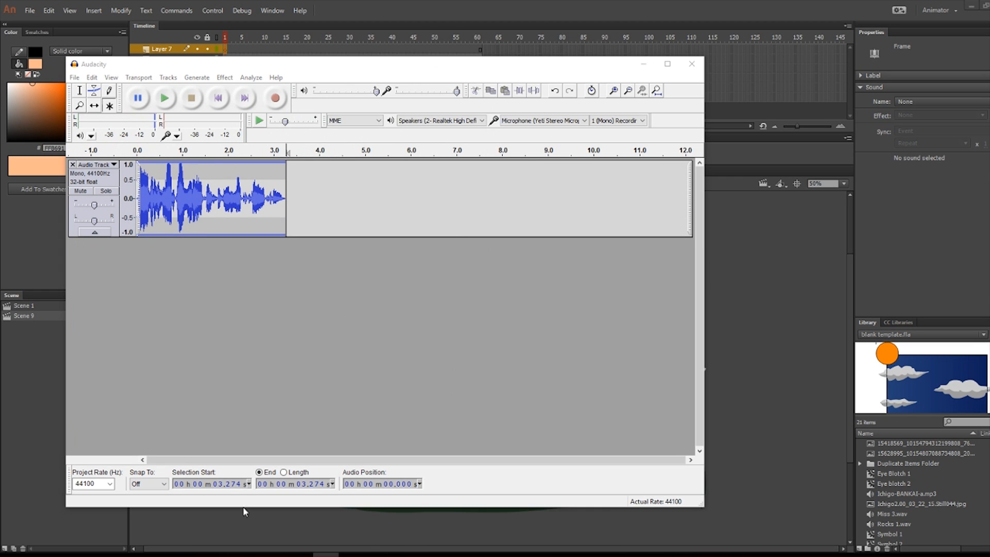
Switch to File Explorer, minimize Audacity, and add talking1.wav from the Tutorial folder to Layer 7 on the Animate stage
click(66, 554)
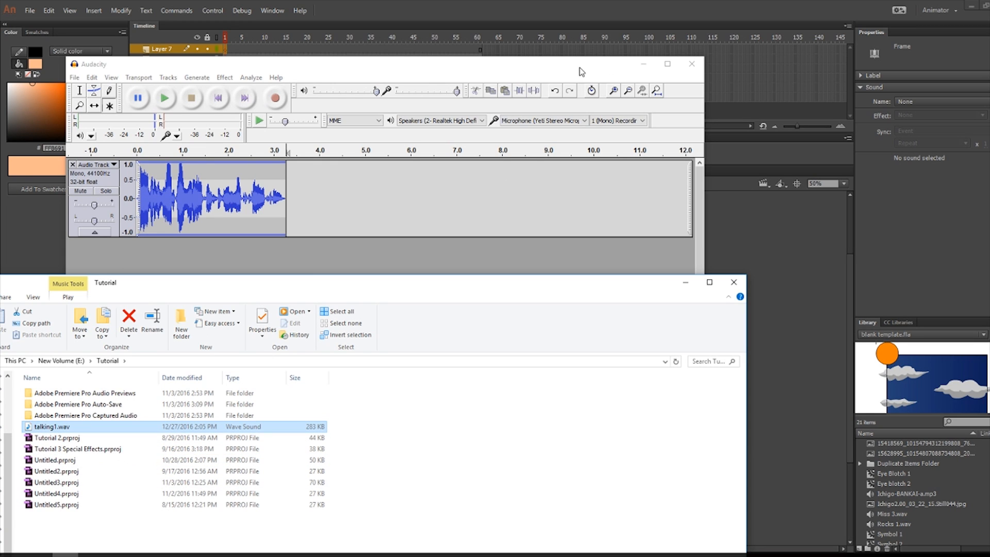
click(643, 63)
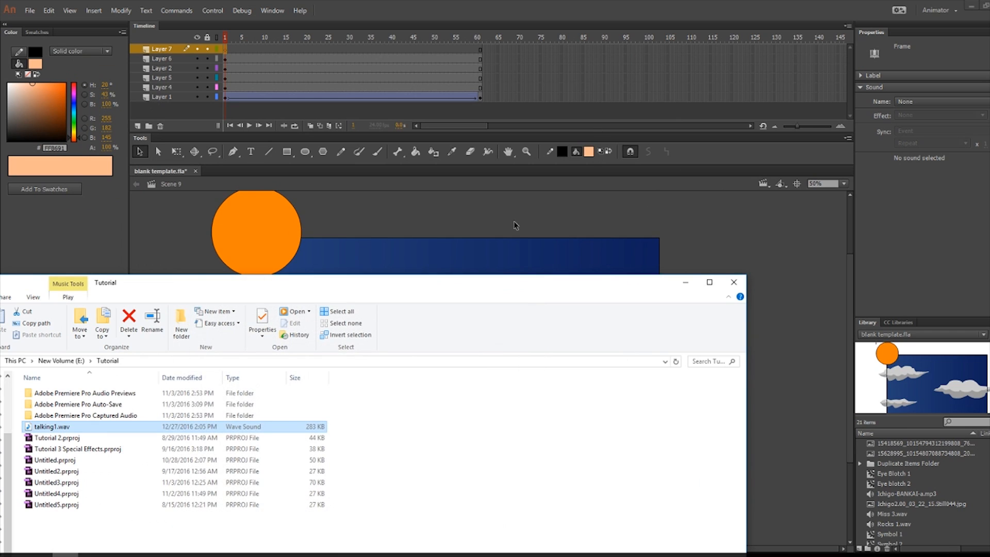
drag(72, 429, 372, 247)
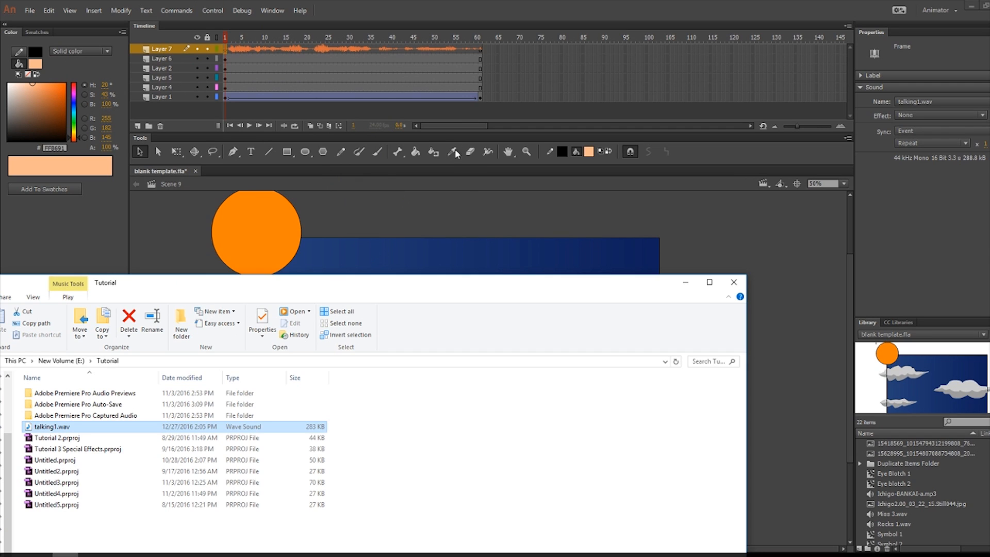
click(464, 204)
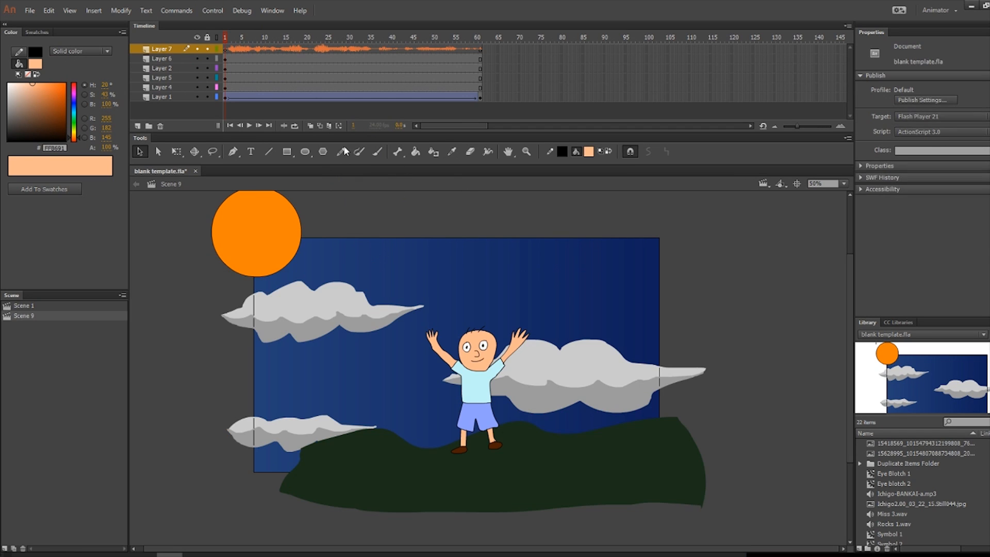
Test the scene to hear the voice audio with the animation, and close the preview
click(206, 9)
click(258, 108)
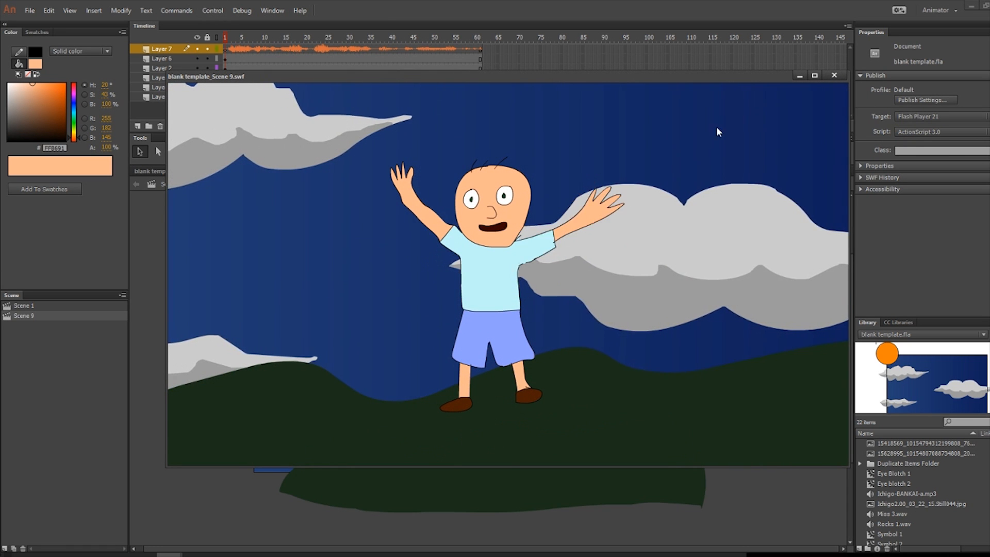
click(834, 76)
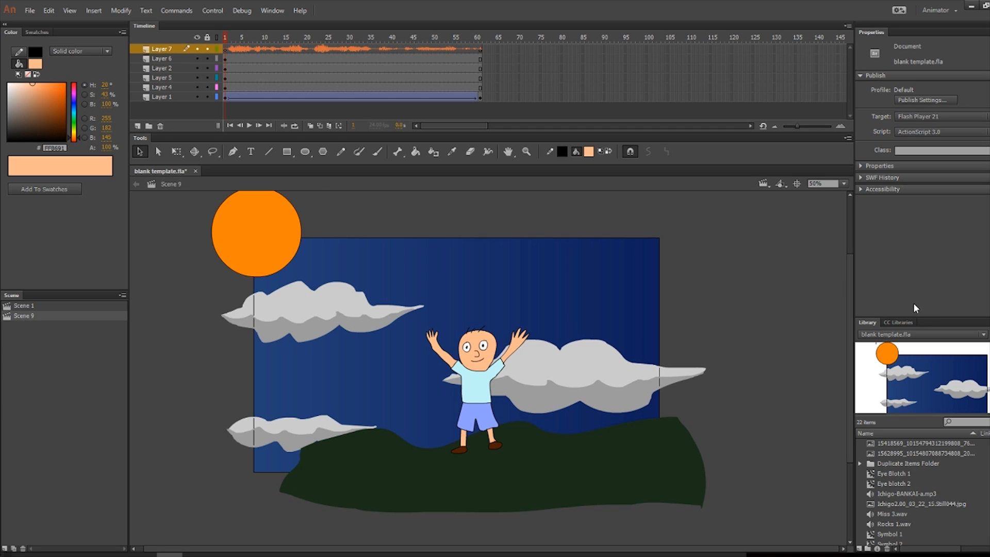
Set the compression of talking1.wav in the library to MP3 at 160 kbps with Best quality
drag(926, 316, 905, 251)
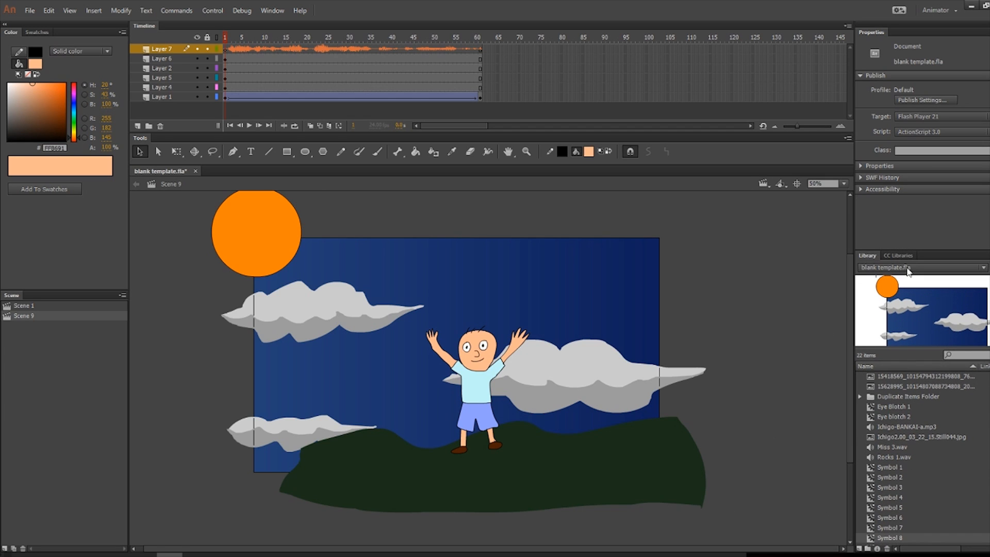
scroll(965, 494, down, 1)
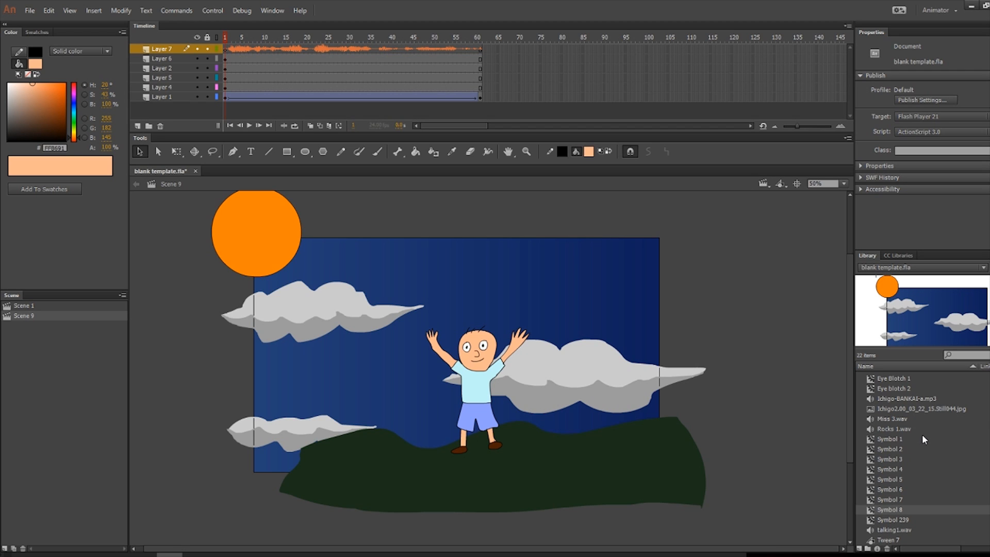
right_click(892, 529)
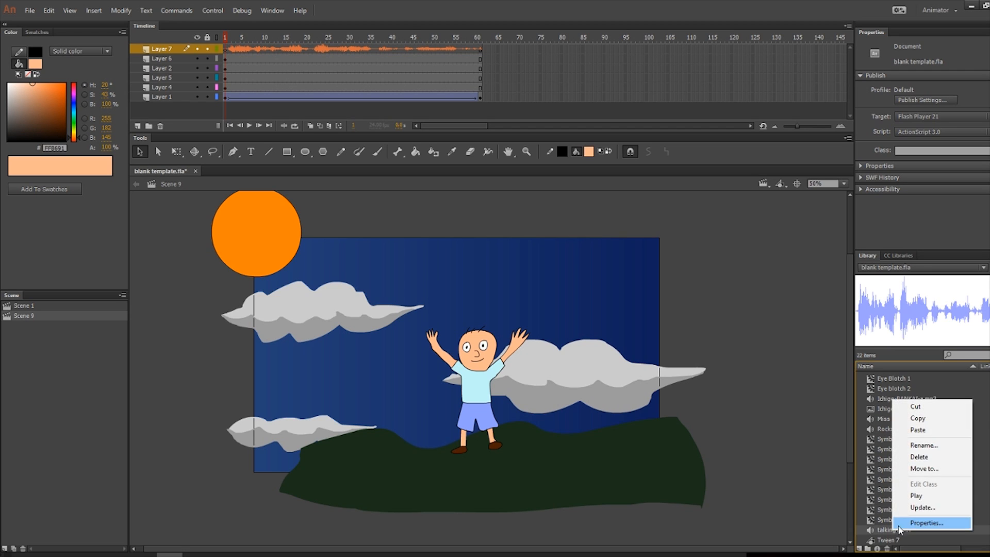
key(Escape)
double_click(941, 333)
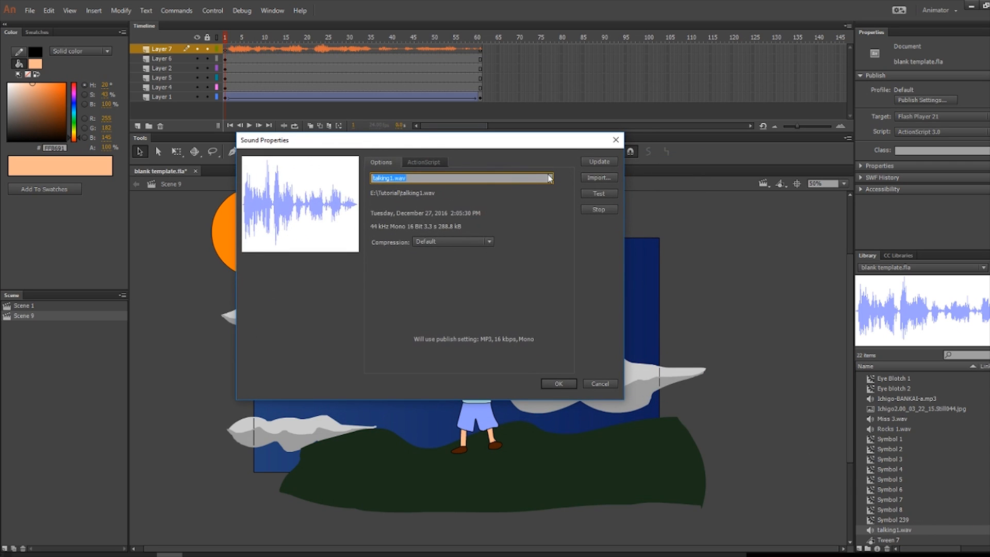
click(441, 242)
click(459, 278)
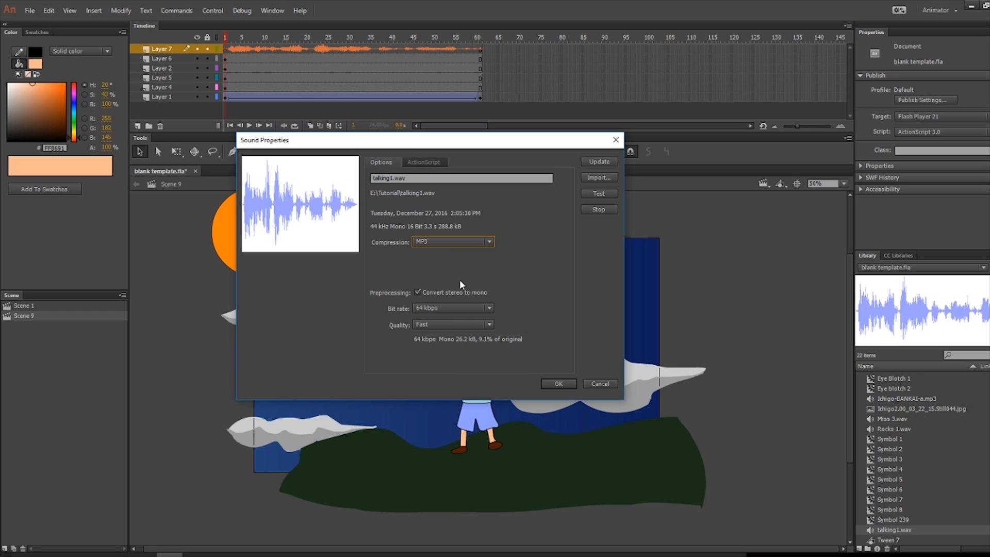
click(460, 308)
click(458, 450)
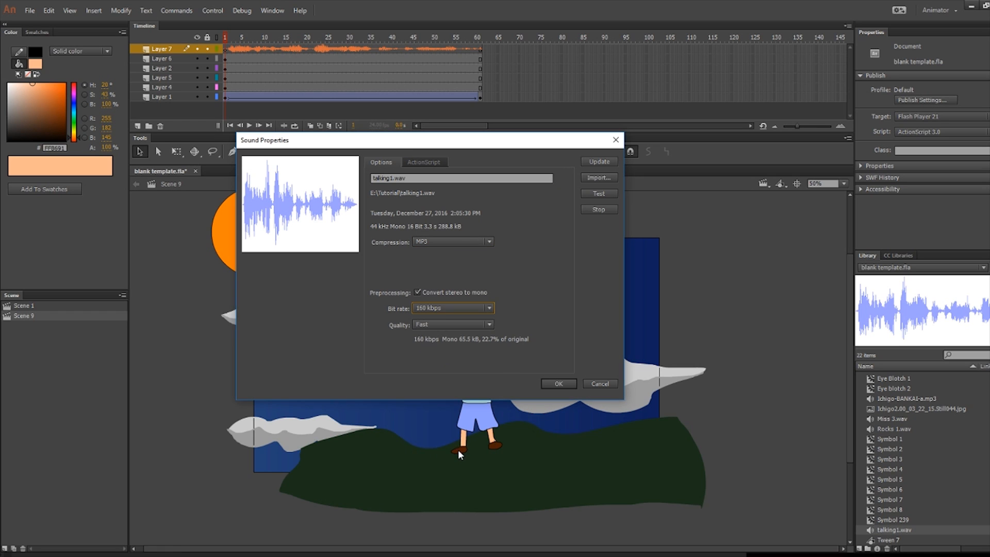
click(438, 324)
click(433, 355)
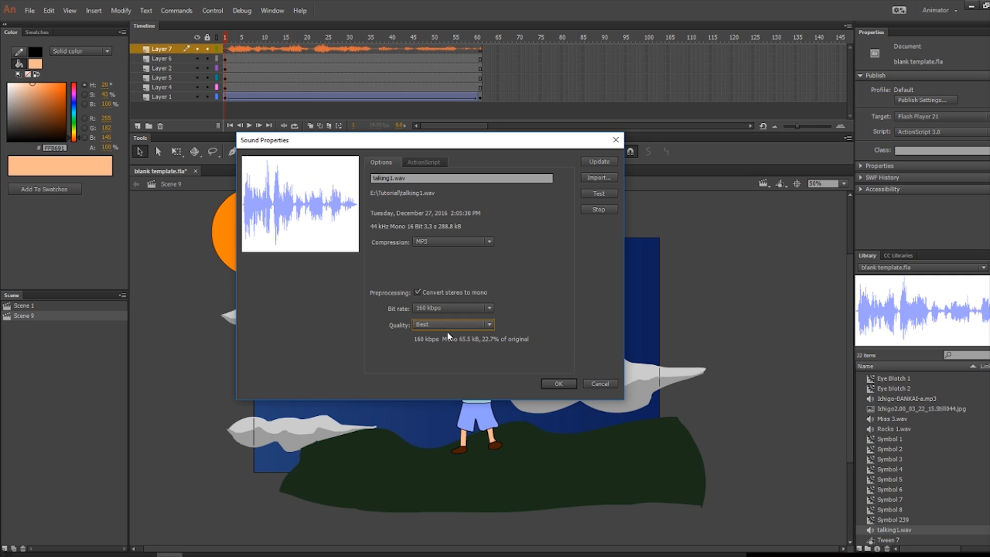
click(553, 381)
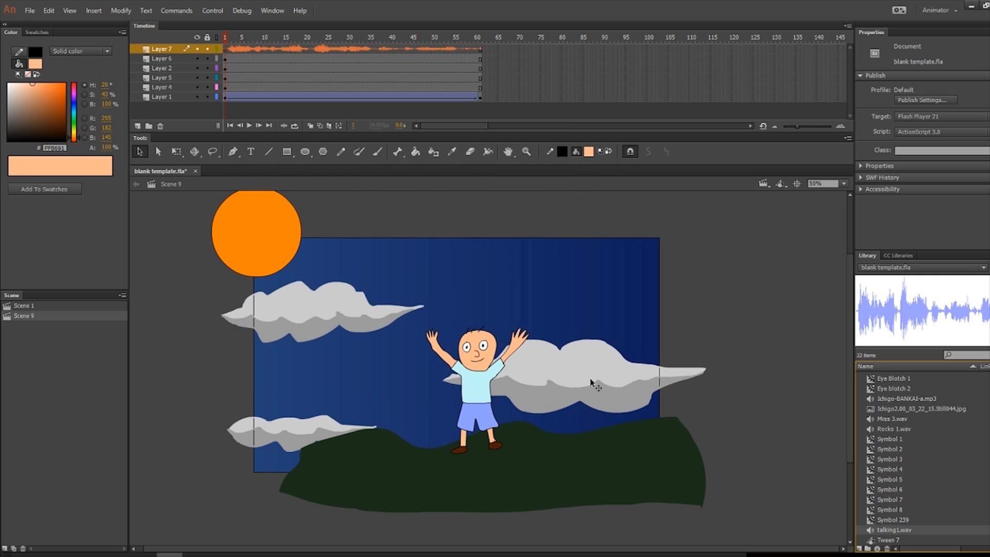
Try Speech compression at 44kHz for talking1.wav, and return it to MP3 at 160 kbps with Best quality
right_click(913, 529)
click(925, 523)
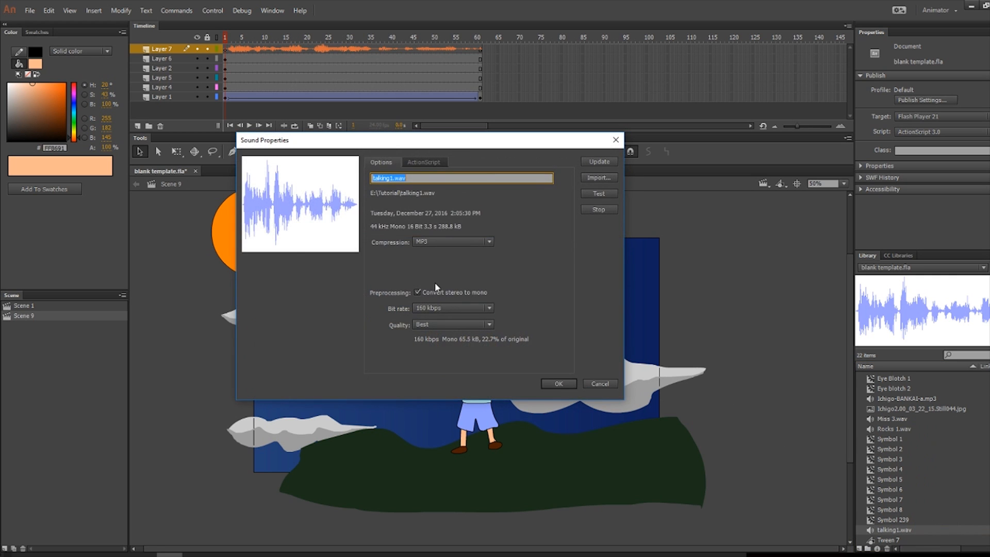
click(426, 241)
click(453, 299)
click(441, 308)
click(451, 354)
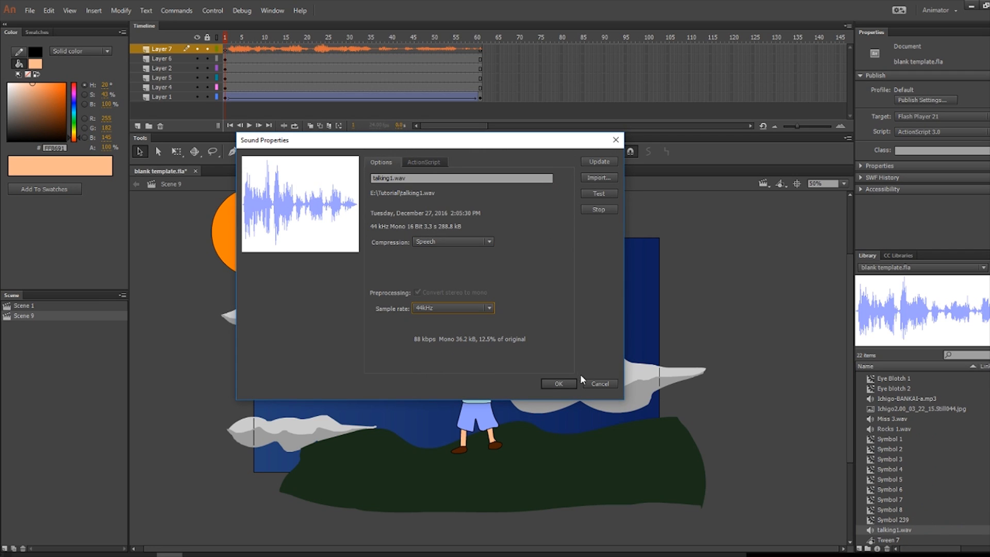
click(447, 241)
click(440, 277)
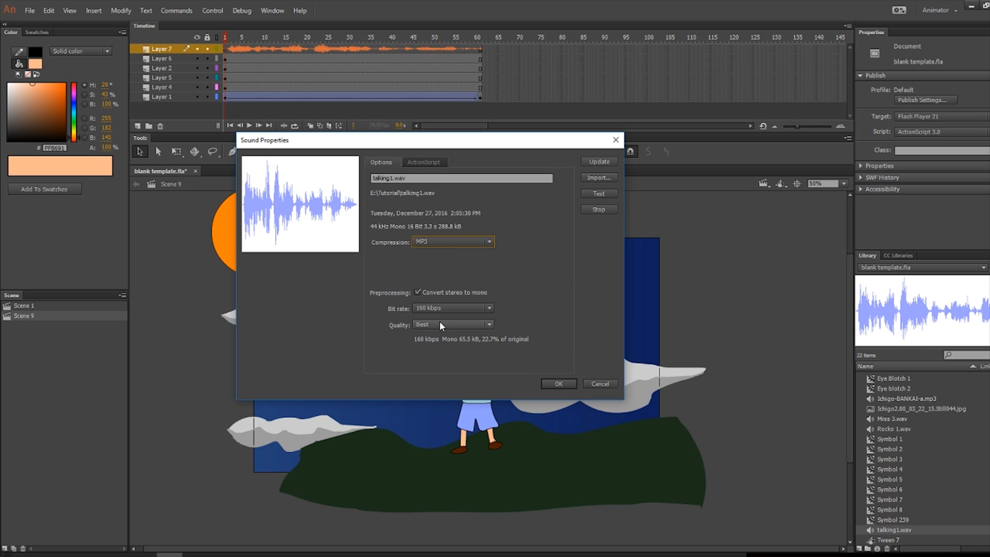
click(552, 383)
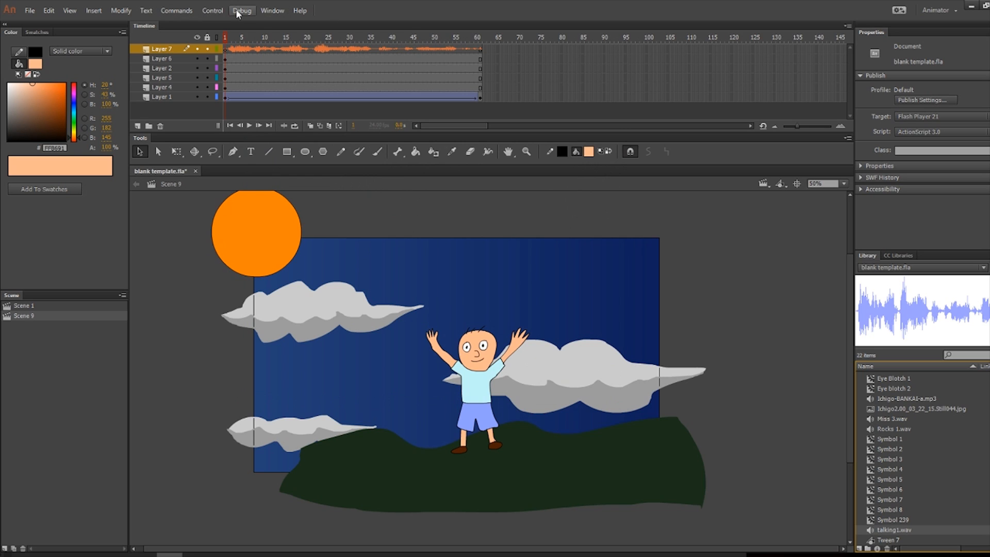
Extend the sound on Layer 7 to frame 83 so the full voice waveform fits
click(527, 49)
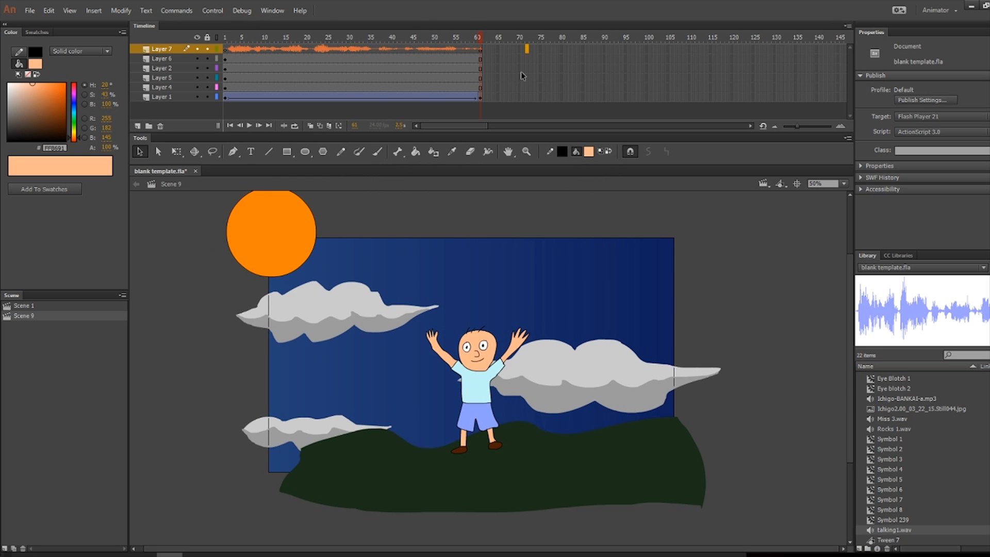
key(F5)
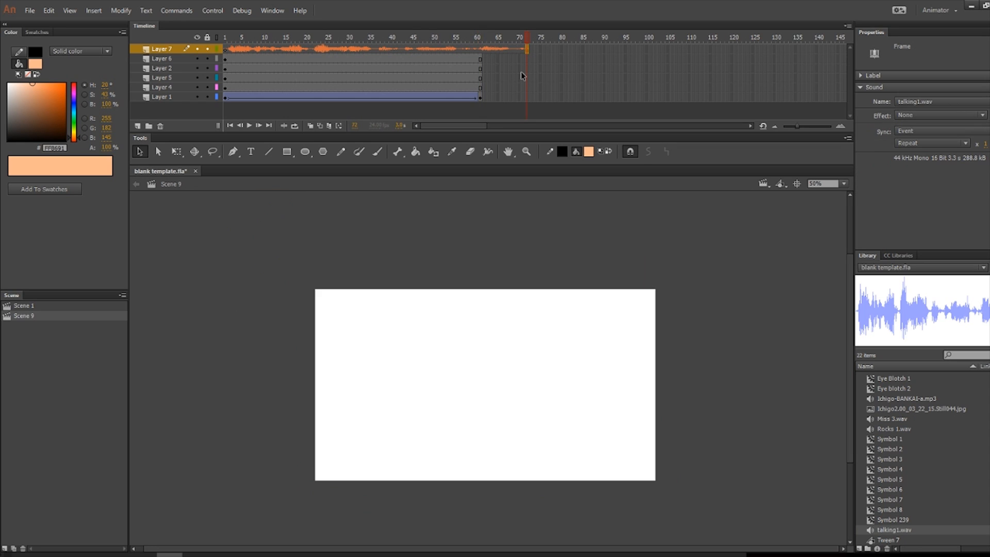
key(F5)
key(F5)
Extend Layers 6, 2, 5 and 4 to frame 82, and move the end keyframe of Layer 1 to frame 82
click(570, 59)
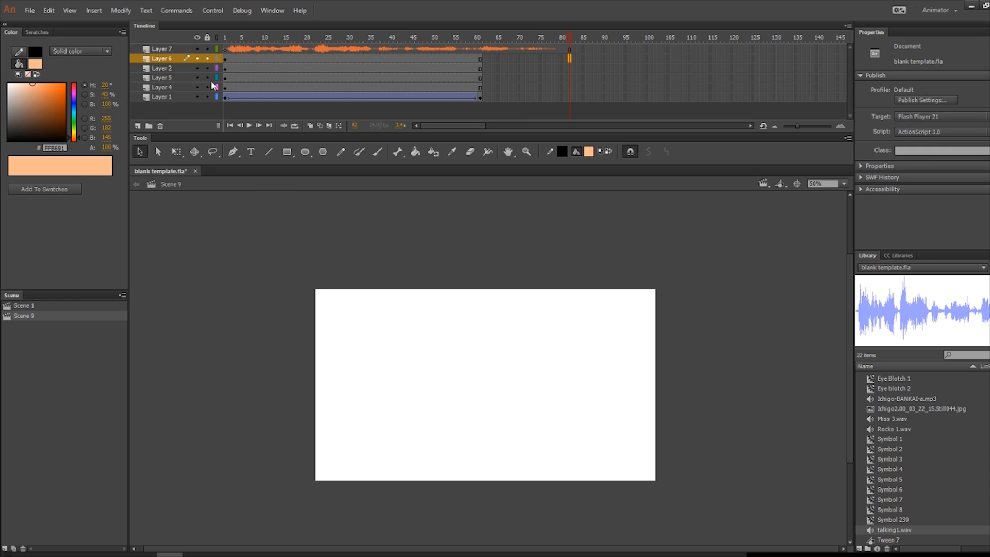
key(F5)
click(570, 69)
key(F5)
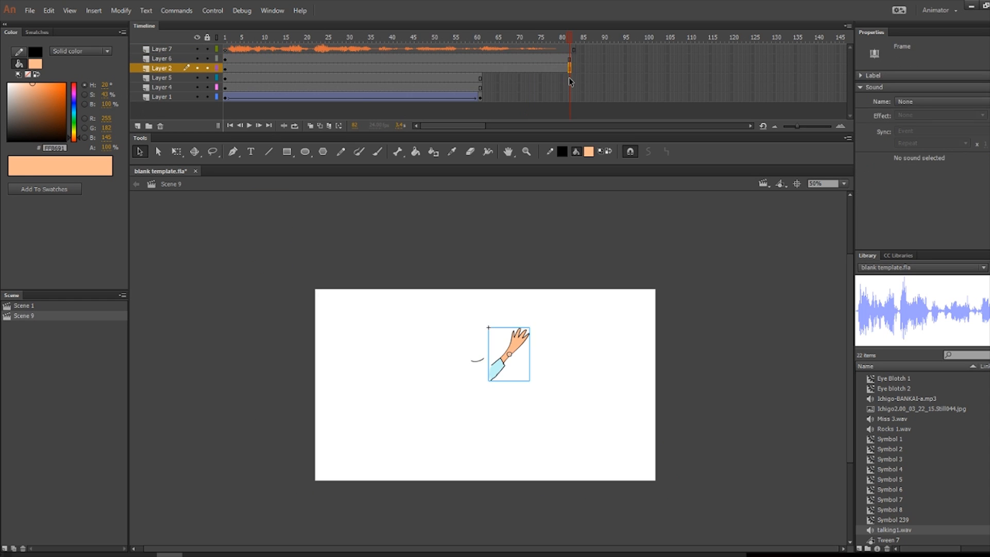
click(569, 79)
key(F5)
click(570, 88)
key(F5)
click(467, 98)
drag(479, 98, 566, 98)
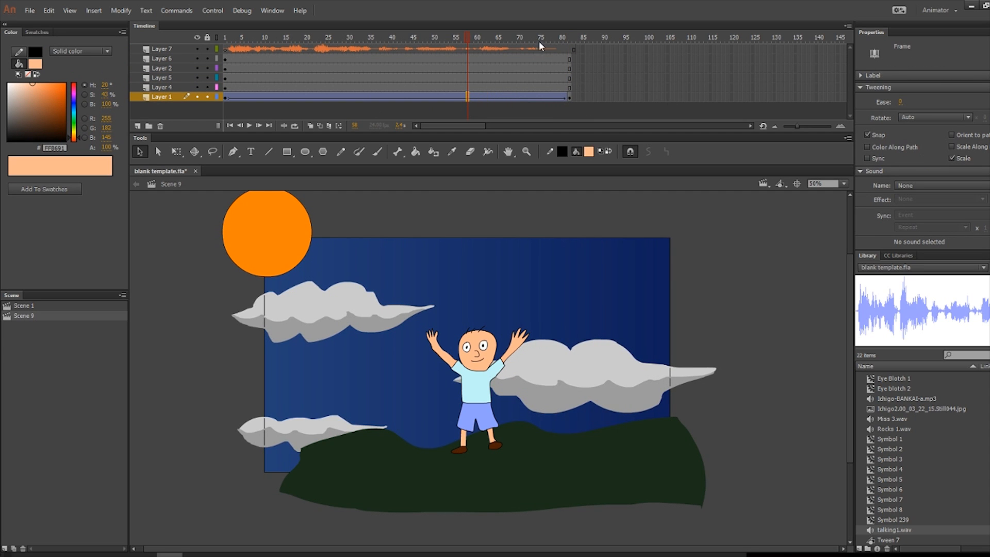
Remove the extra frame 83 from the end of Layer 7
right_click(573, 52)
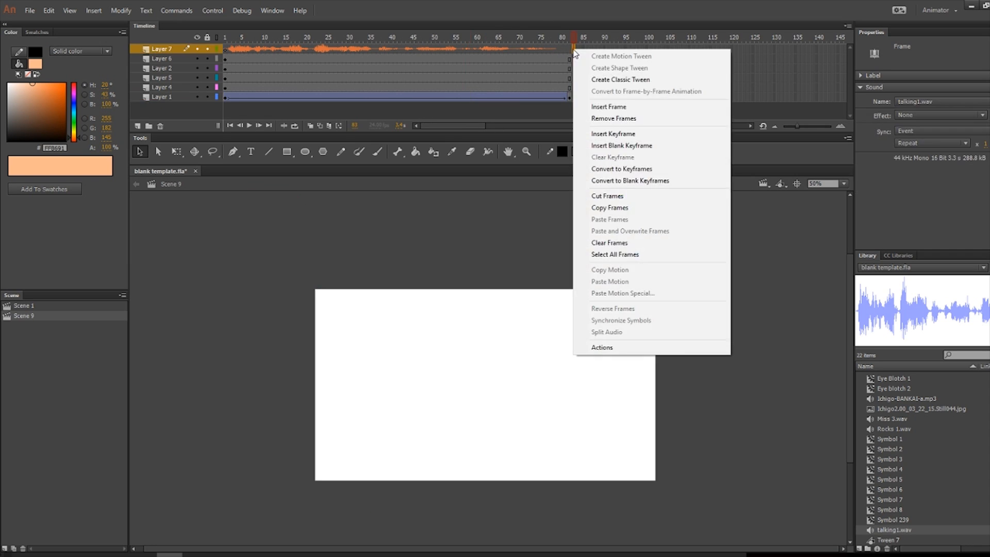
click(632, 119)
click(497, 51)
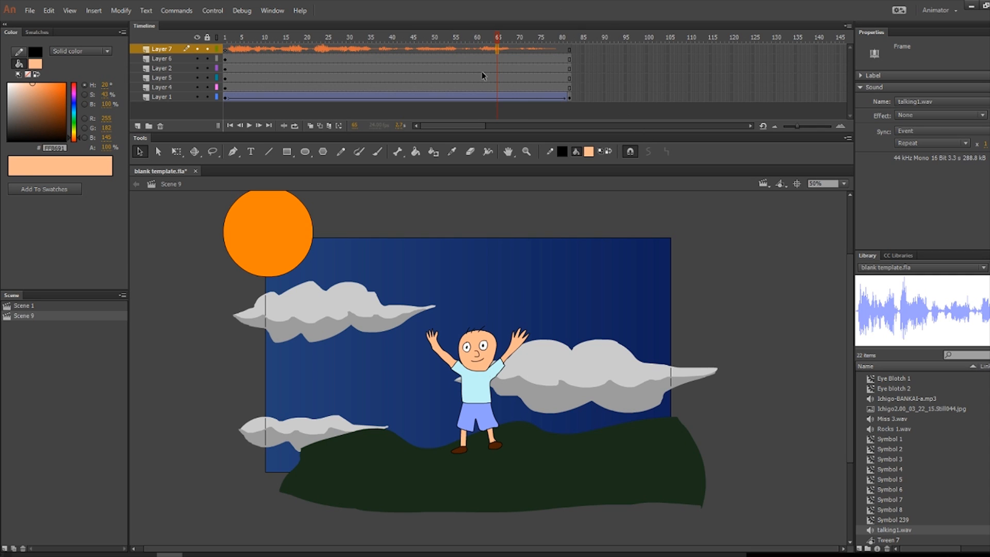
shift+click(522, 96)
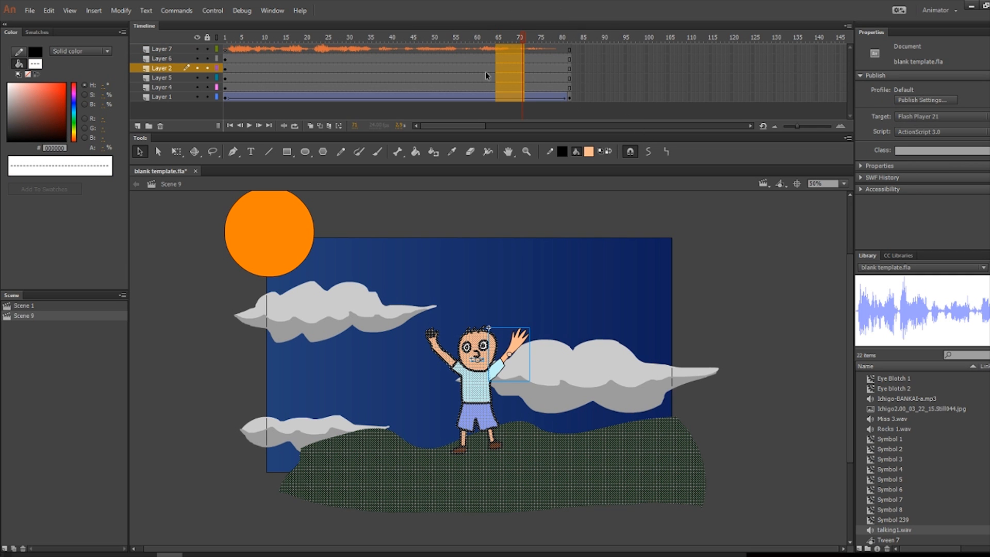
right_click(503, 67)
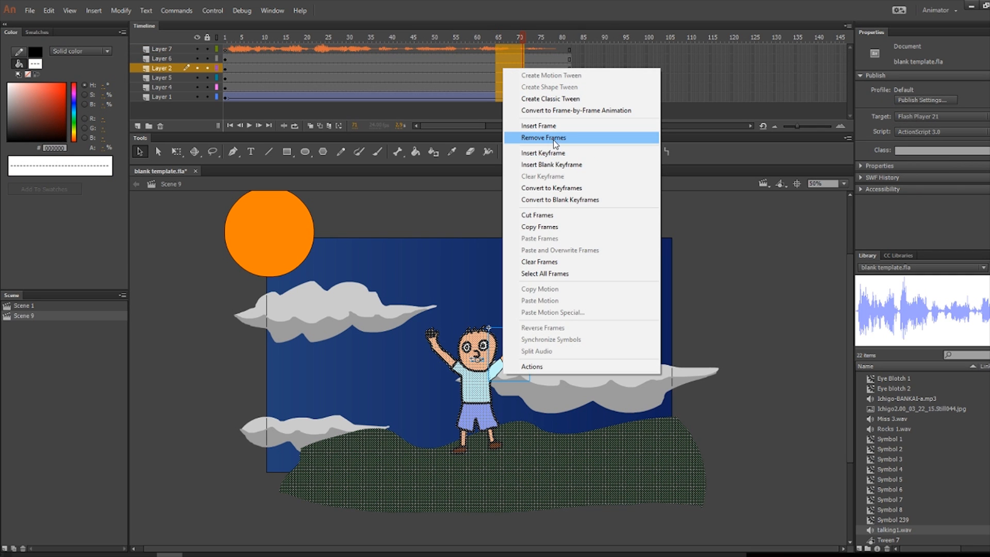
click(607, 49)
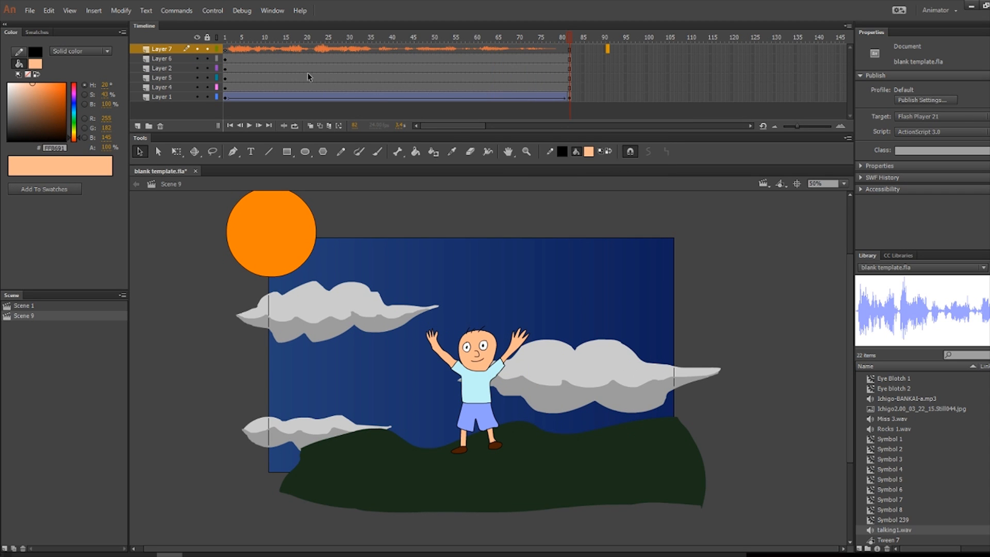
Test the extended scene with its full voice audio, and close the preview
click(219, 10)
click(238, 88)
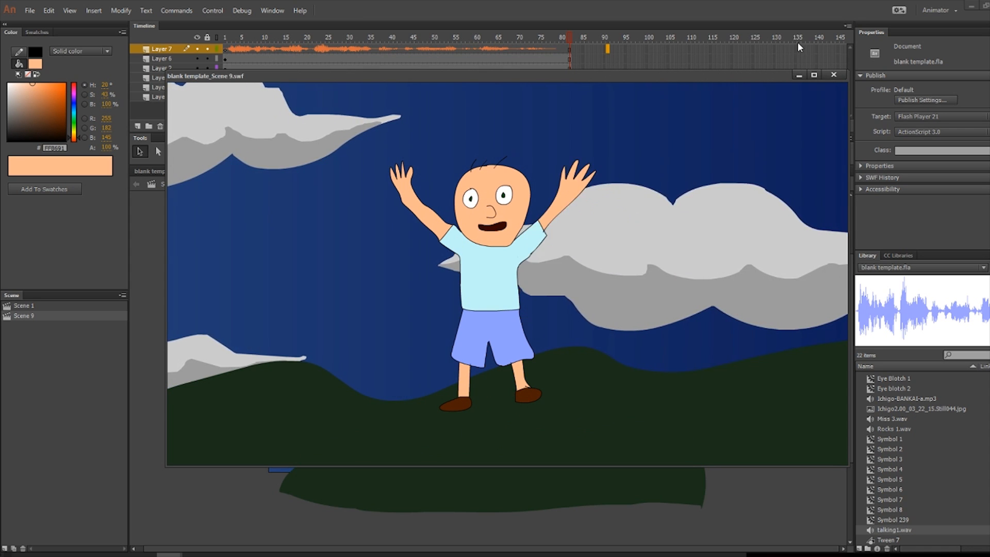
click(834, 75)
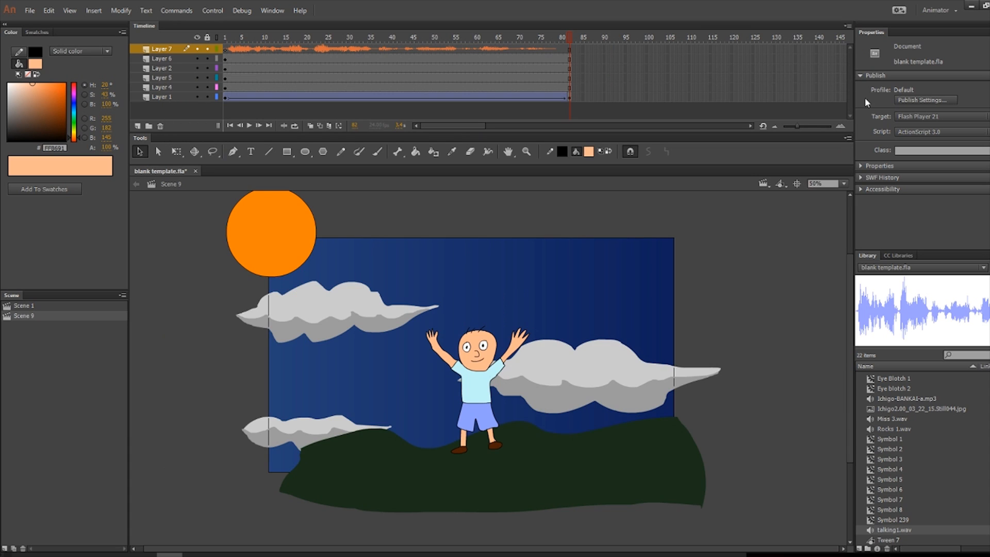